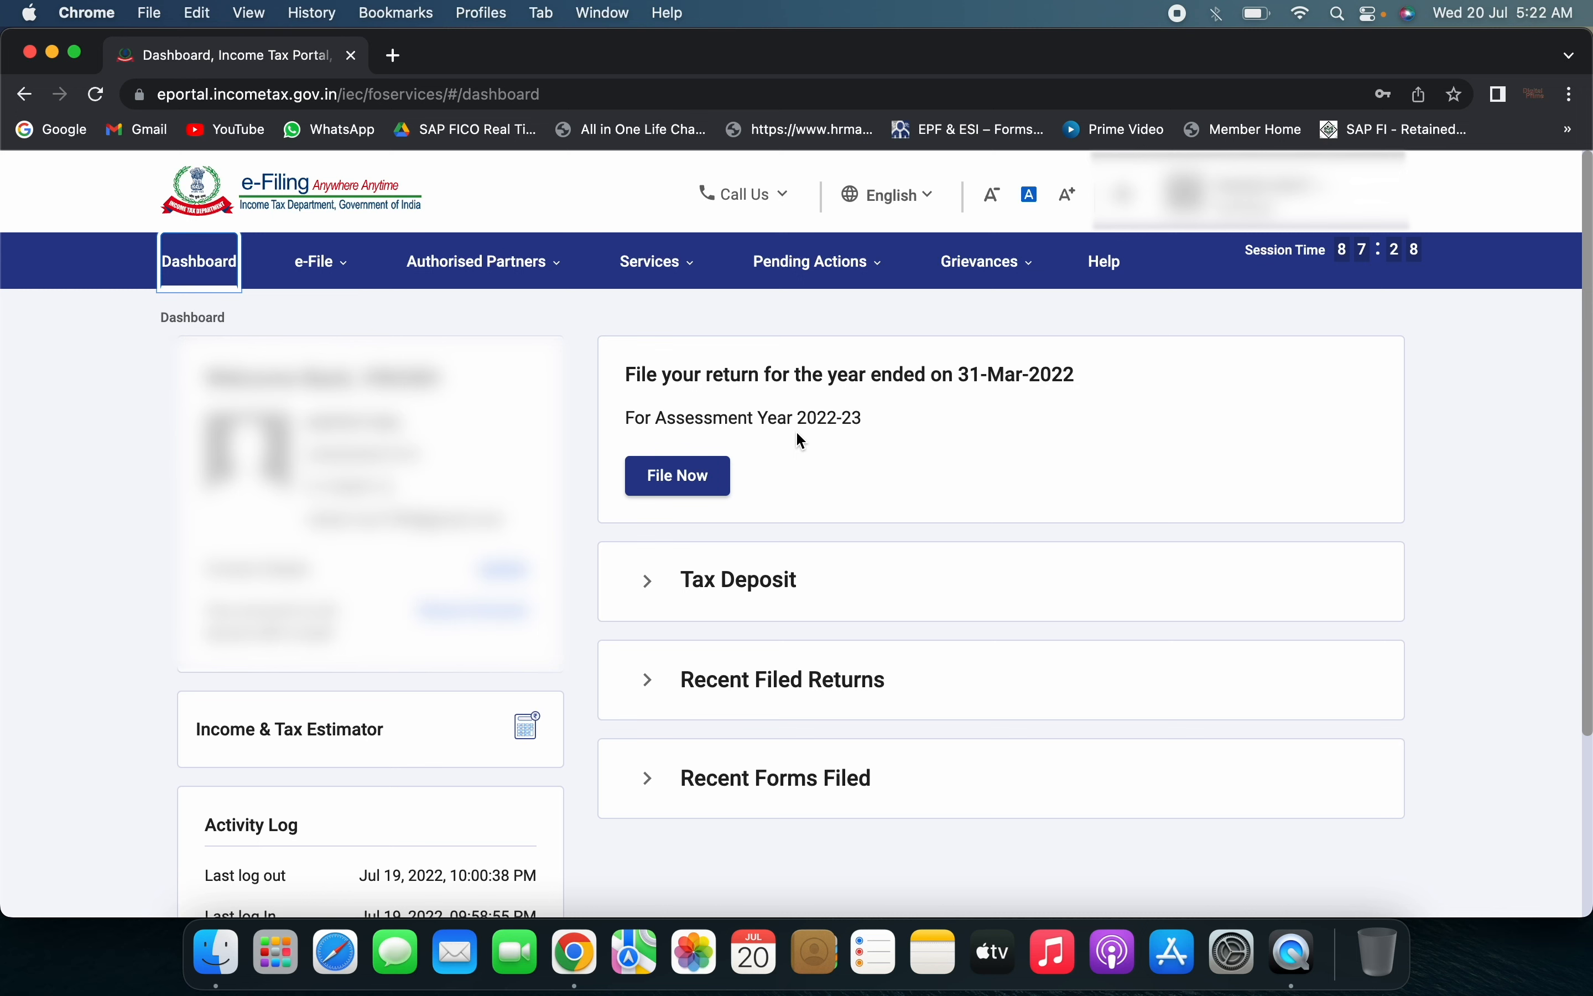
Start filing the income tax return for assessment year 2022-23 (Current A.Y.) with the Online mode of filing
{"action": "left_click", "coordinate": [665, 495]}
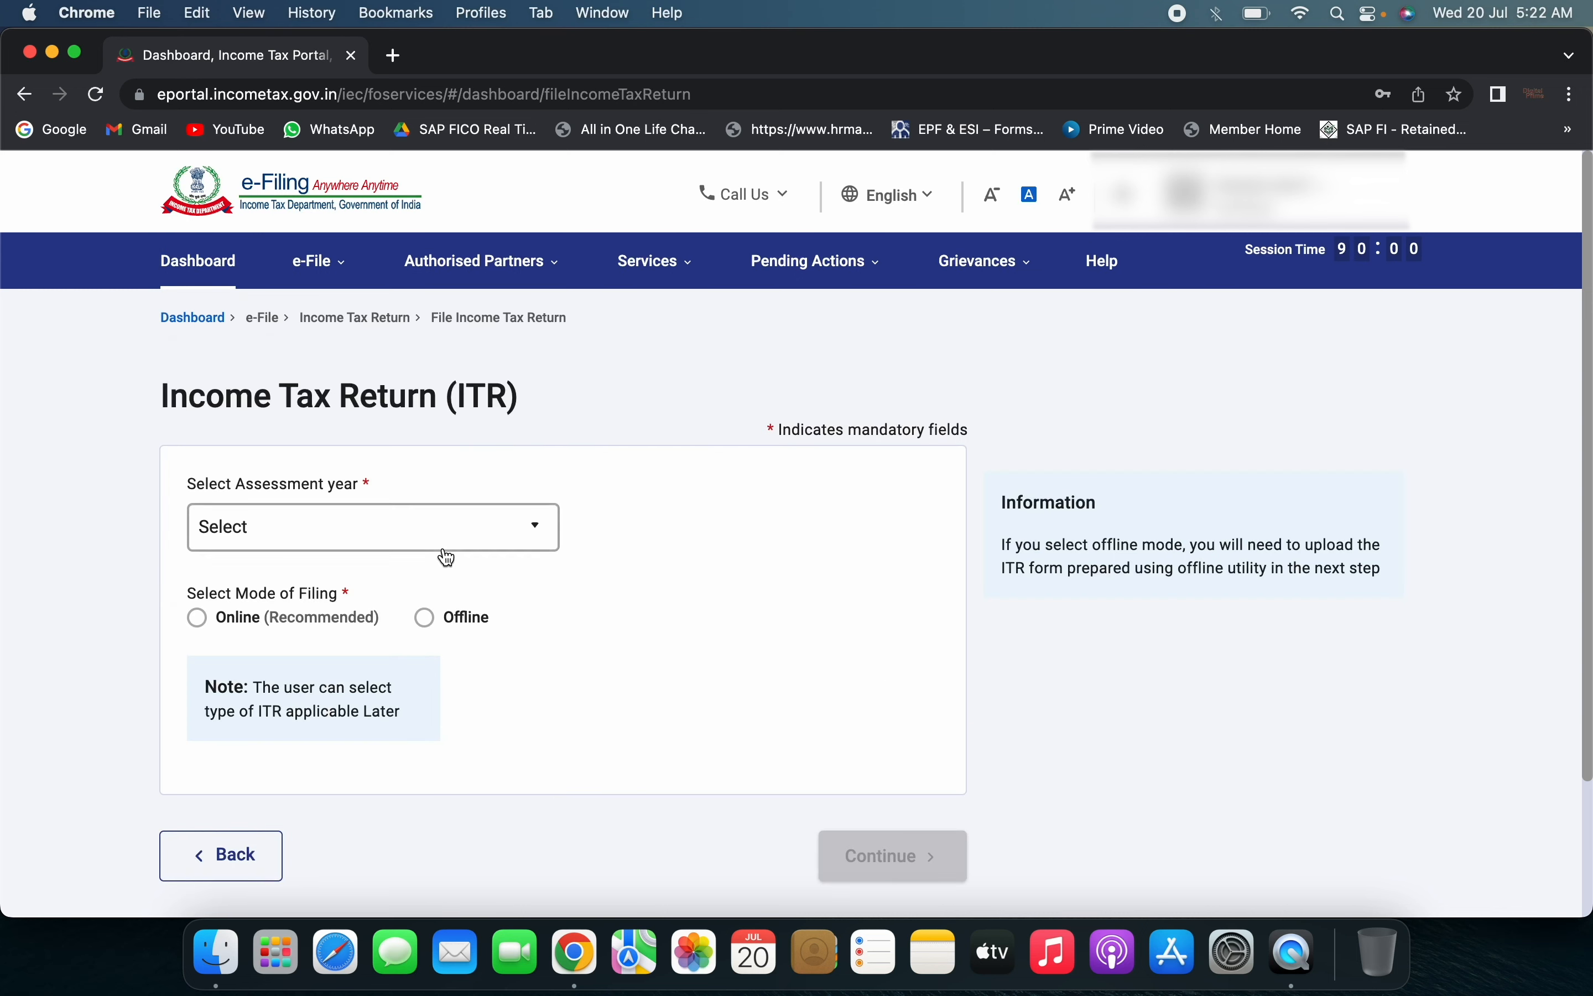
{"action": "left_click", "coordinate": [338, 533]}
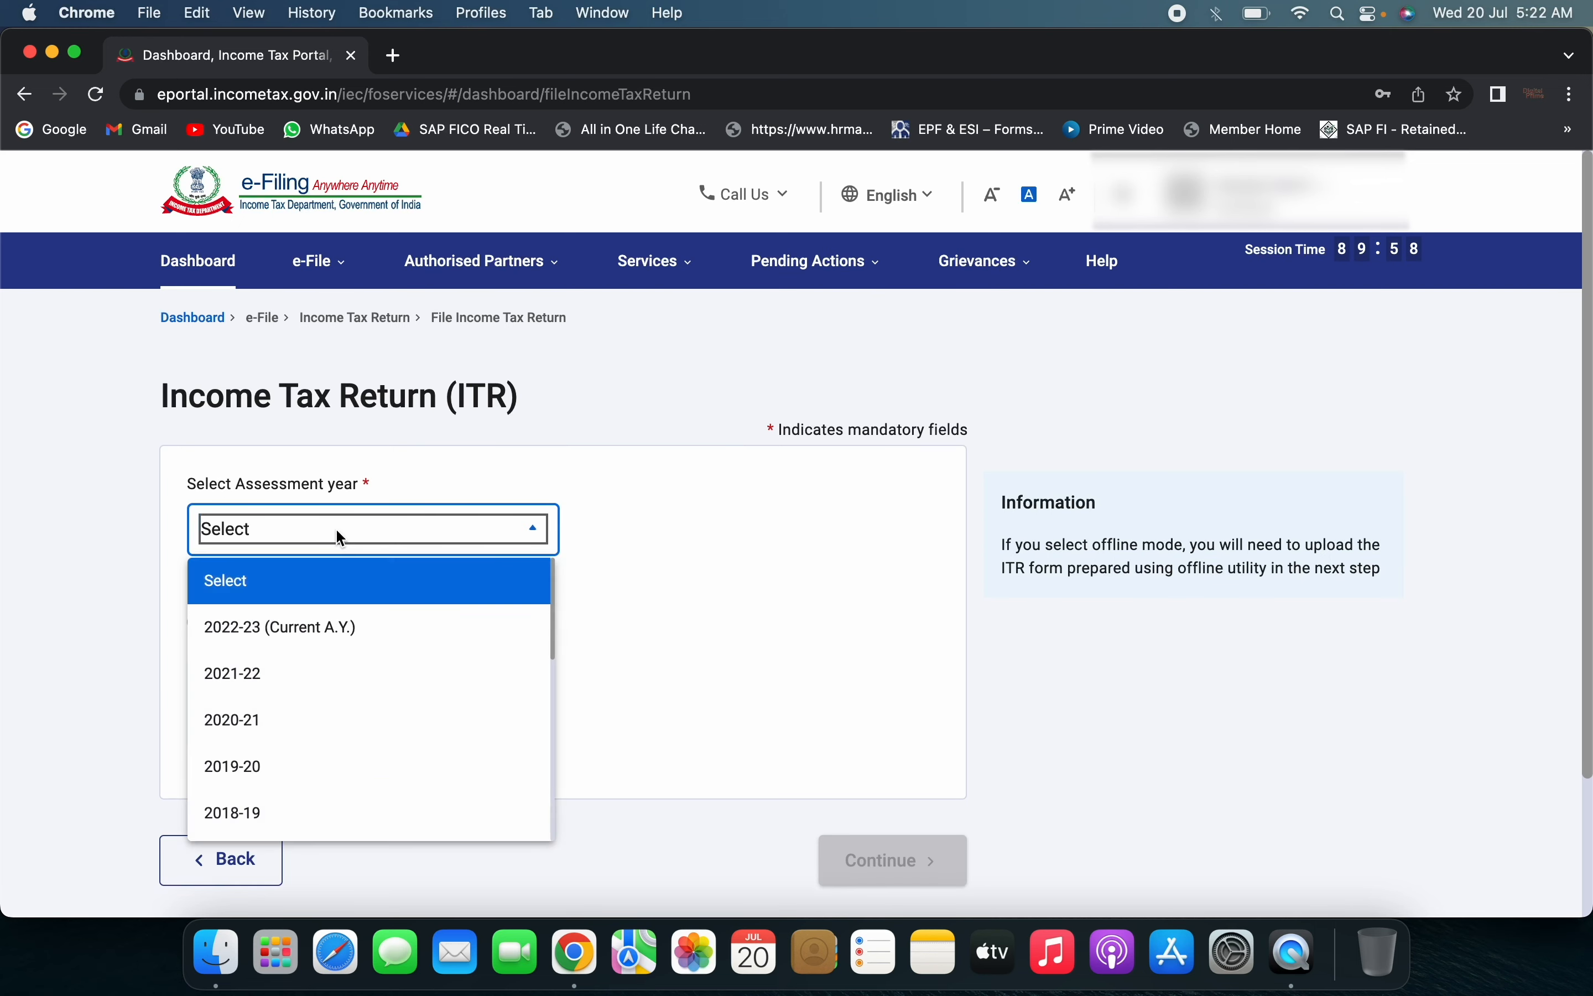
{"action": "left_click", "coordinate": [285, 629]}
{"action": "left_click", "coordinate": [197, 622]}
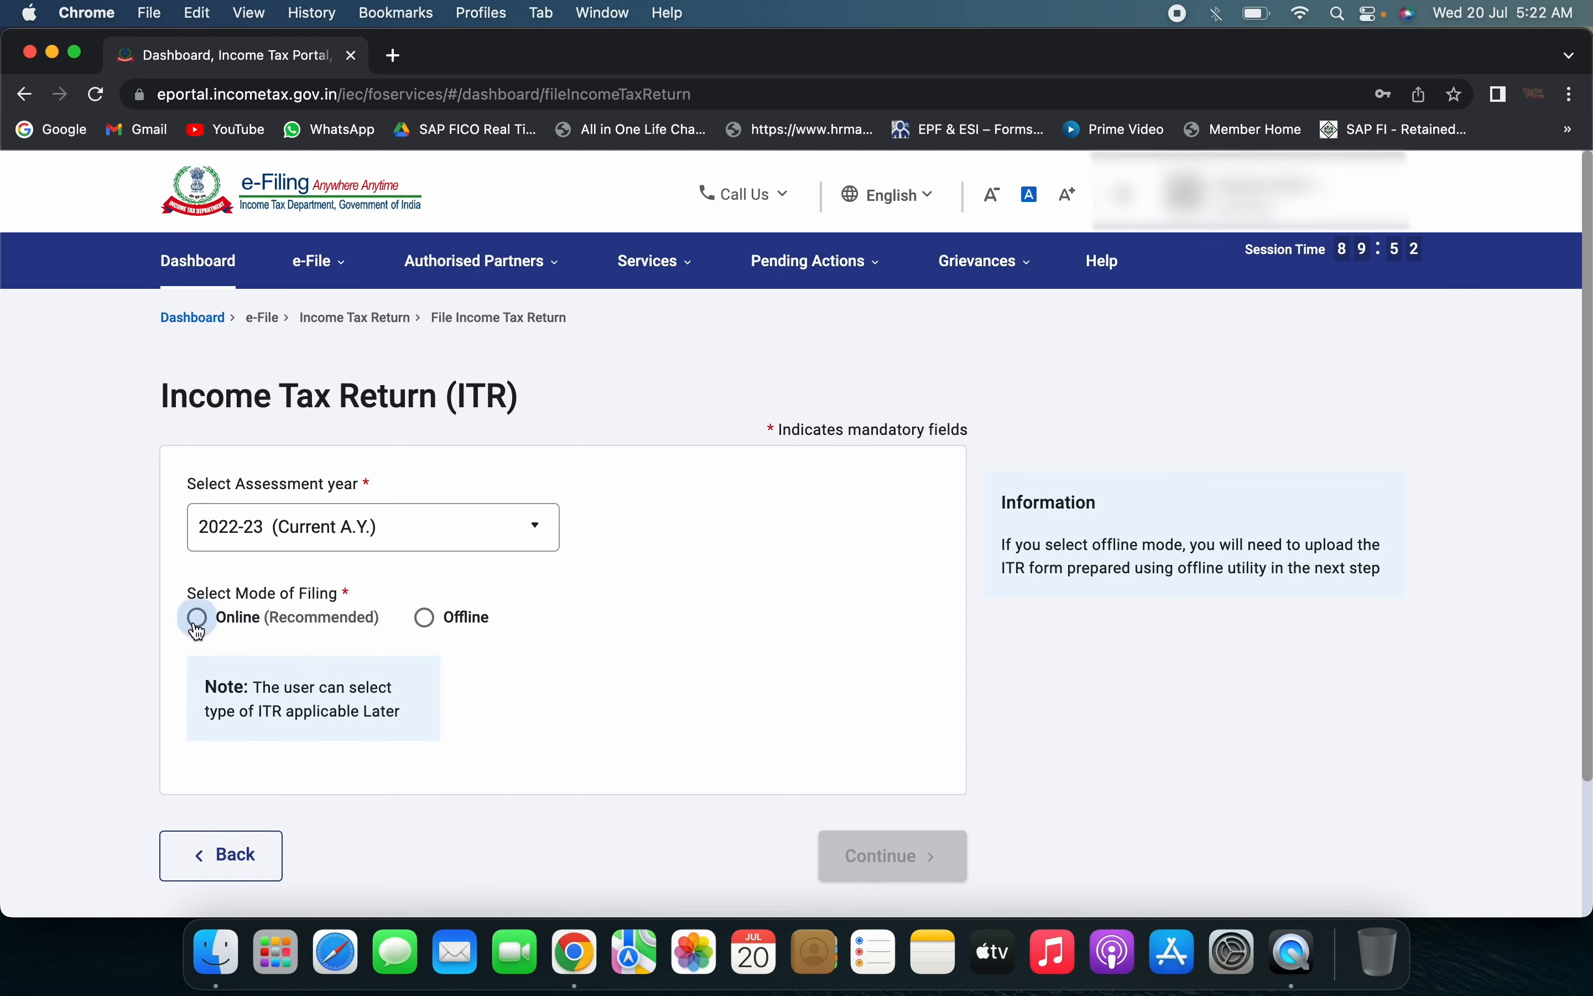
{"action": "scroll", "coordinate": [1045, 793], "scroll_direction": "down", "scroll_amount": 3}
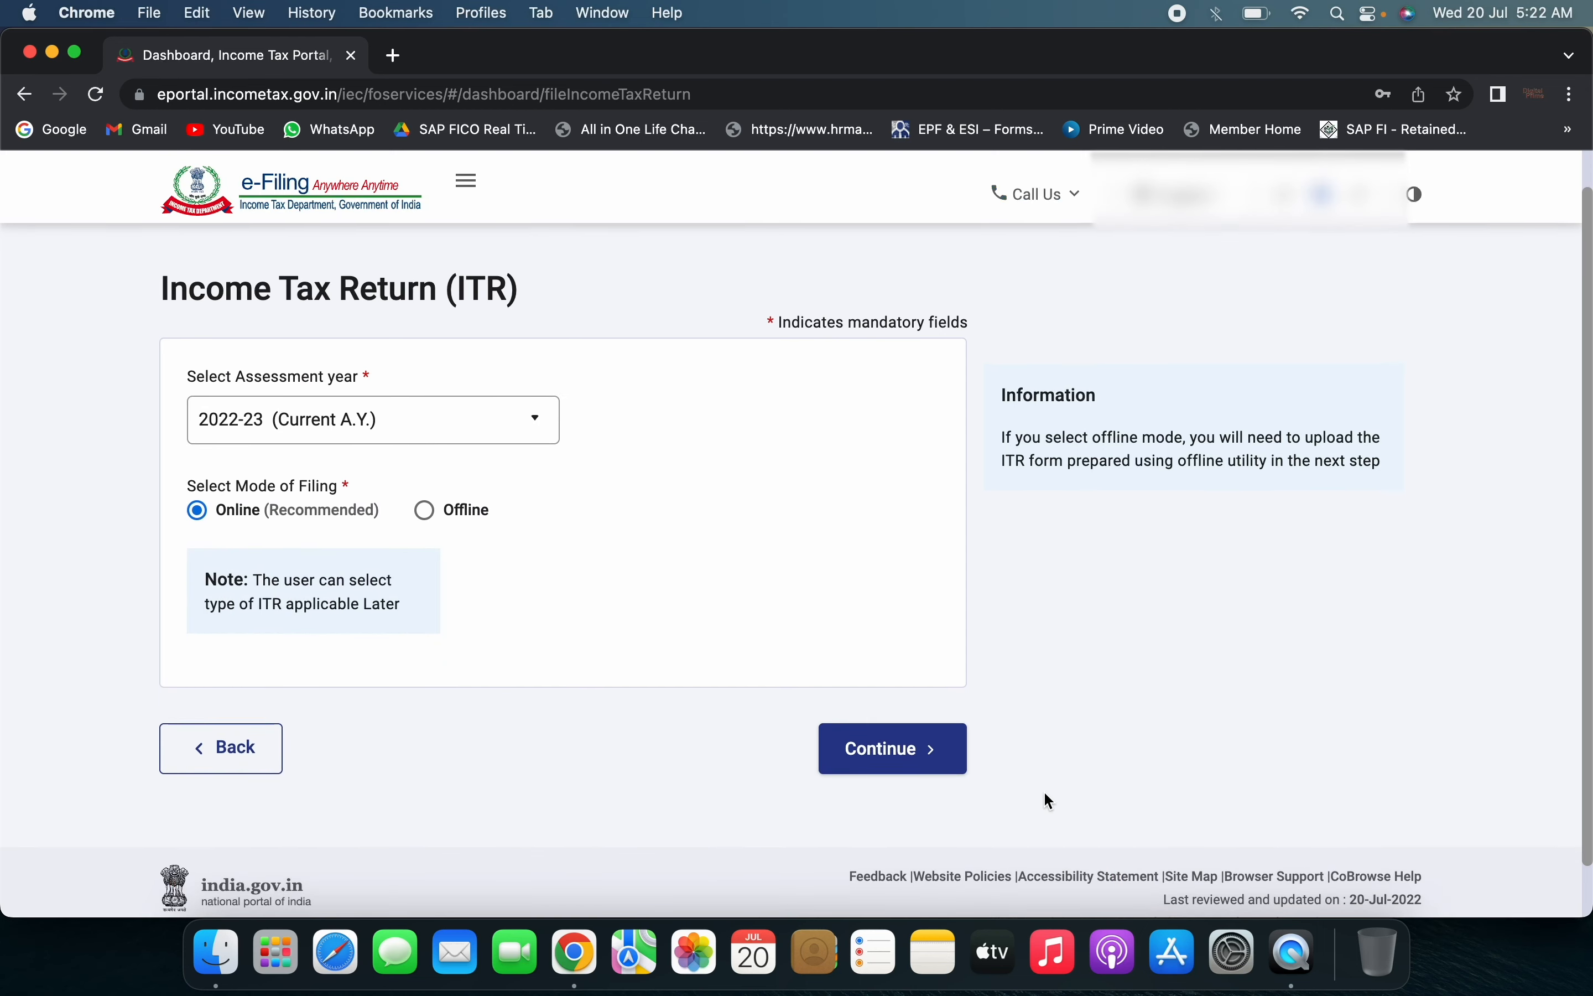
{"action": "left_click", "coordinate": [914, 733]}
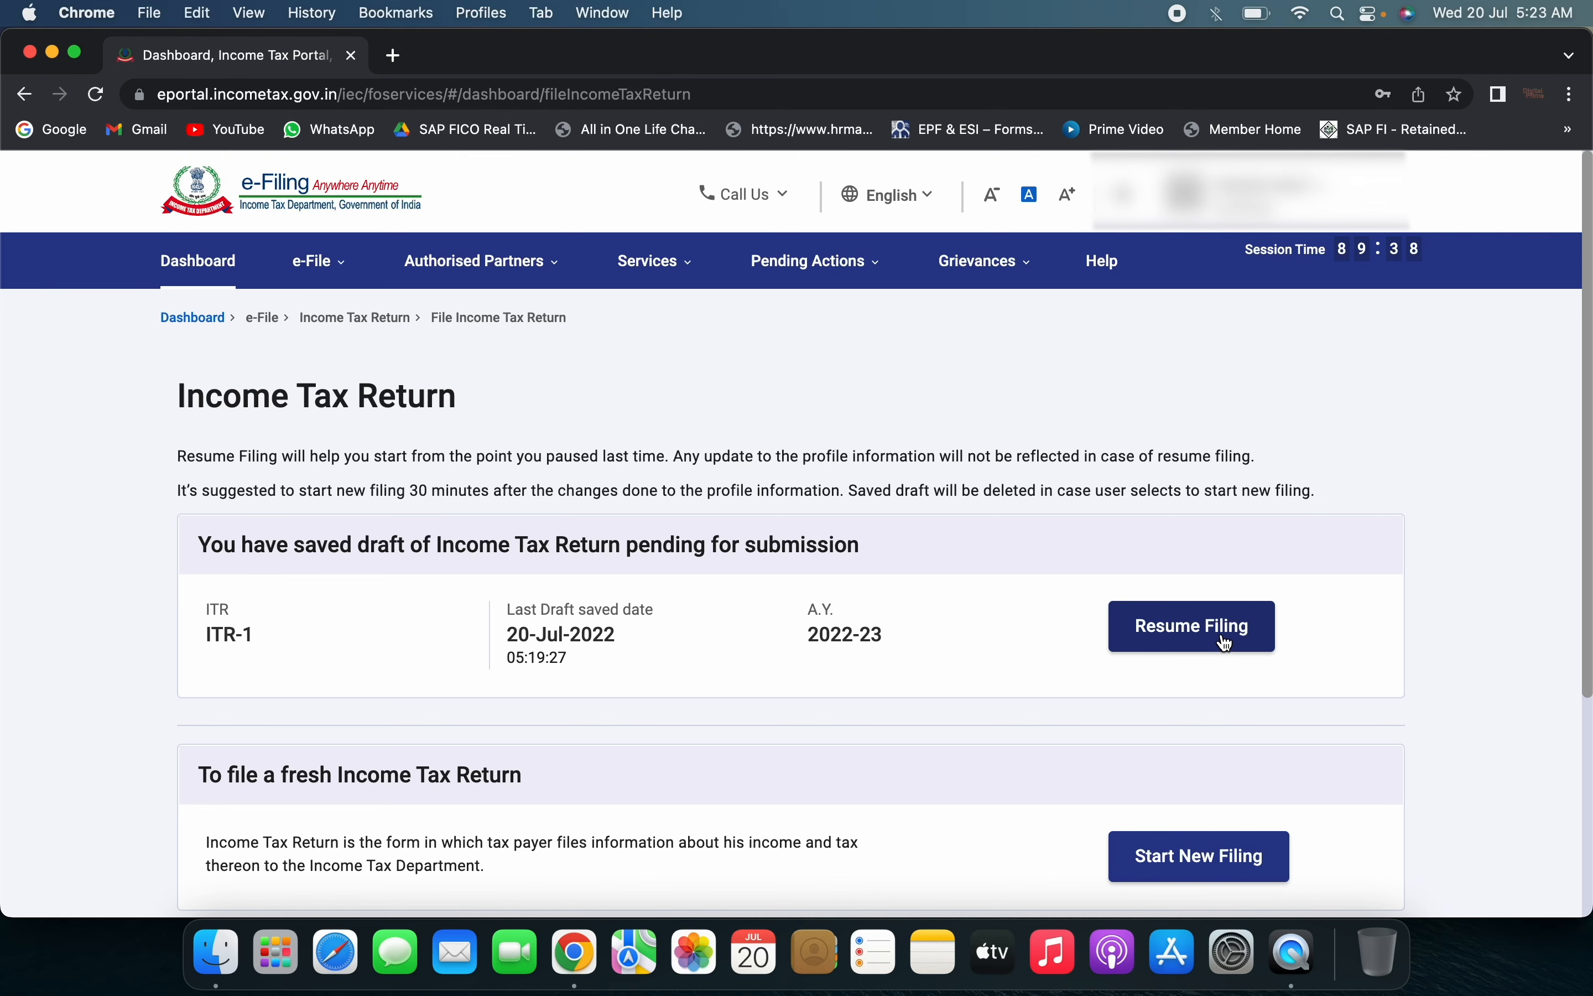
Resume filing the saved ITR-1 draft and acknowledge the notice about pre-filled return data
{"action": "scroll", "coordinate": [942, 749], "scroll_direction": "down", "scroll_amount": 2}
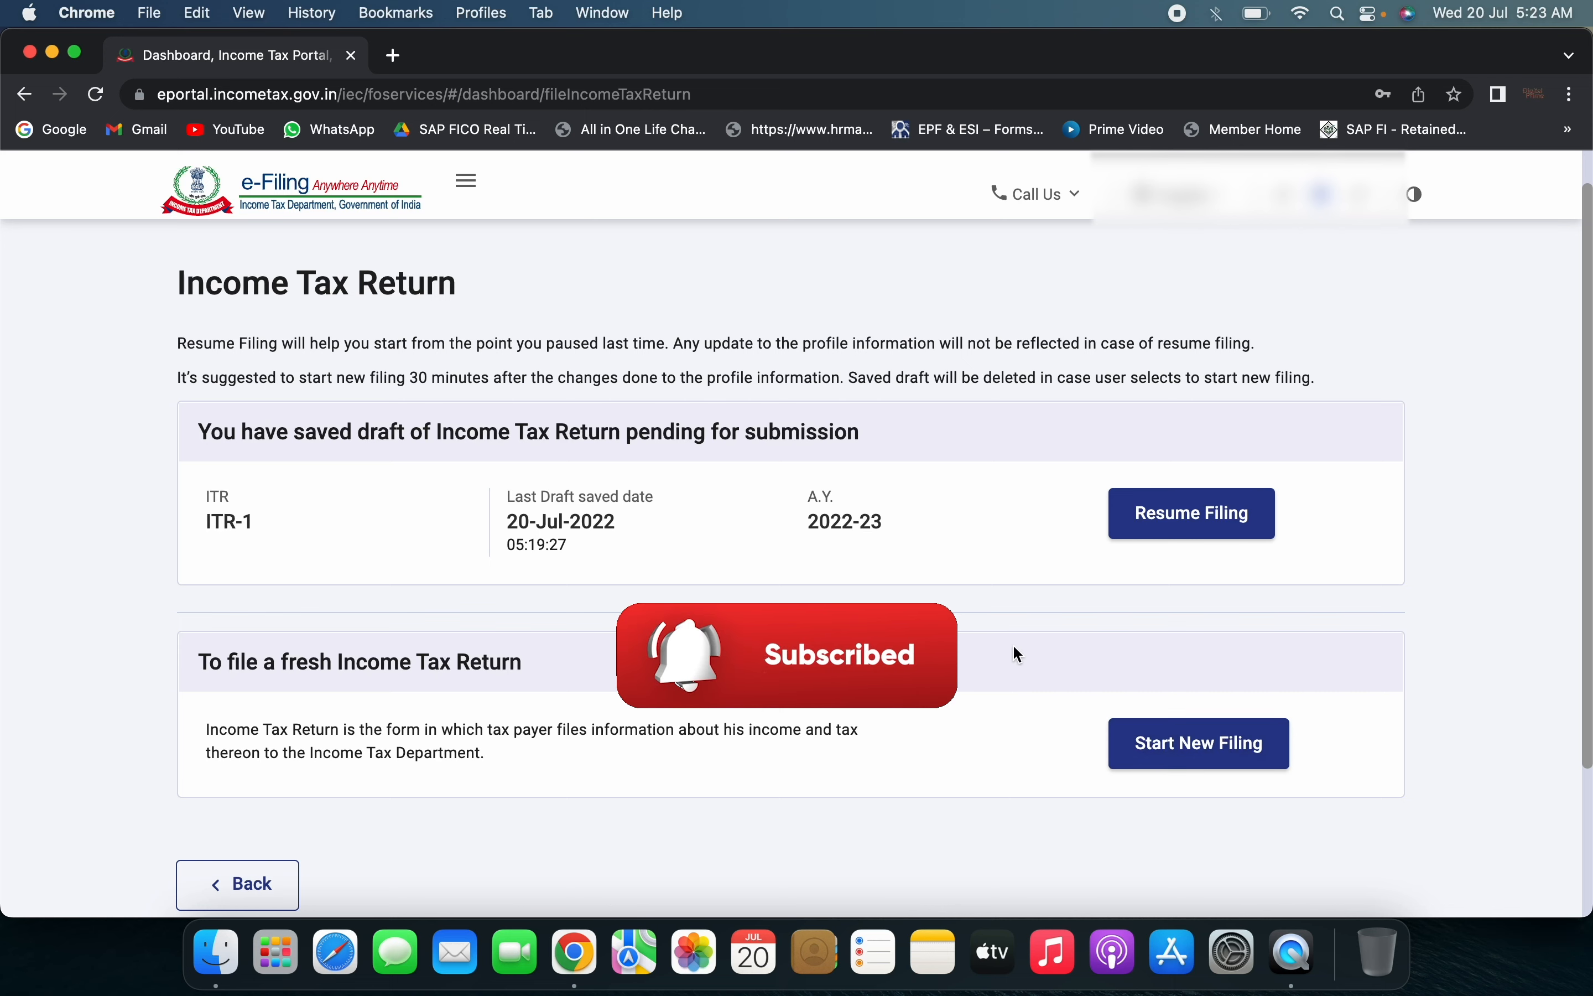
{"action": "left_click", "coordinate": [1220, 525]}
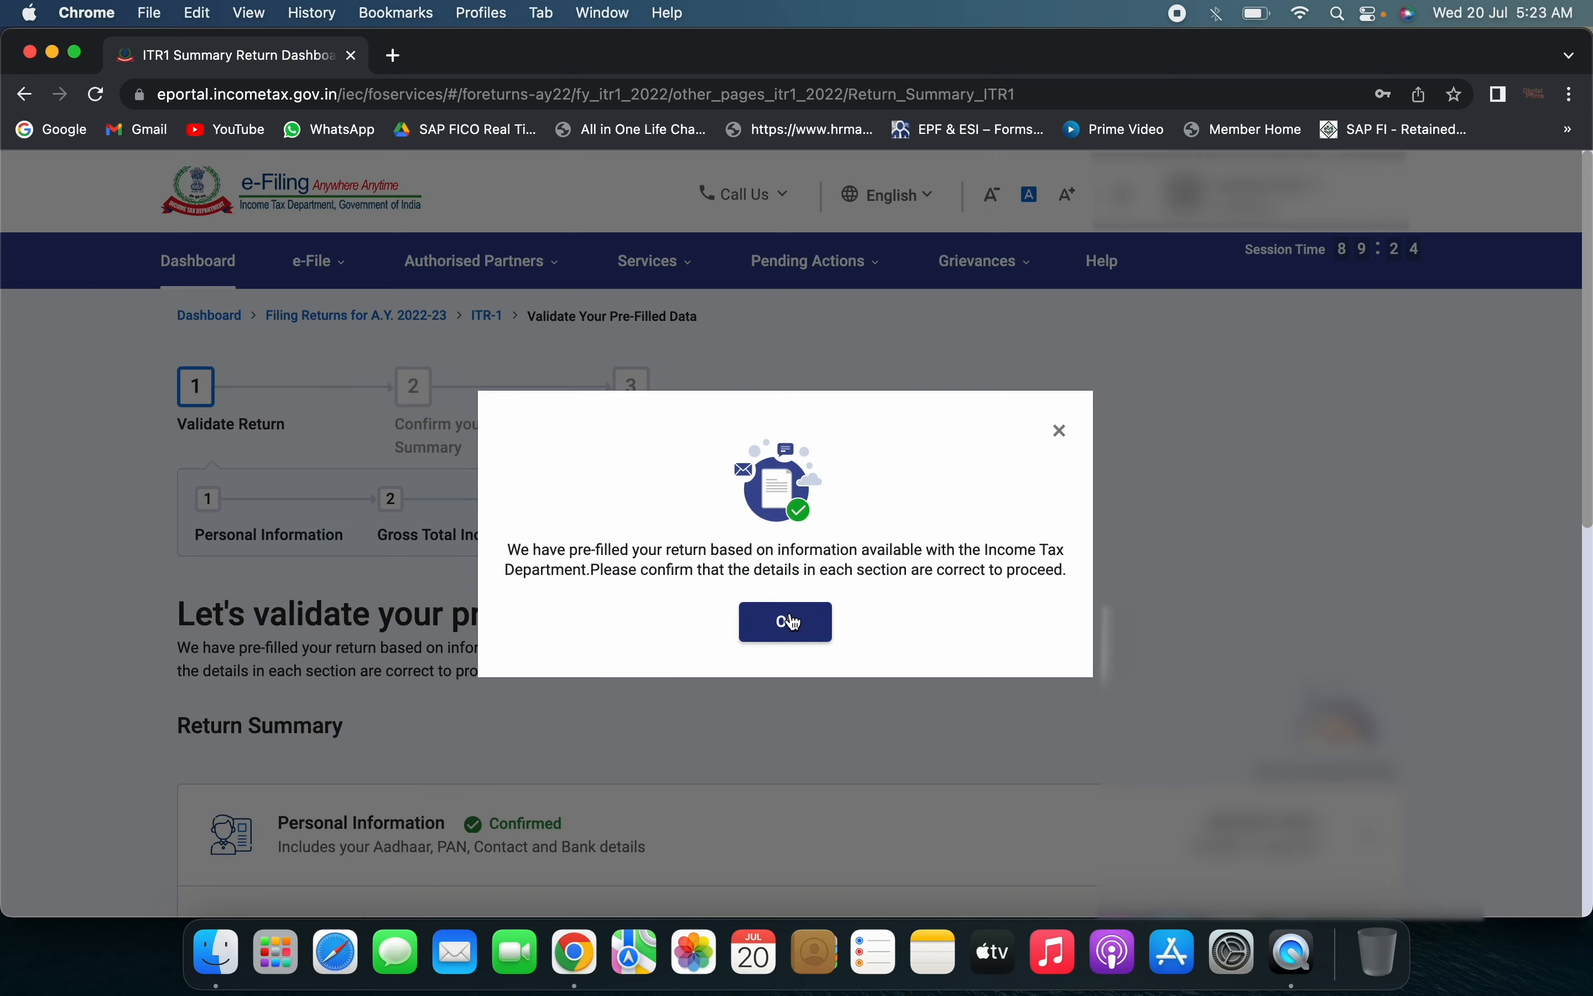
{"action": "left_click", "coordinate": [786, 617]}
{"action": "key", "text": "Tab"}
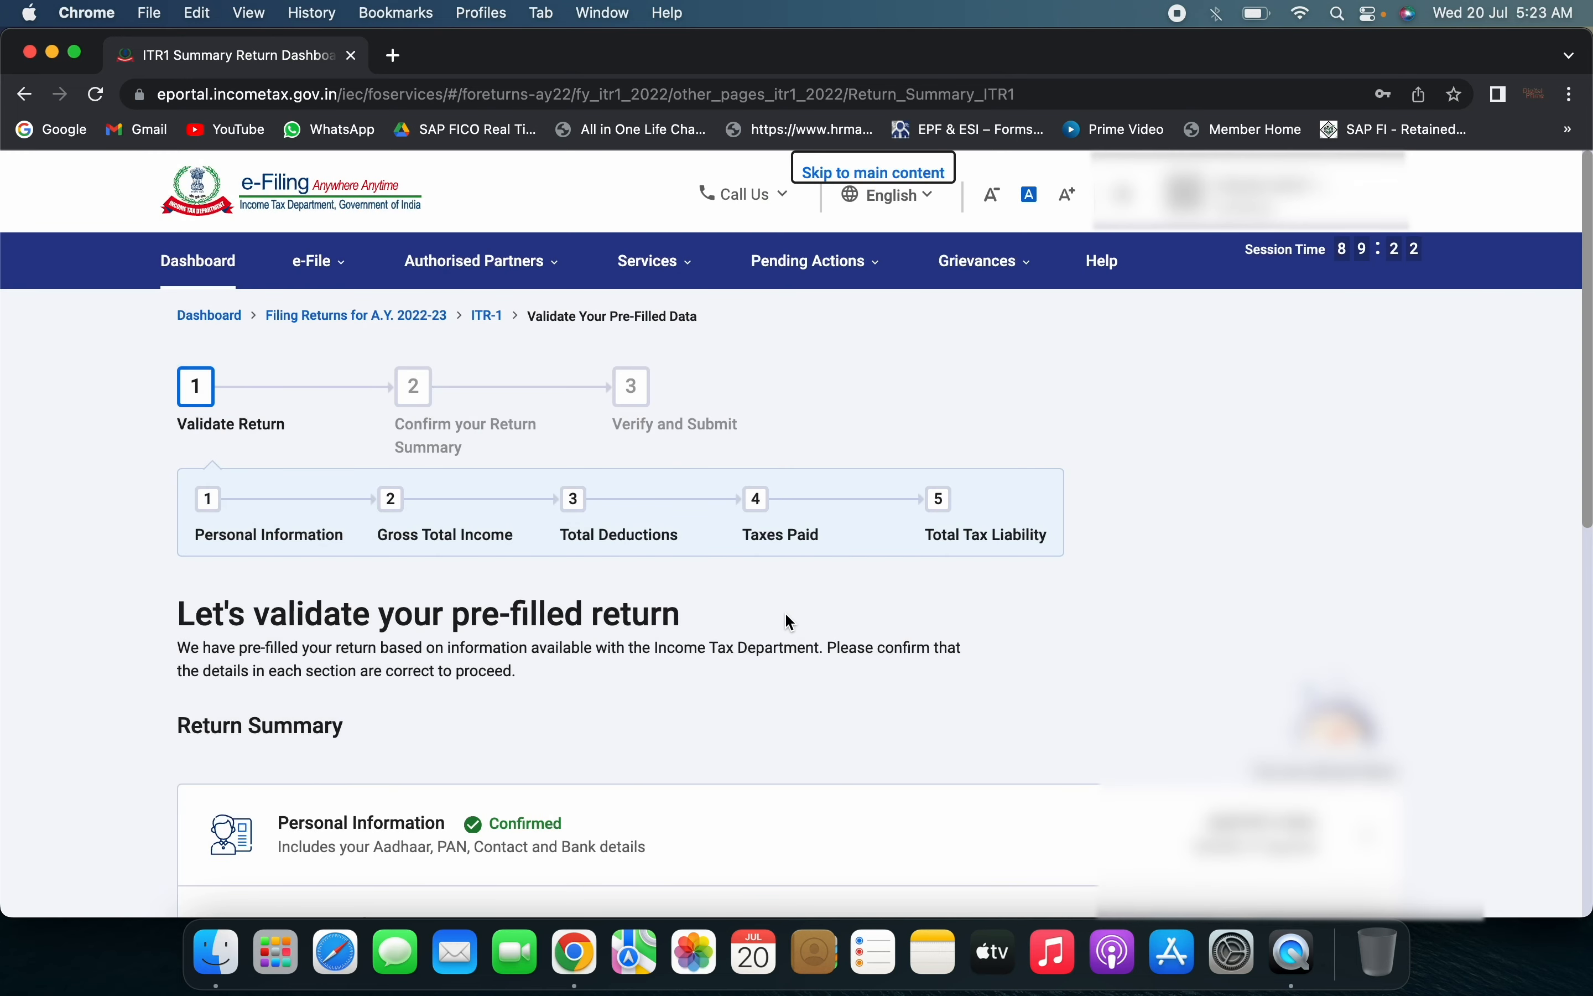
Open the Personal Information section from the return summary
{"action": "scroll", "coordinate": [790, 622], "scroll_direction": "down", "scroll_amount": 3}
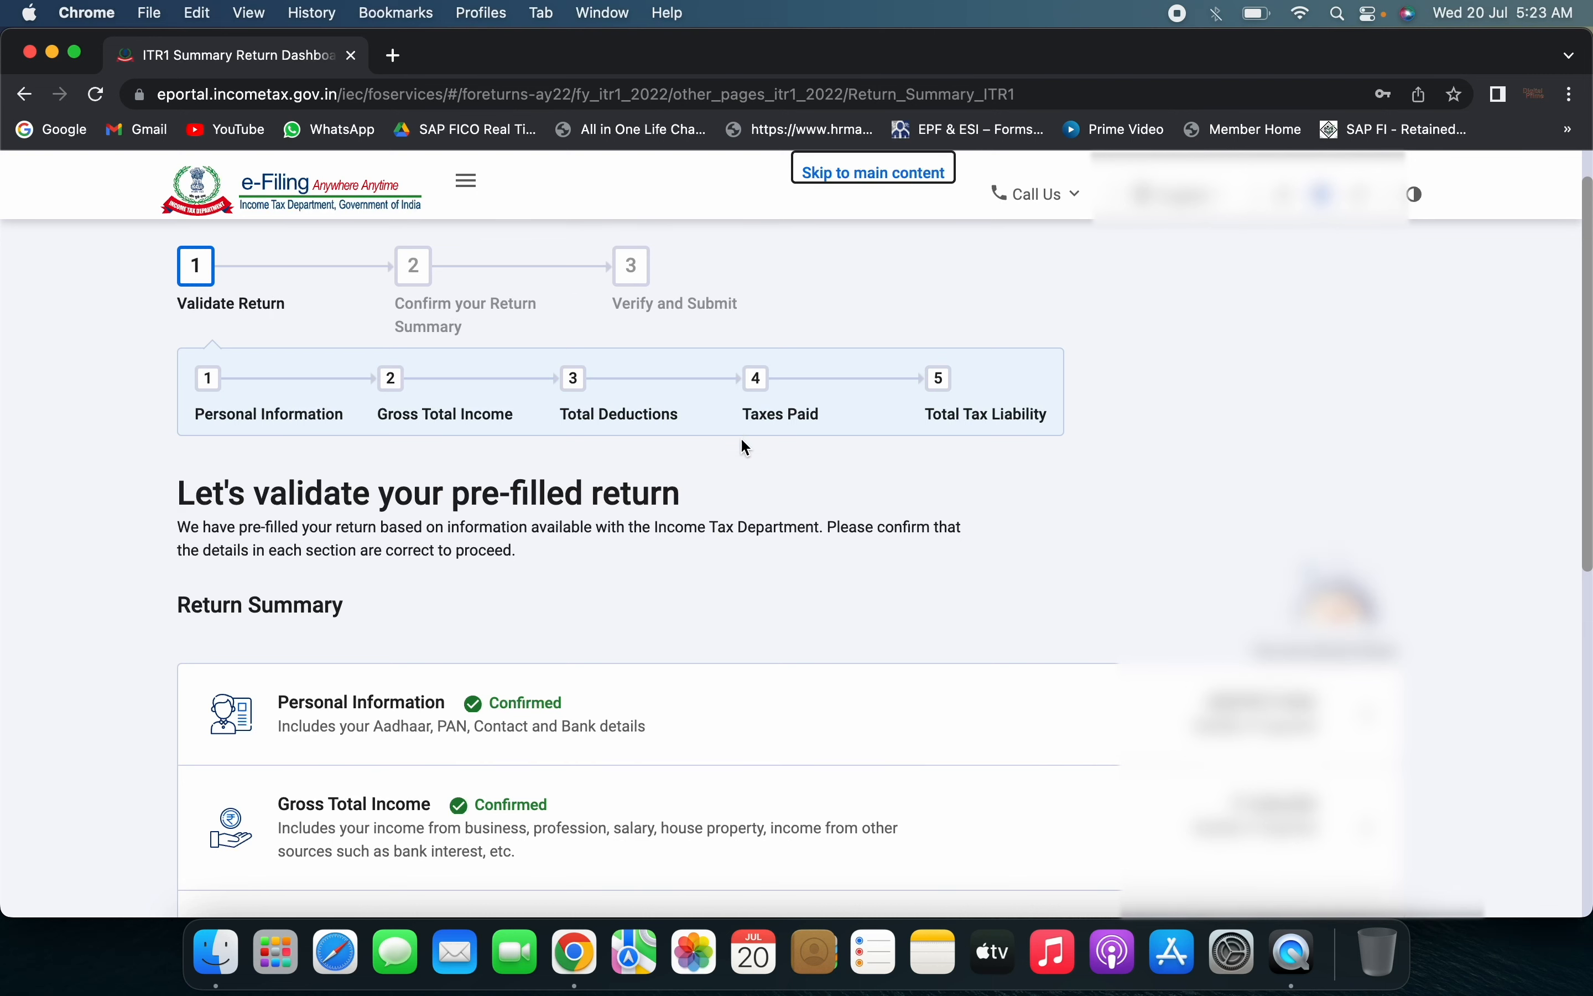
{"action": "scroll", "coordinate": [746, 456], "scroll_direction": "down", "scroll_amount": 3}
{"action": "scroll", "coordinate": [746, 456], "scroll_direction": "down", "scroll_amount": 4}
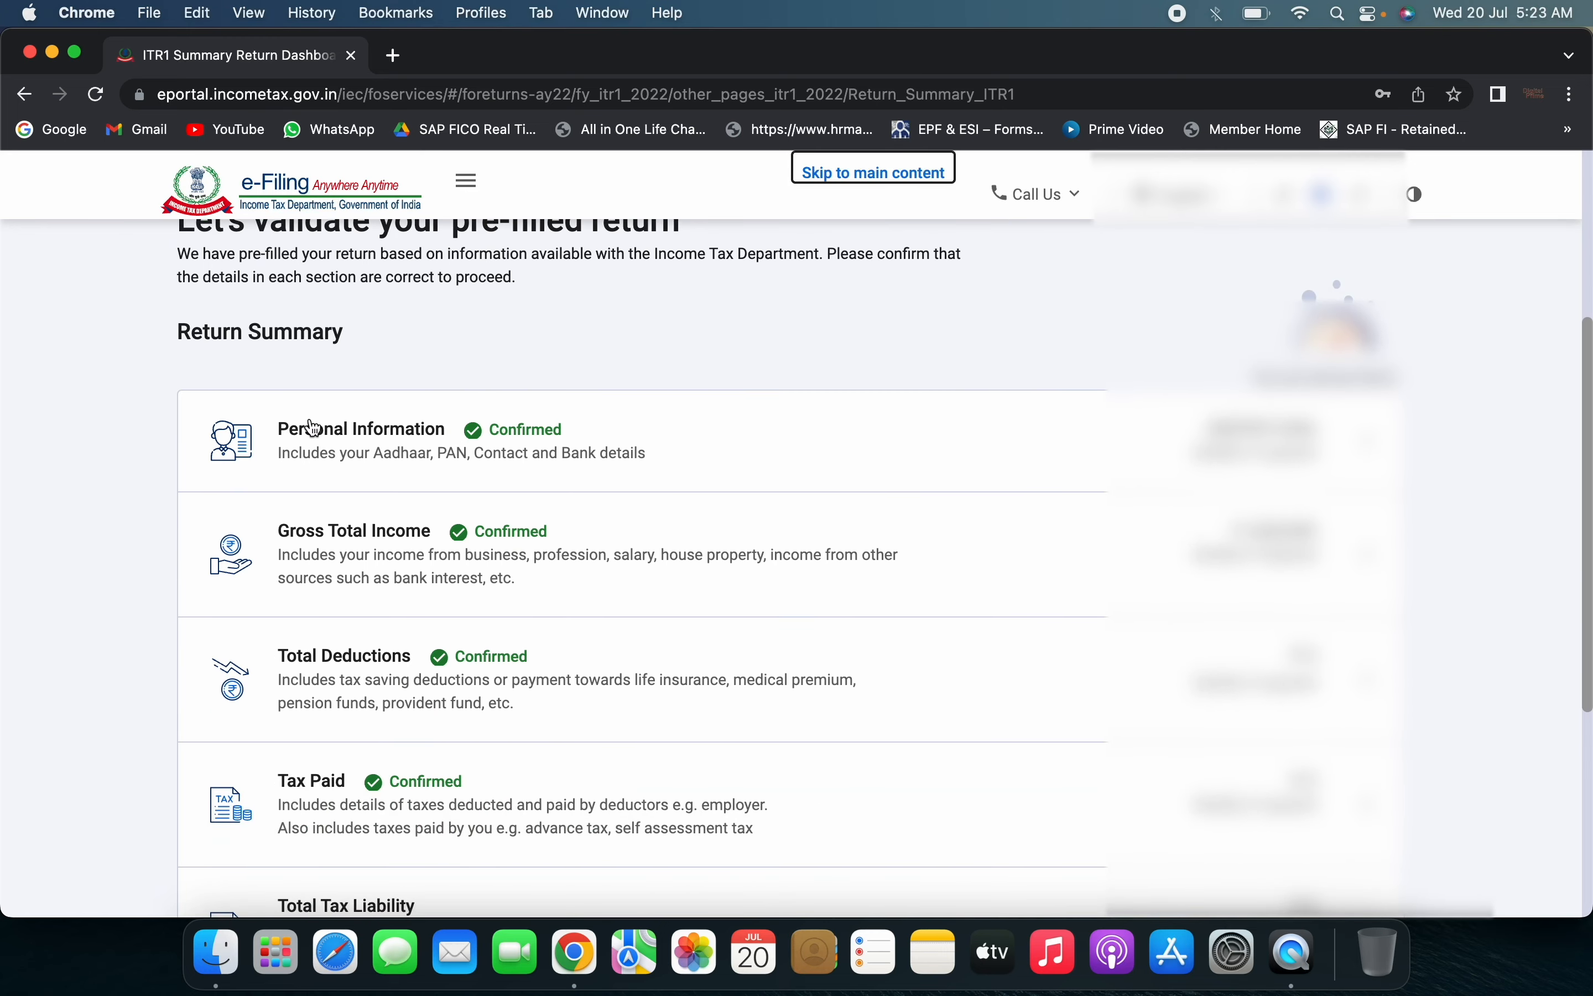
{"action": "left_click", "coordinate": [454, 452]}
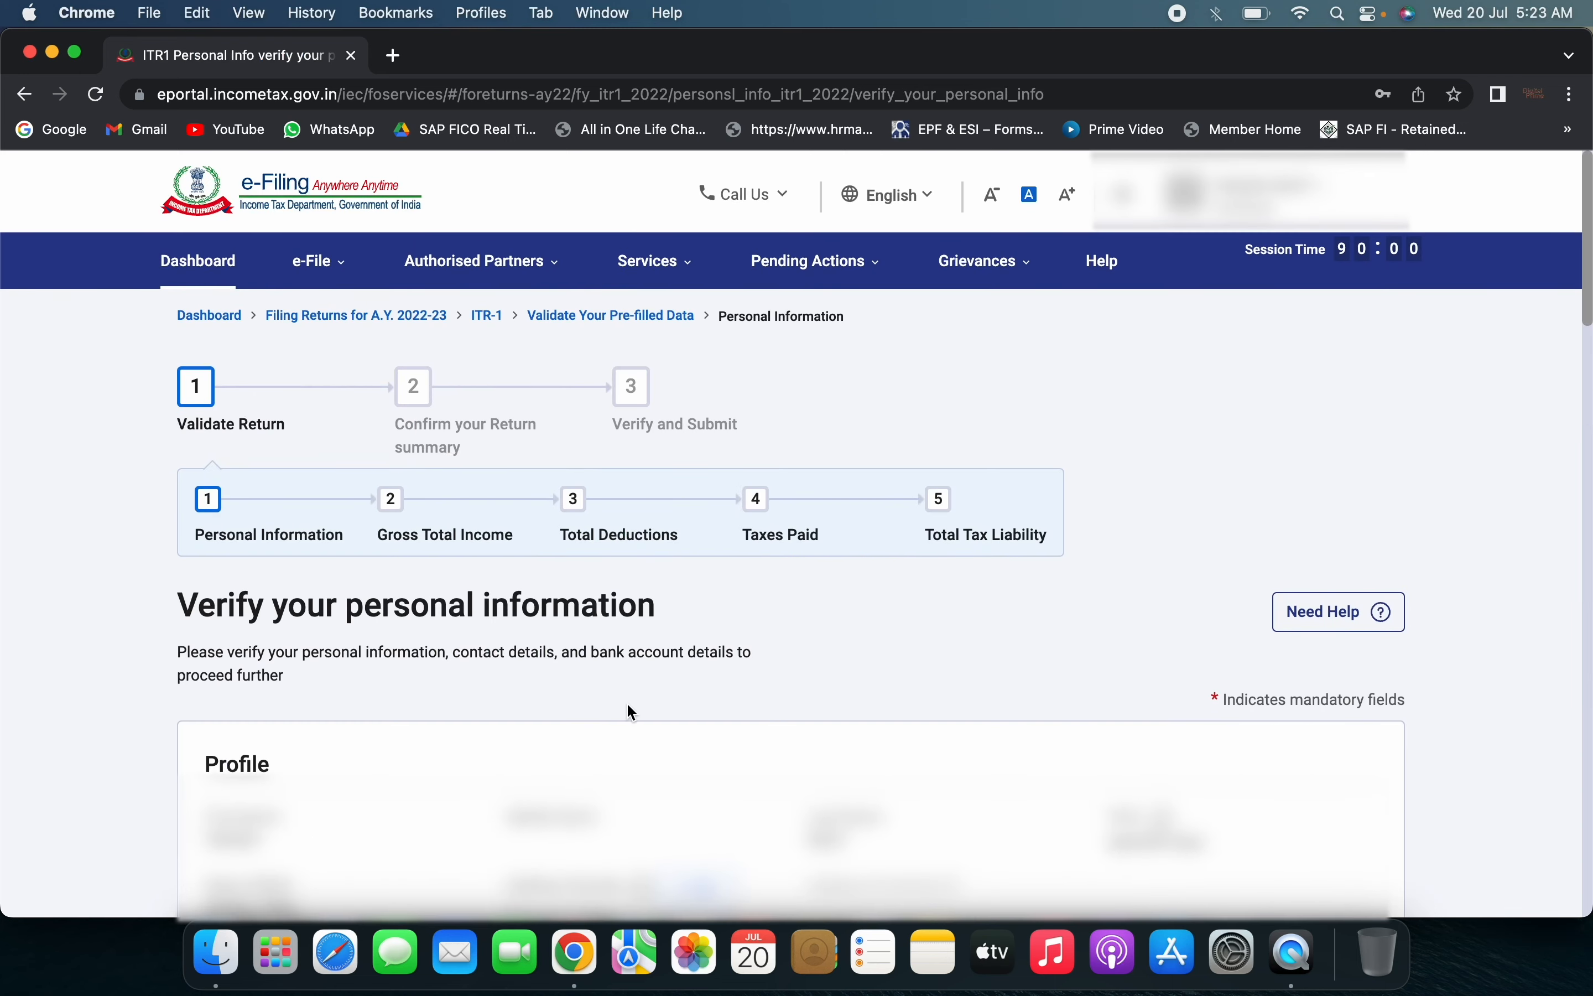
Review the profile and contact details and choose Others as the nature of employment
{"action": "scroll", "coordinate": [627, 701], "scroll_direction": "down", "scroll_amount": 7}
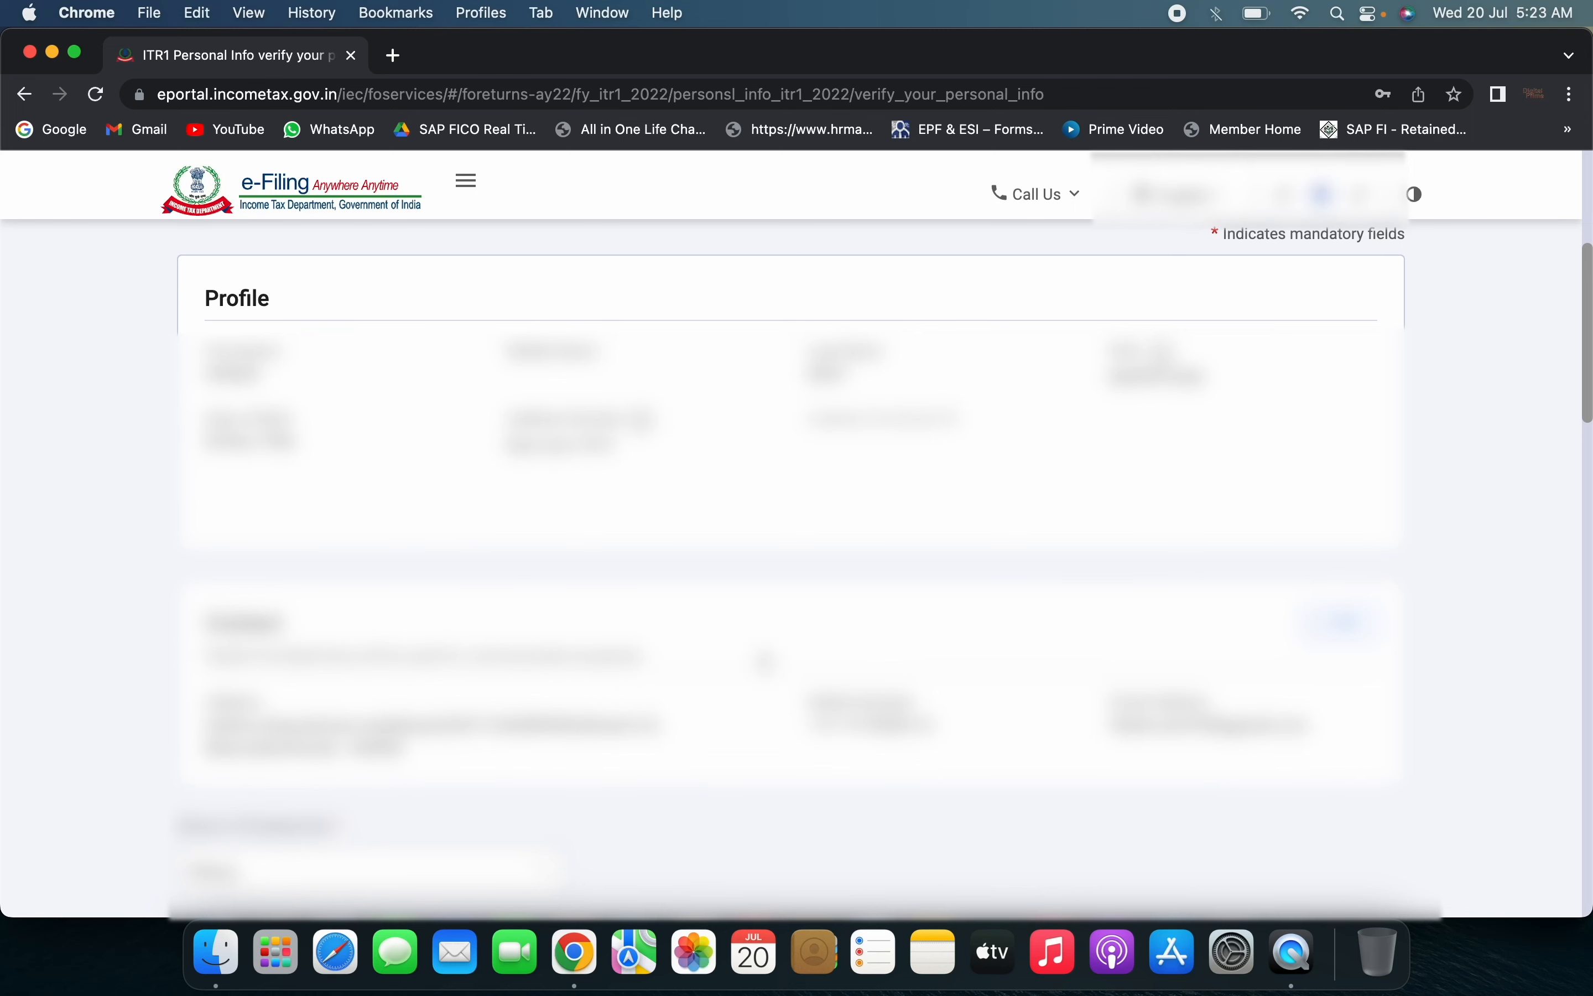
{"action": "scroll", "coordinate": [765, 661], "scroll_direction": "down", "scroll_amount": 1}
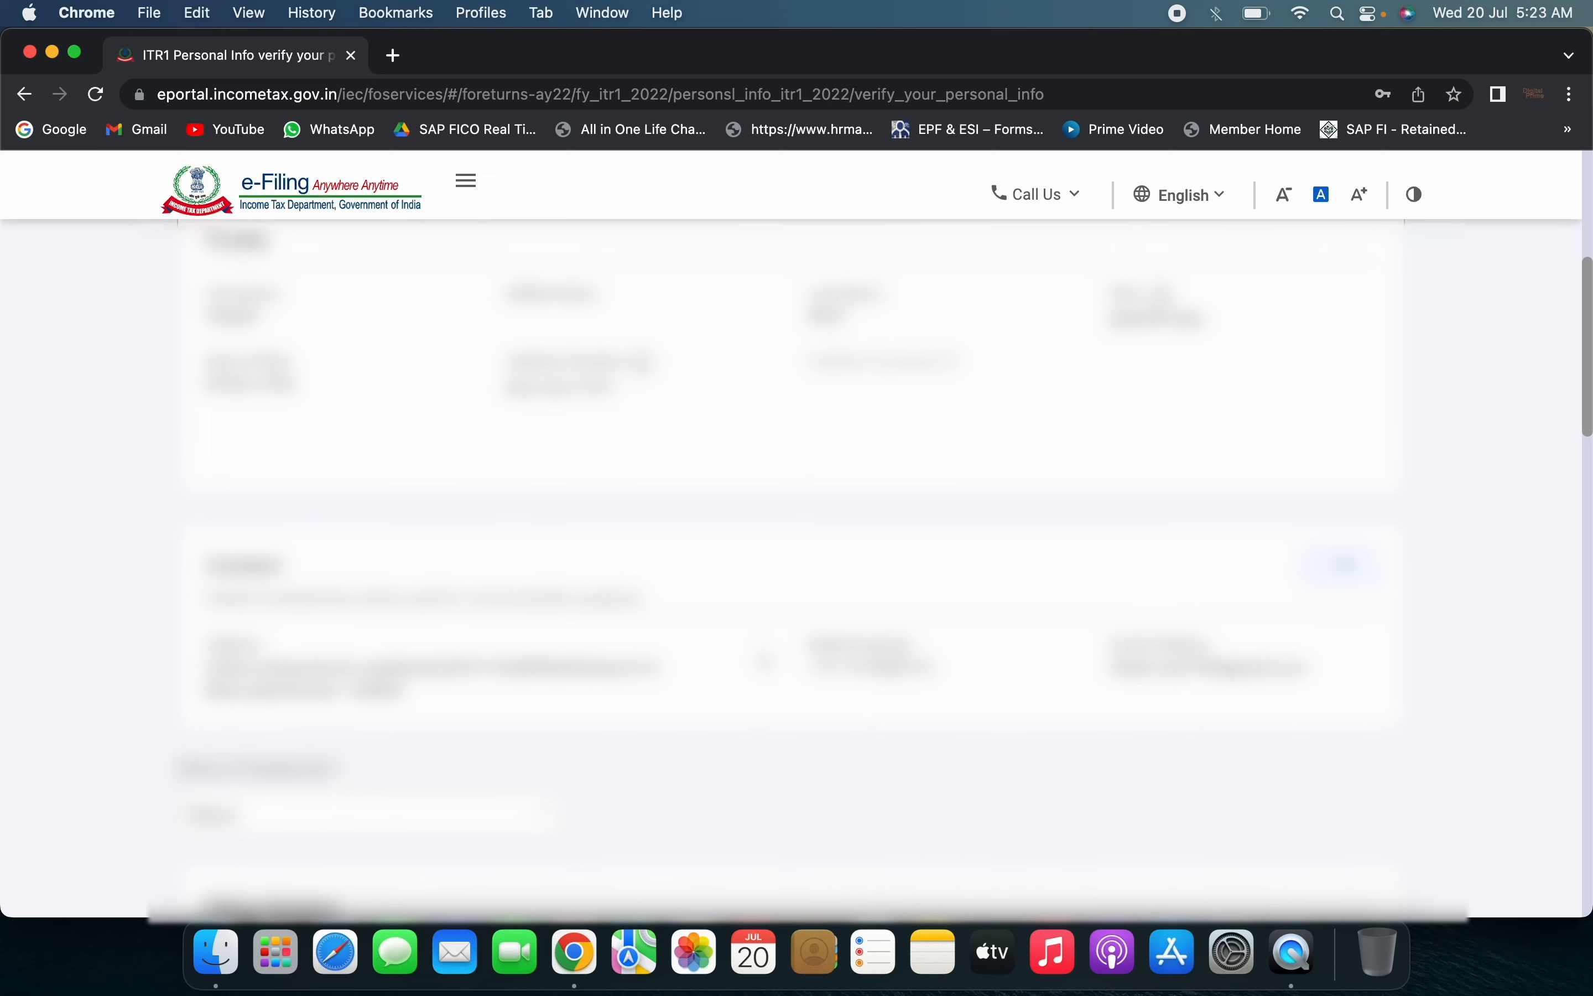
{"action": "scroll", "coordinate": [765, 660], "scroll_direction": "down", "scroll_amount": 7}
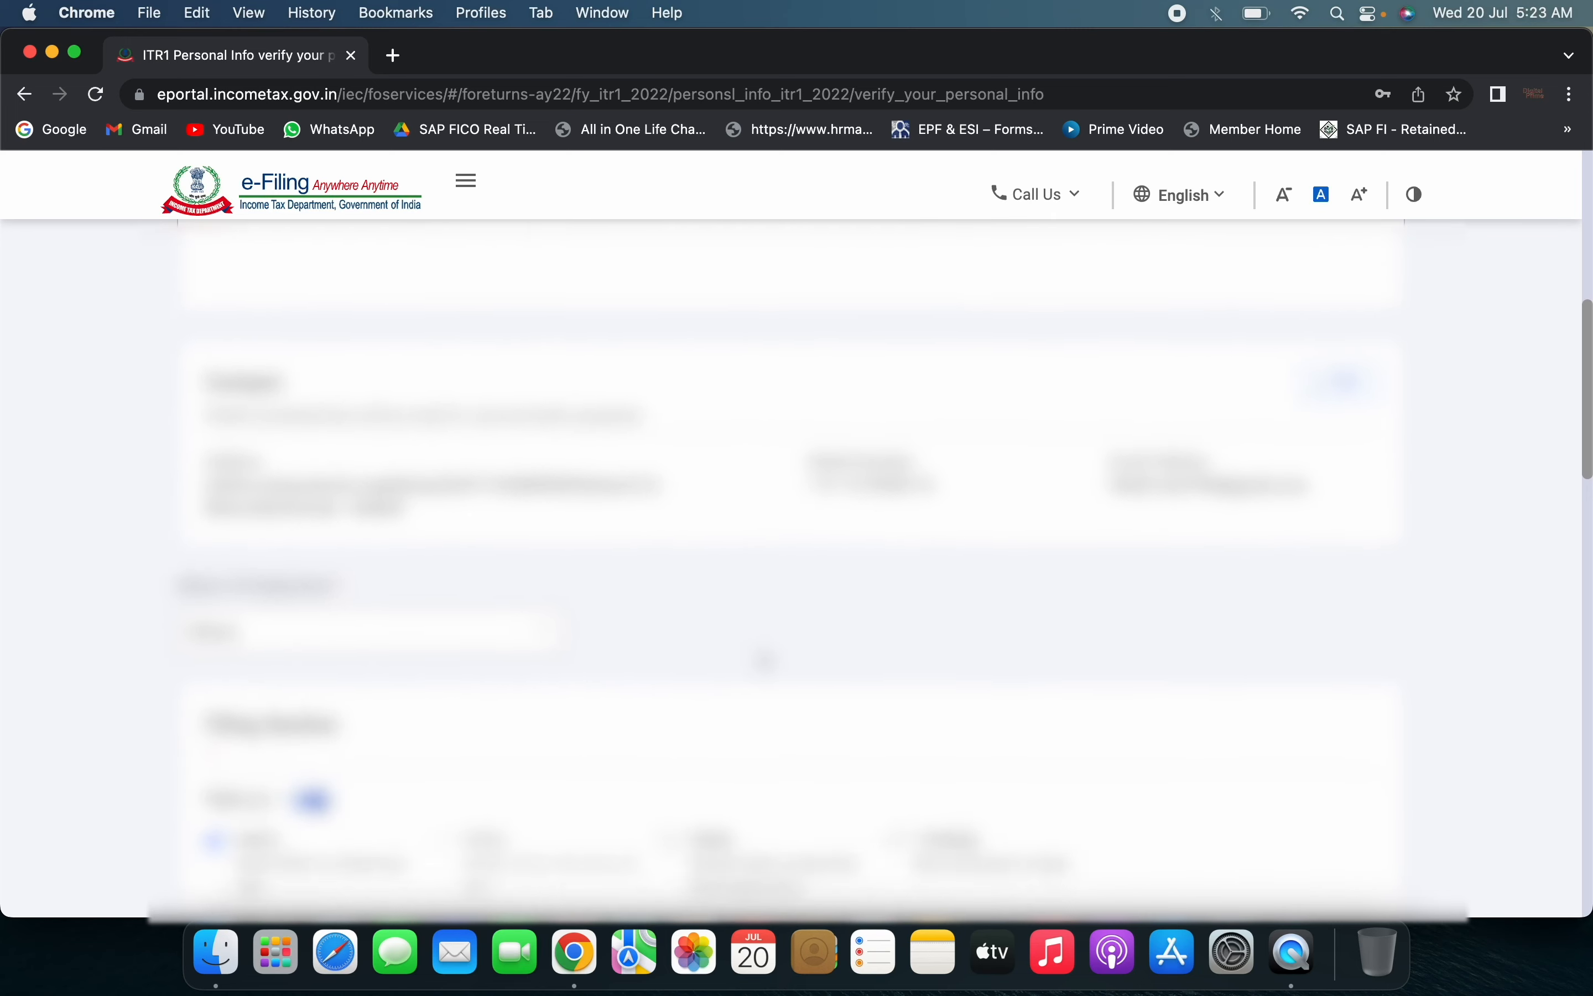
{"action": "scroll", "coordinate": [366, 373], "scroll_direction": "down", "scroll_amount": 2}
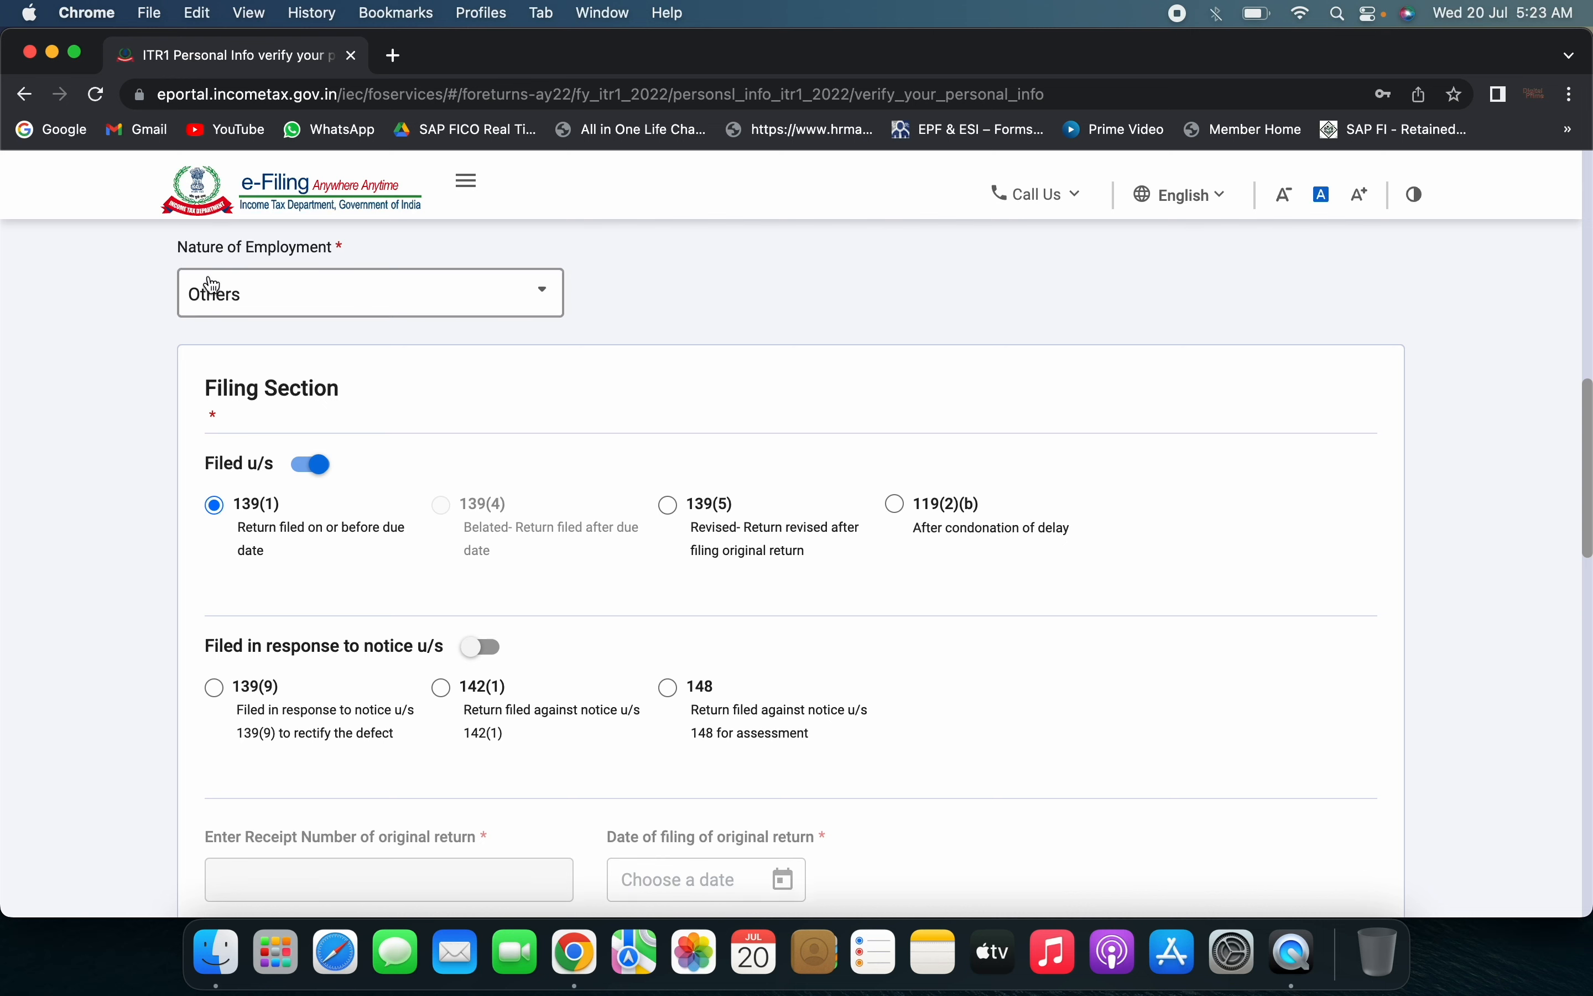
{"action": "left_click", "coordinate": [263, 298]}
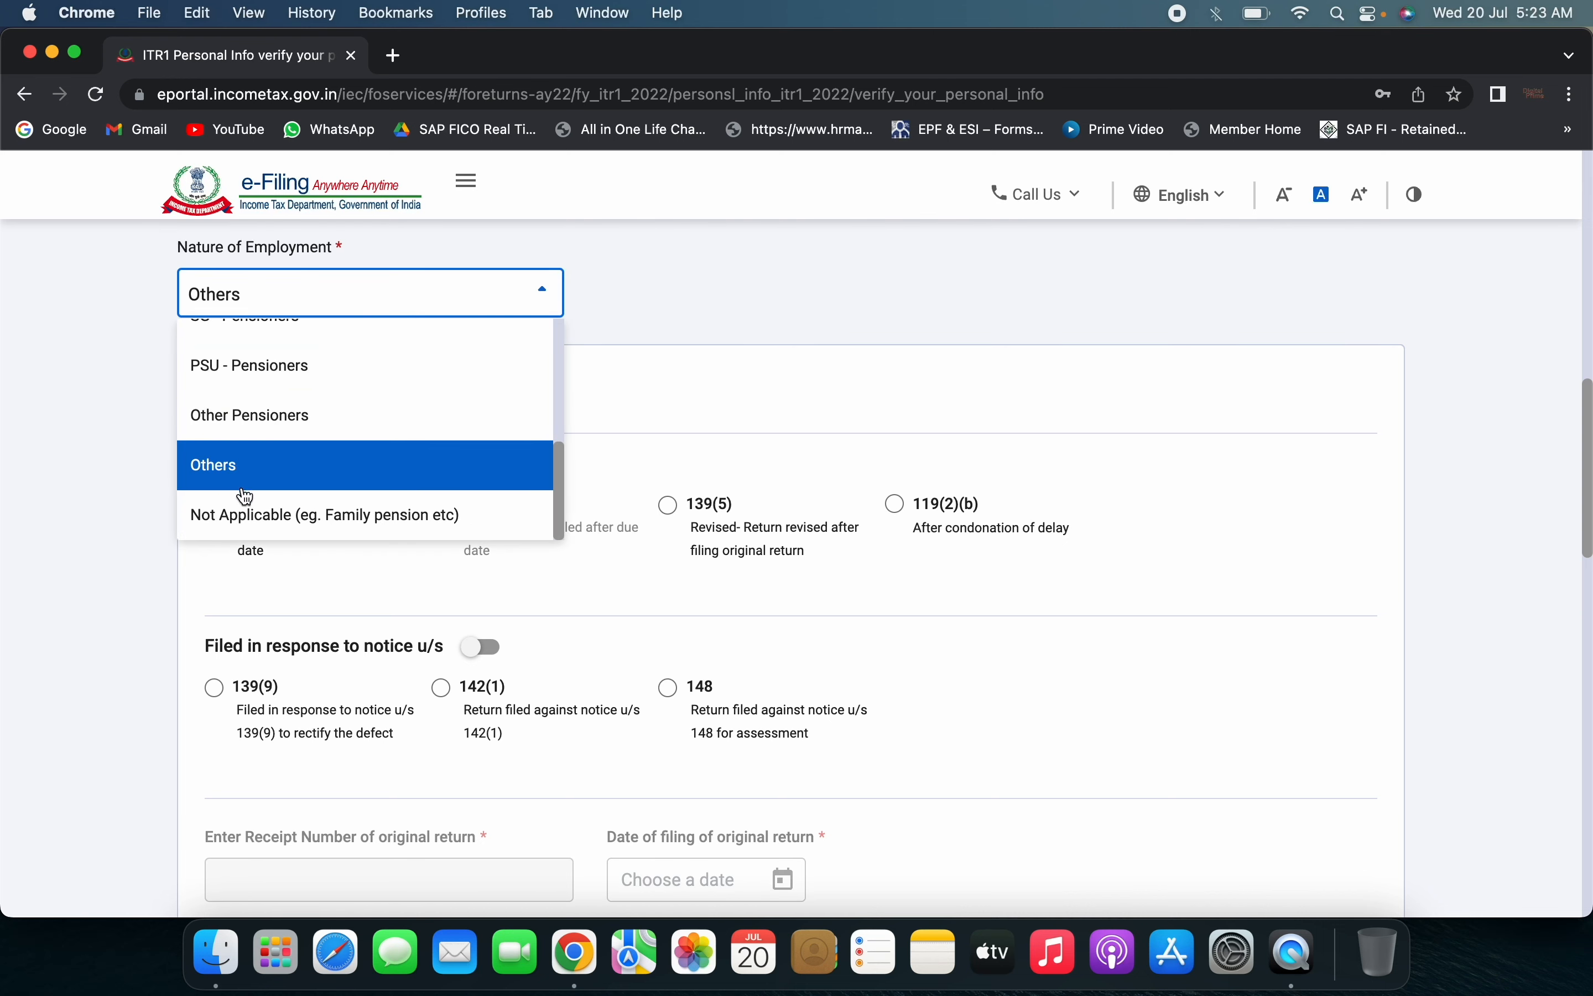
{"action": "left_click", "coordinate": [261, 476]}
Review the filing section, new tax regime choice and bank details, and confirm the personal information
{"action": "scroll", "coordinate": [545, 466], "scroll_direction": "down", "scroll_amount": 1}
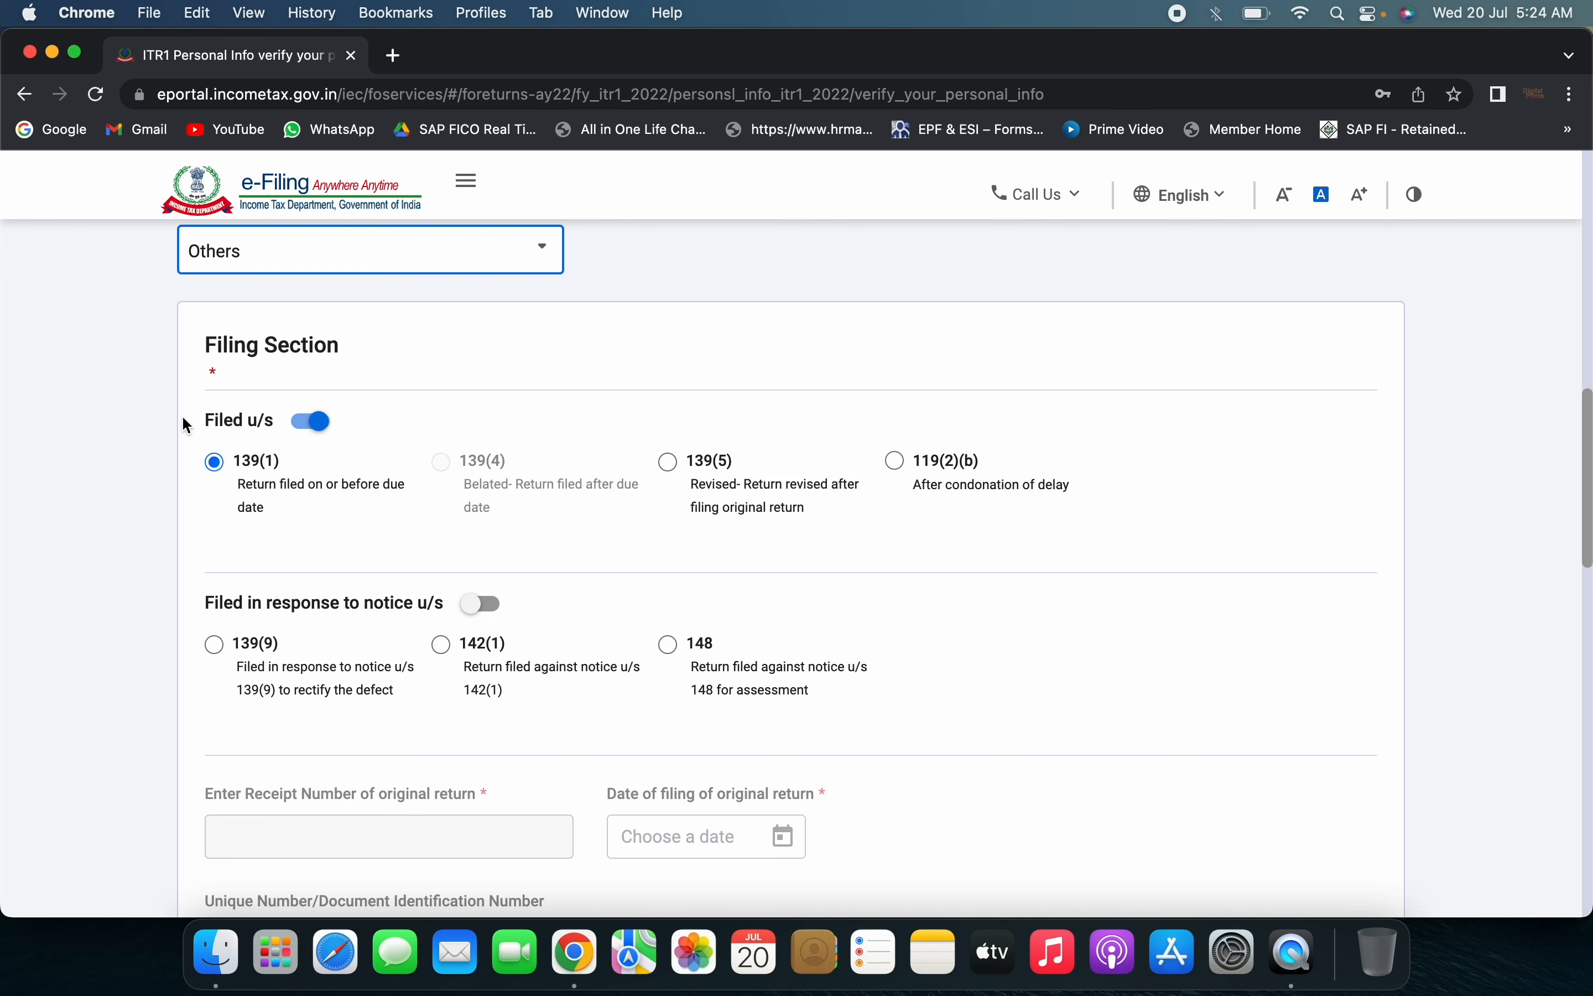
{"action": "scroll", "coordinate": [333, 529], "scroll_direction": "down", "scroll_amount": 7}
{"action": "scroll", "coordinate": [336, 533], "scroll_direction": "down", "scroll_amount": 1}
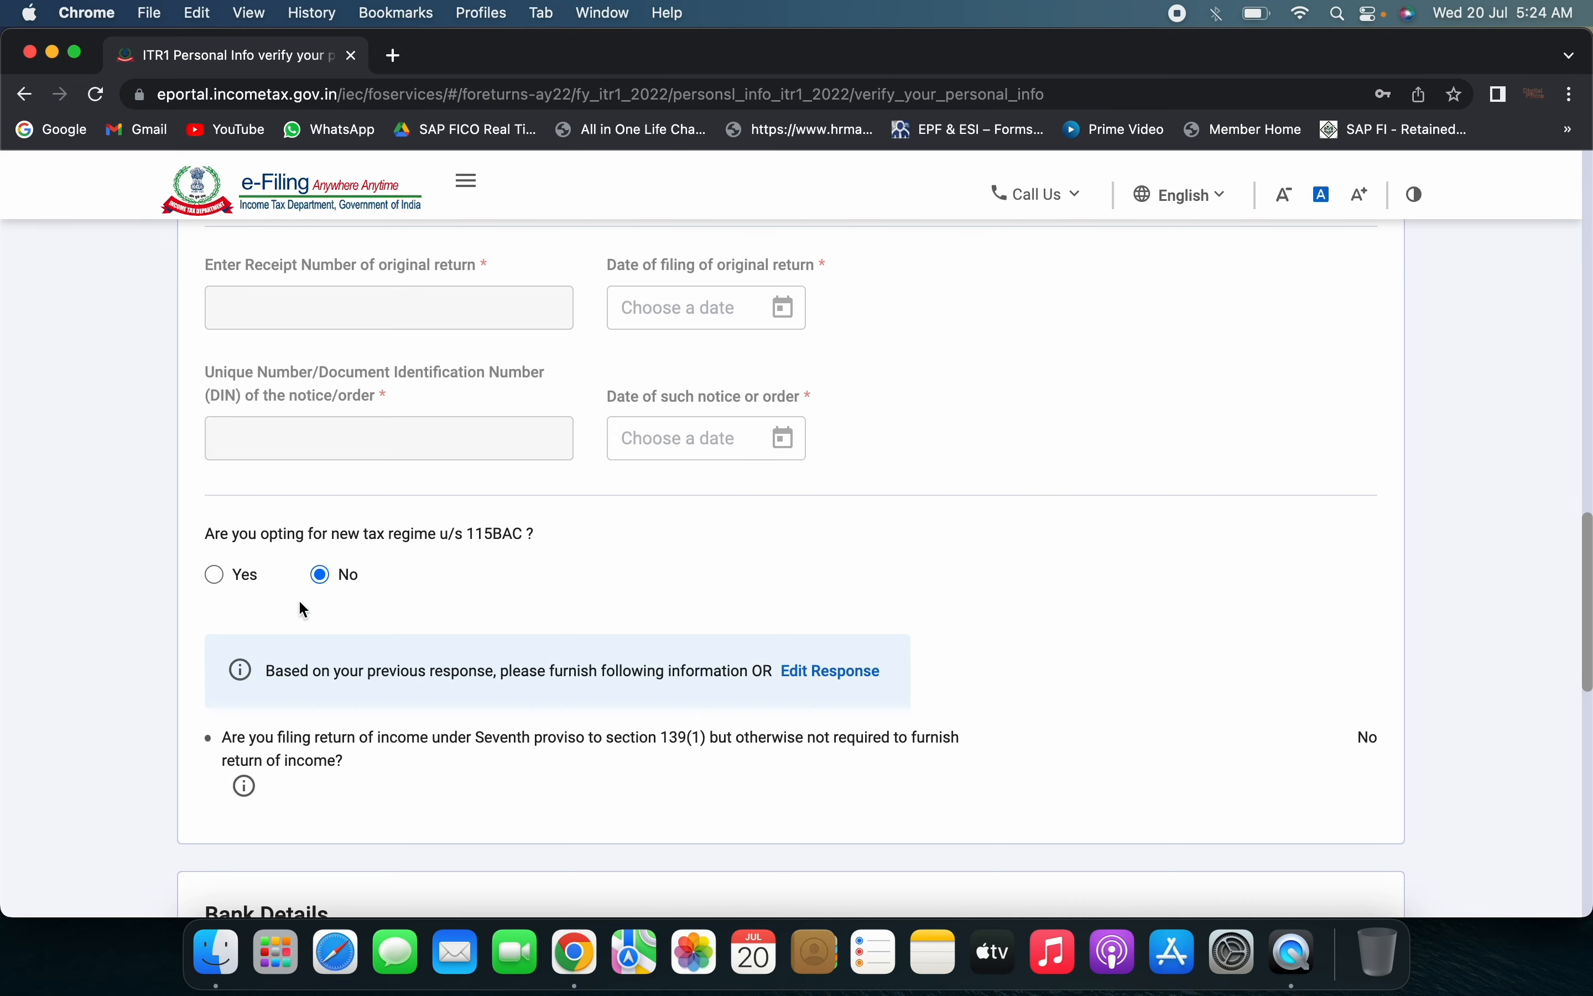
{"action": "scroll", "coordinate": [503, 633], "scroll_direction": "down", "scroll_amount": 10}
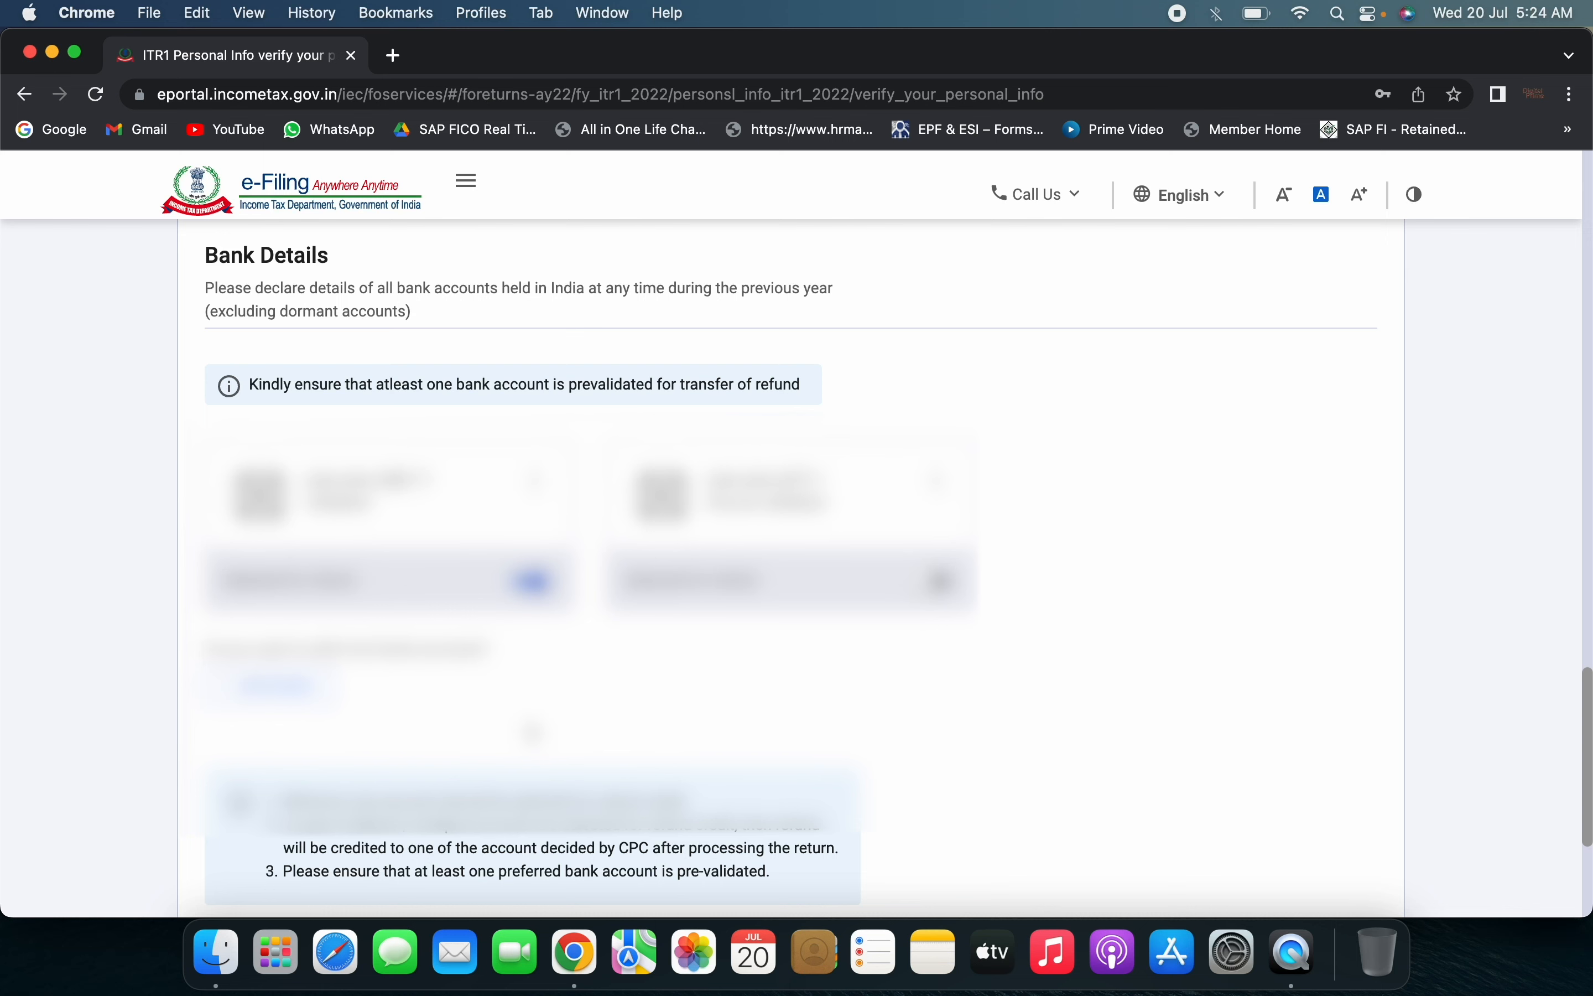
{"action": "scroll", "coordinate": [796, 566], "scroll_direction": "down", "scroll_amount": 4}
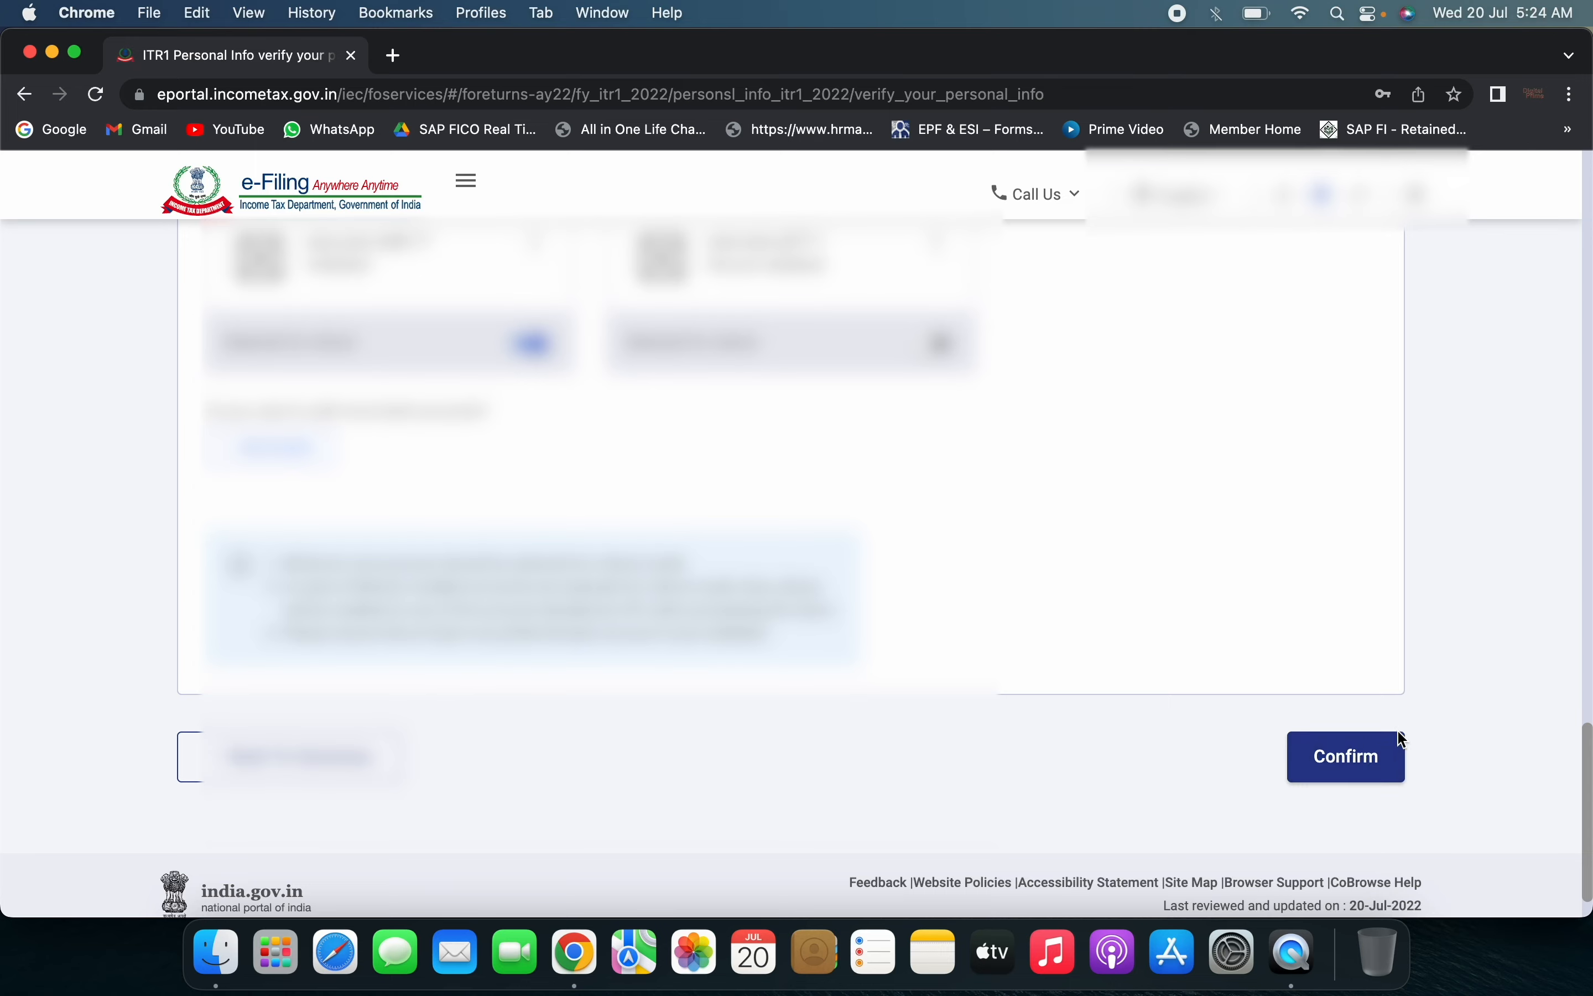
{"action": "left_click", "coordinate": [1336, 759]}
Open the Gross Total Income section from the return summary
{"action": "scroll", "coordinate": [1127, 539], "scroll_direction": "down", "scroll_amount": 6}
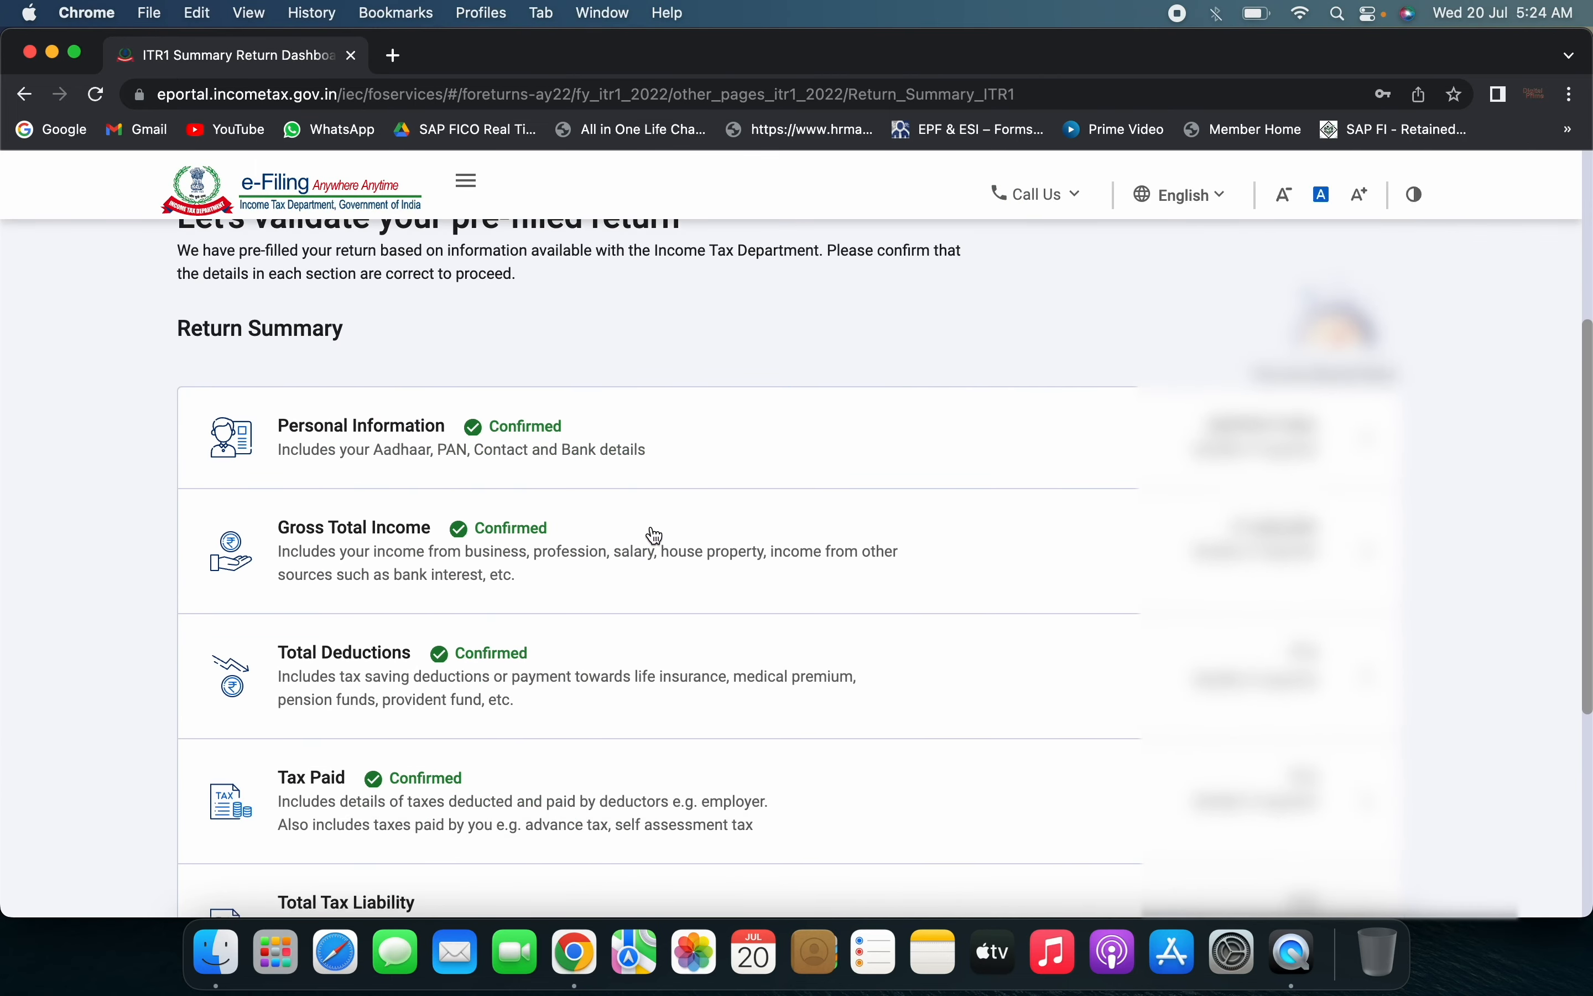
{"action": "scroll", "coordinate": [417, 570], "scroll_direction": "down", "scroll_amount": 1}
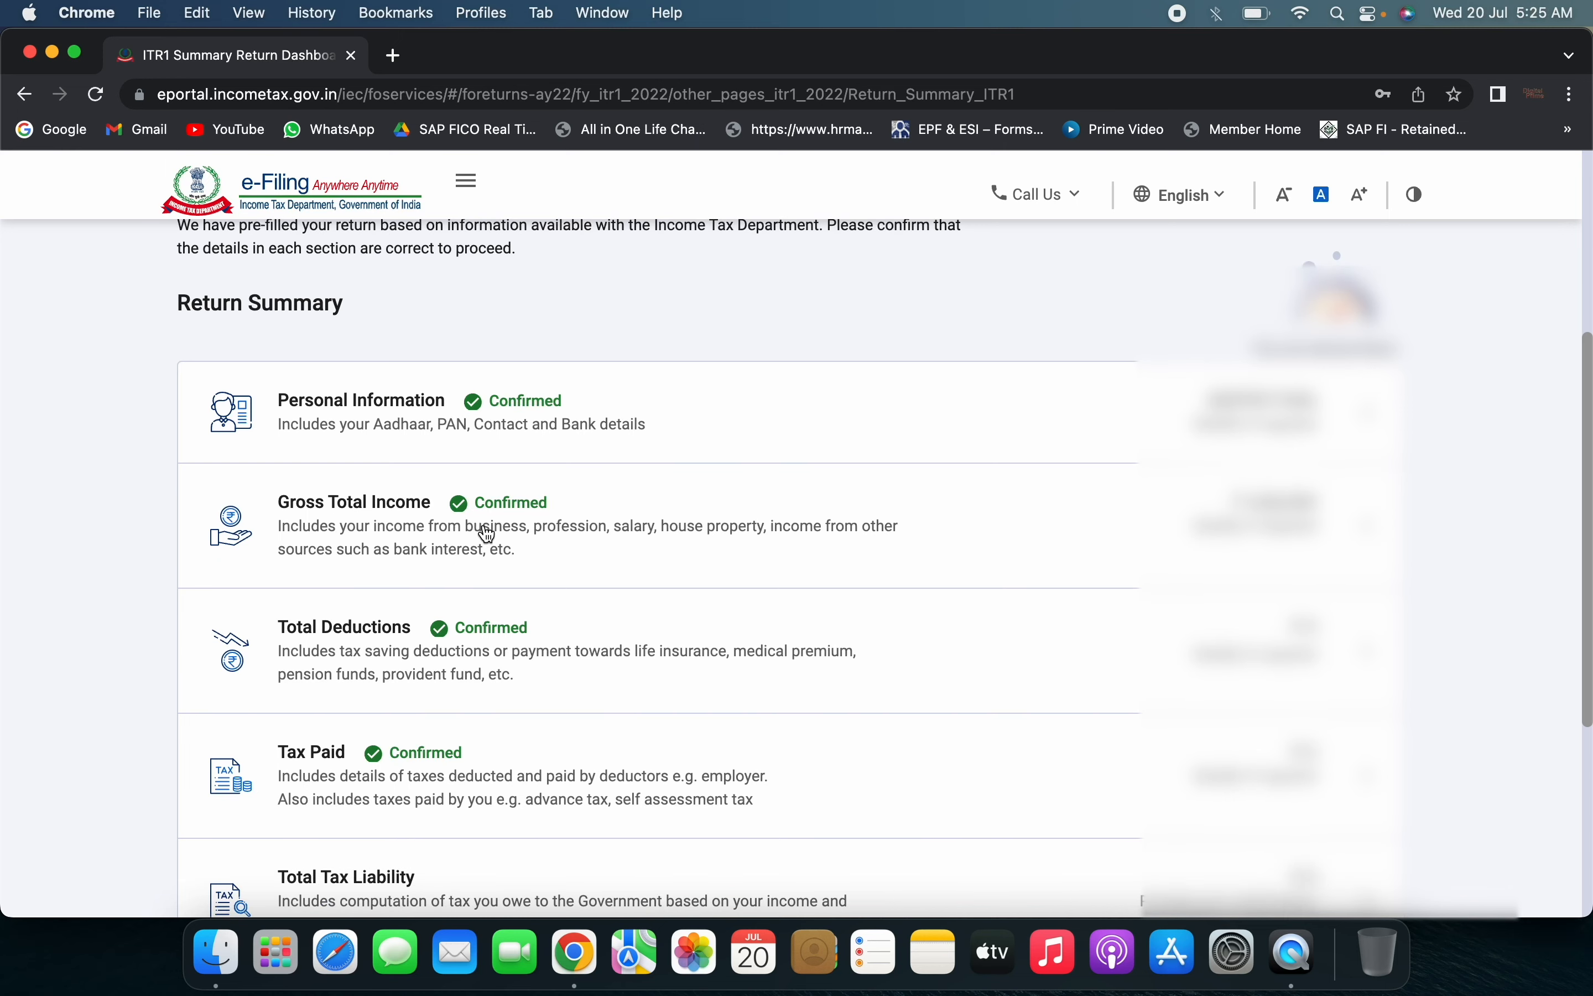
{"action": "left_click", "coordinate": [411, 517]}
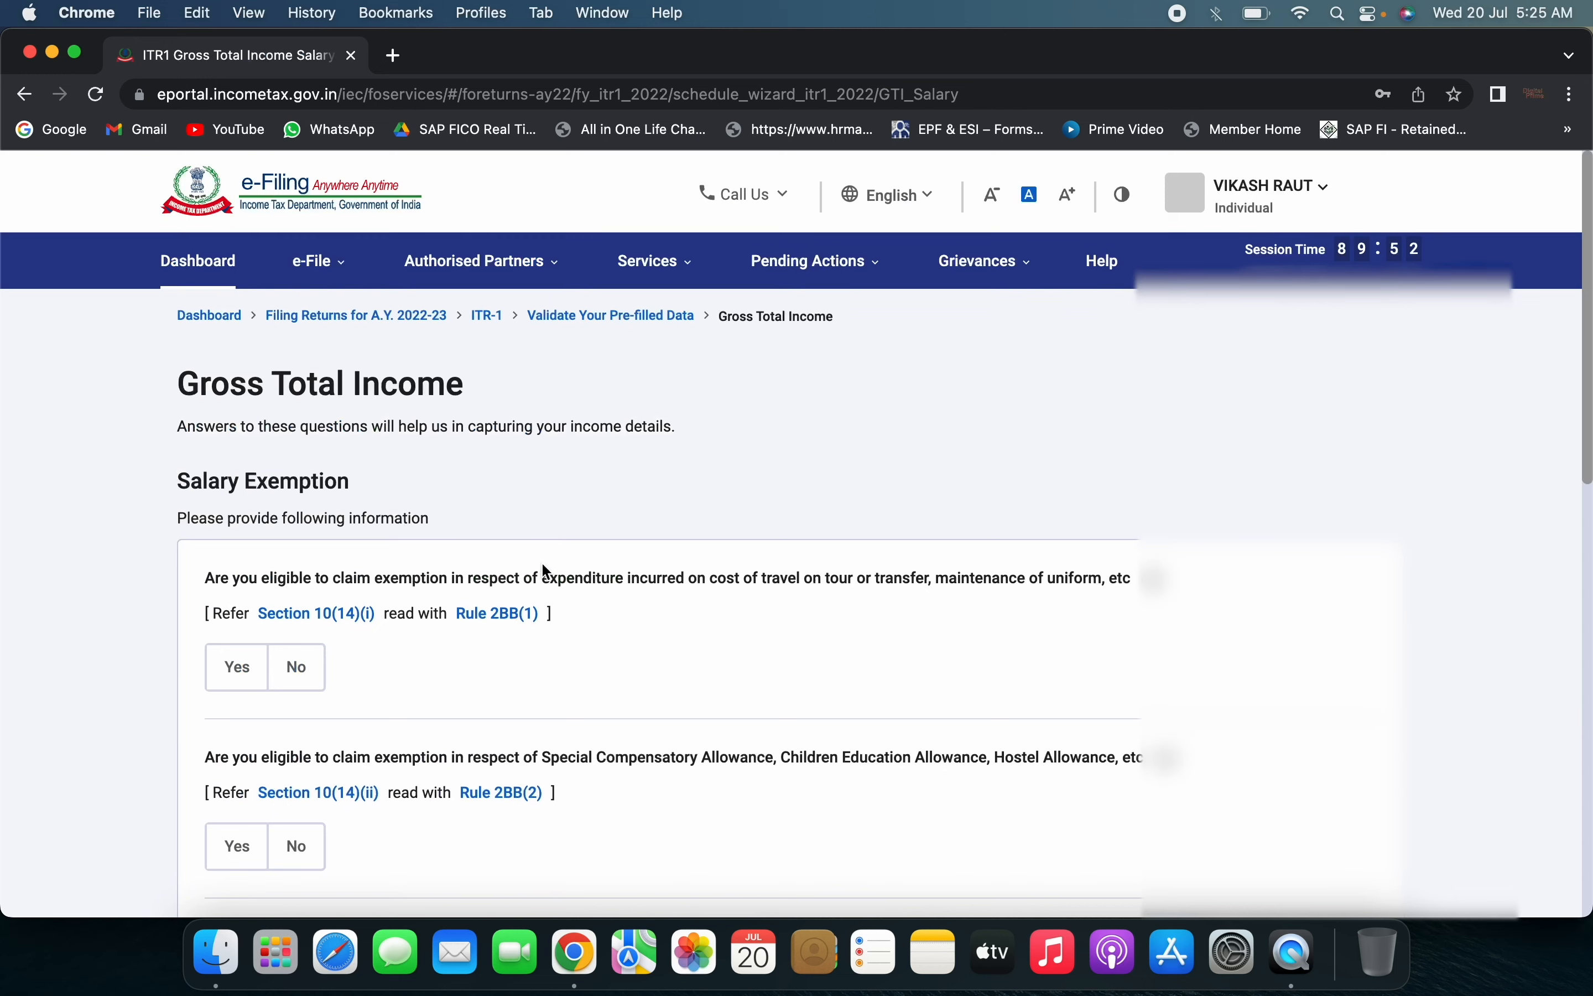
Examine the salary exemption questions on travel costs, special allowances, House Rent Allowance, Leave Travel Allowance and other exemptions
{"action": "scroll", "coordinate": [629, 632], "scroll_direction": "down", "scroll_amount": 3}
{"action": "scroll", "coordinate": [515, 539], "scroll_direction": "down", "scroll_amount": 2}
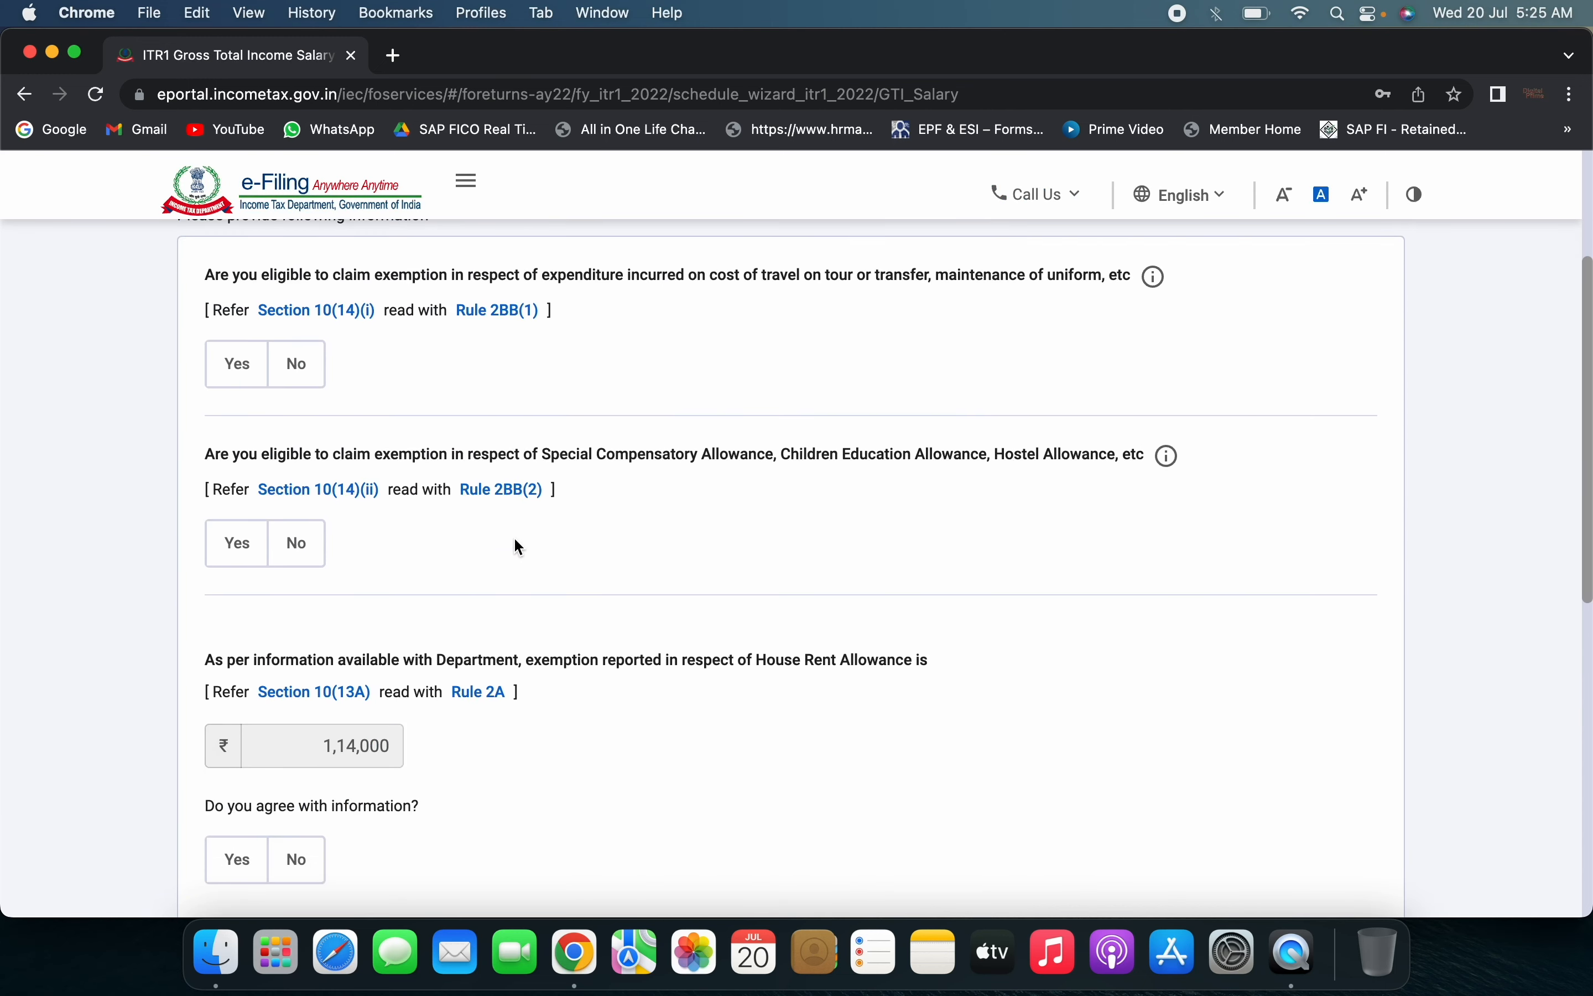
{"action": "scroll", "coordinate": [515, 539], "scroll_direction": "down", "scroll_amount": 2}
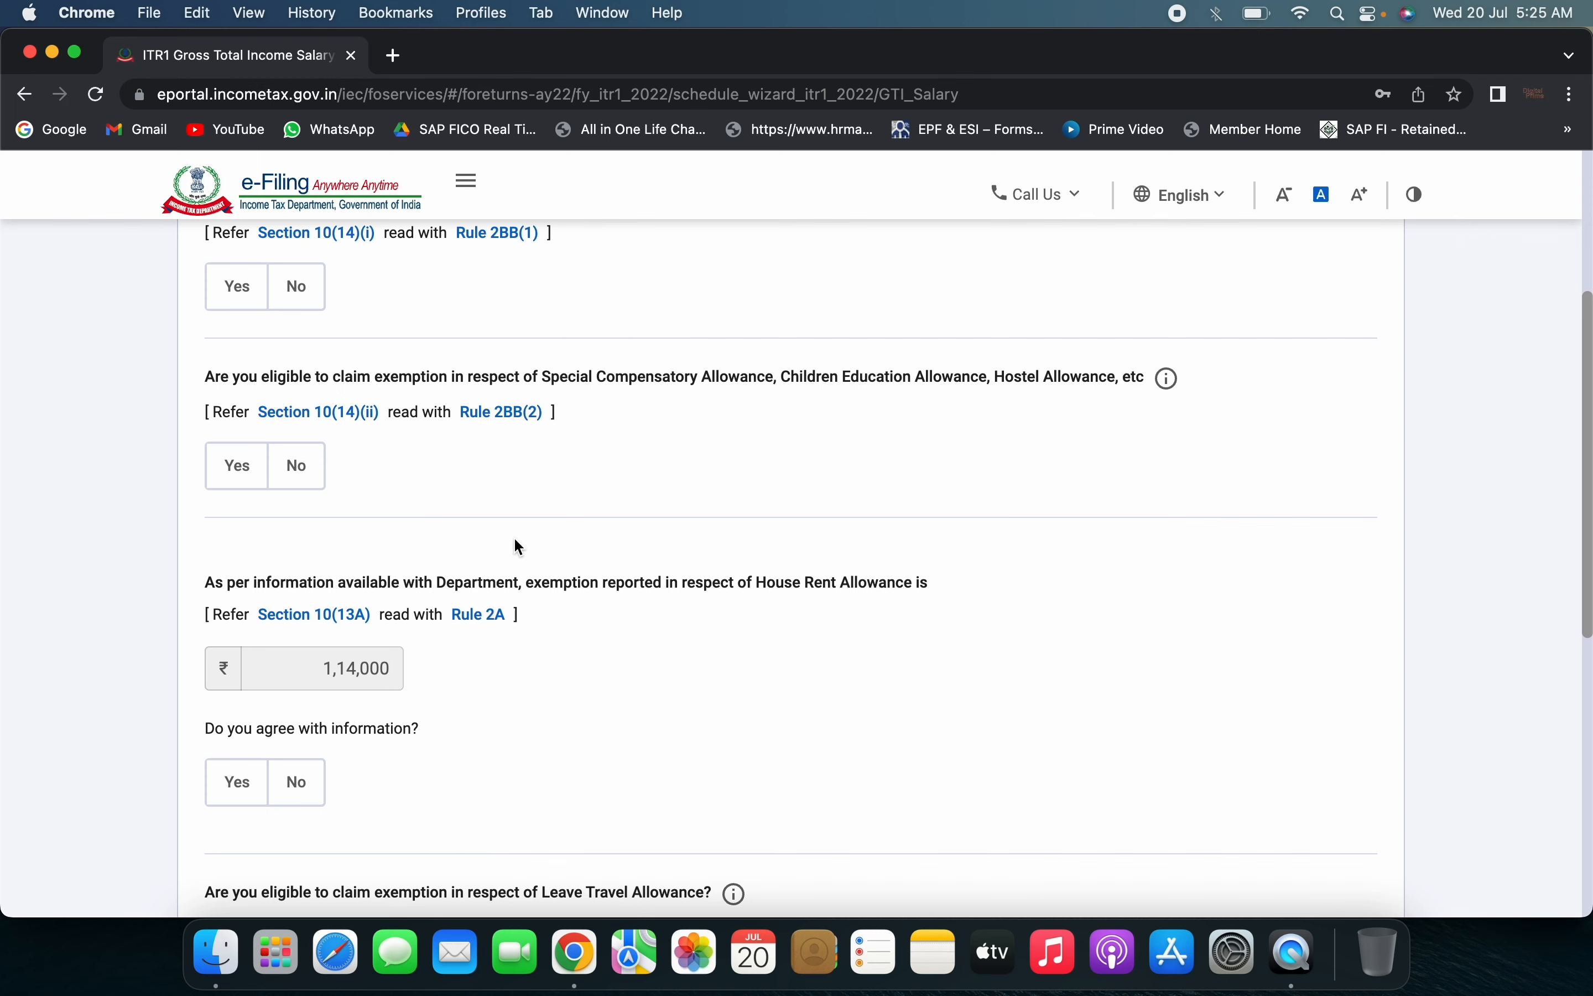
{"action": "scroll", "coordinate": [518, 547], "scroll_direction": "up", "scroll_amount": 3}
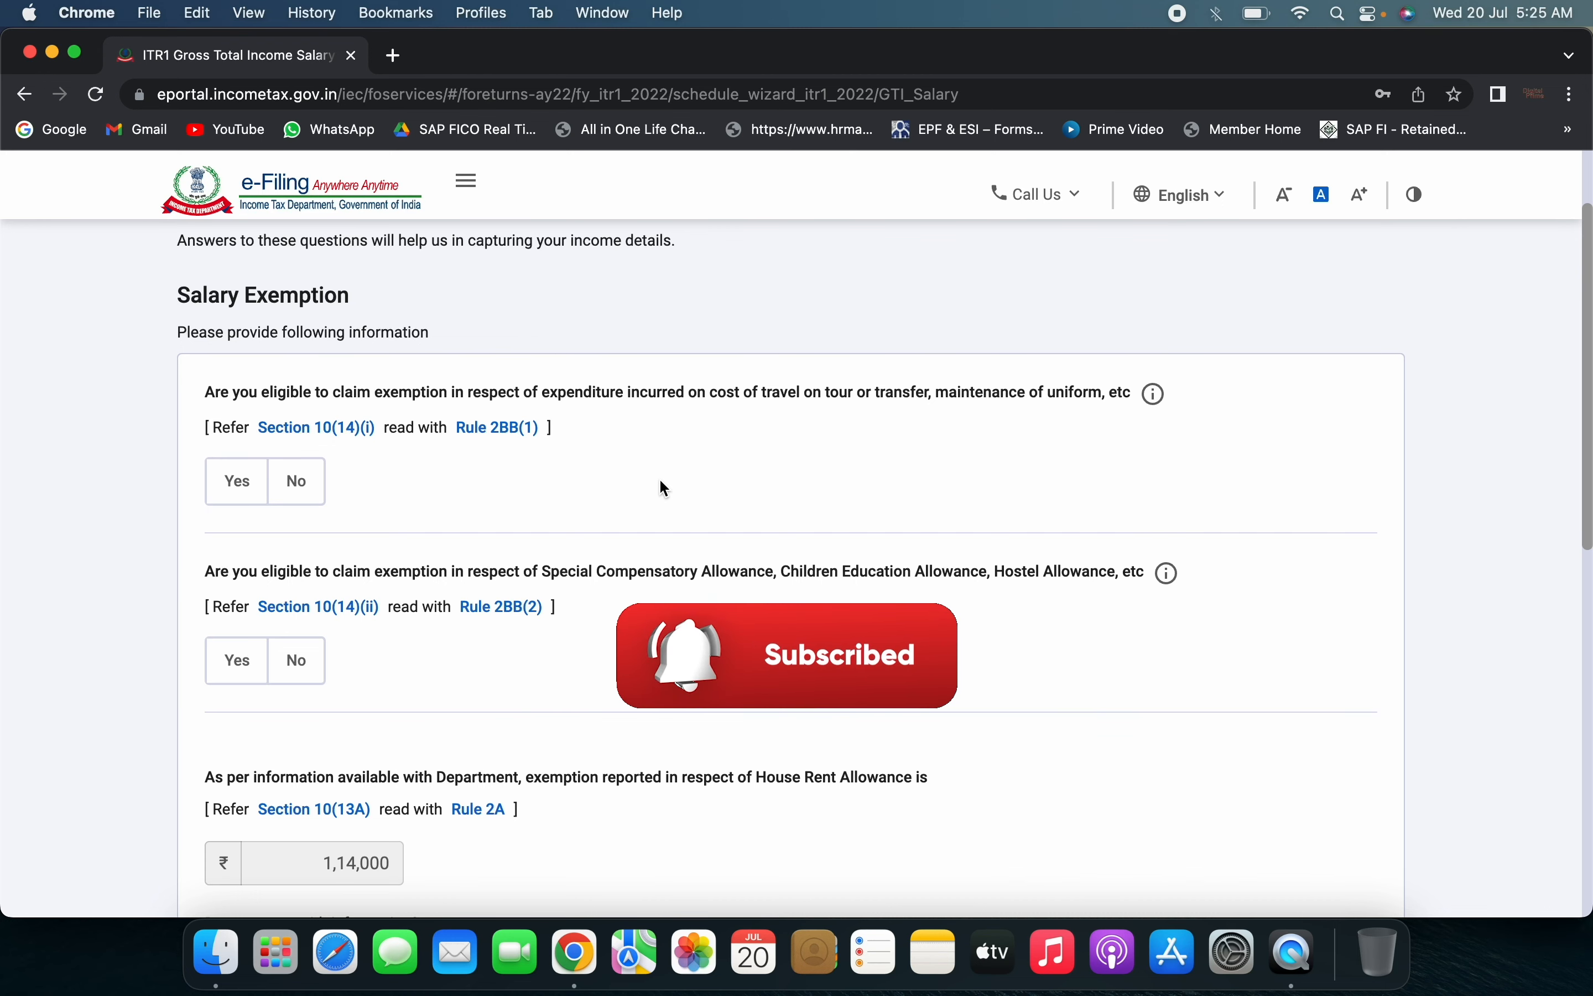
{"action": "scroll", "coordinate": [664, 488], "scroll_direction": "down", "scroll_amount": 2}
{"action": "scroll", "coordinate": [664, 488], "scroll_direction": "down", "scroll_amount": 4}
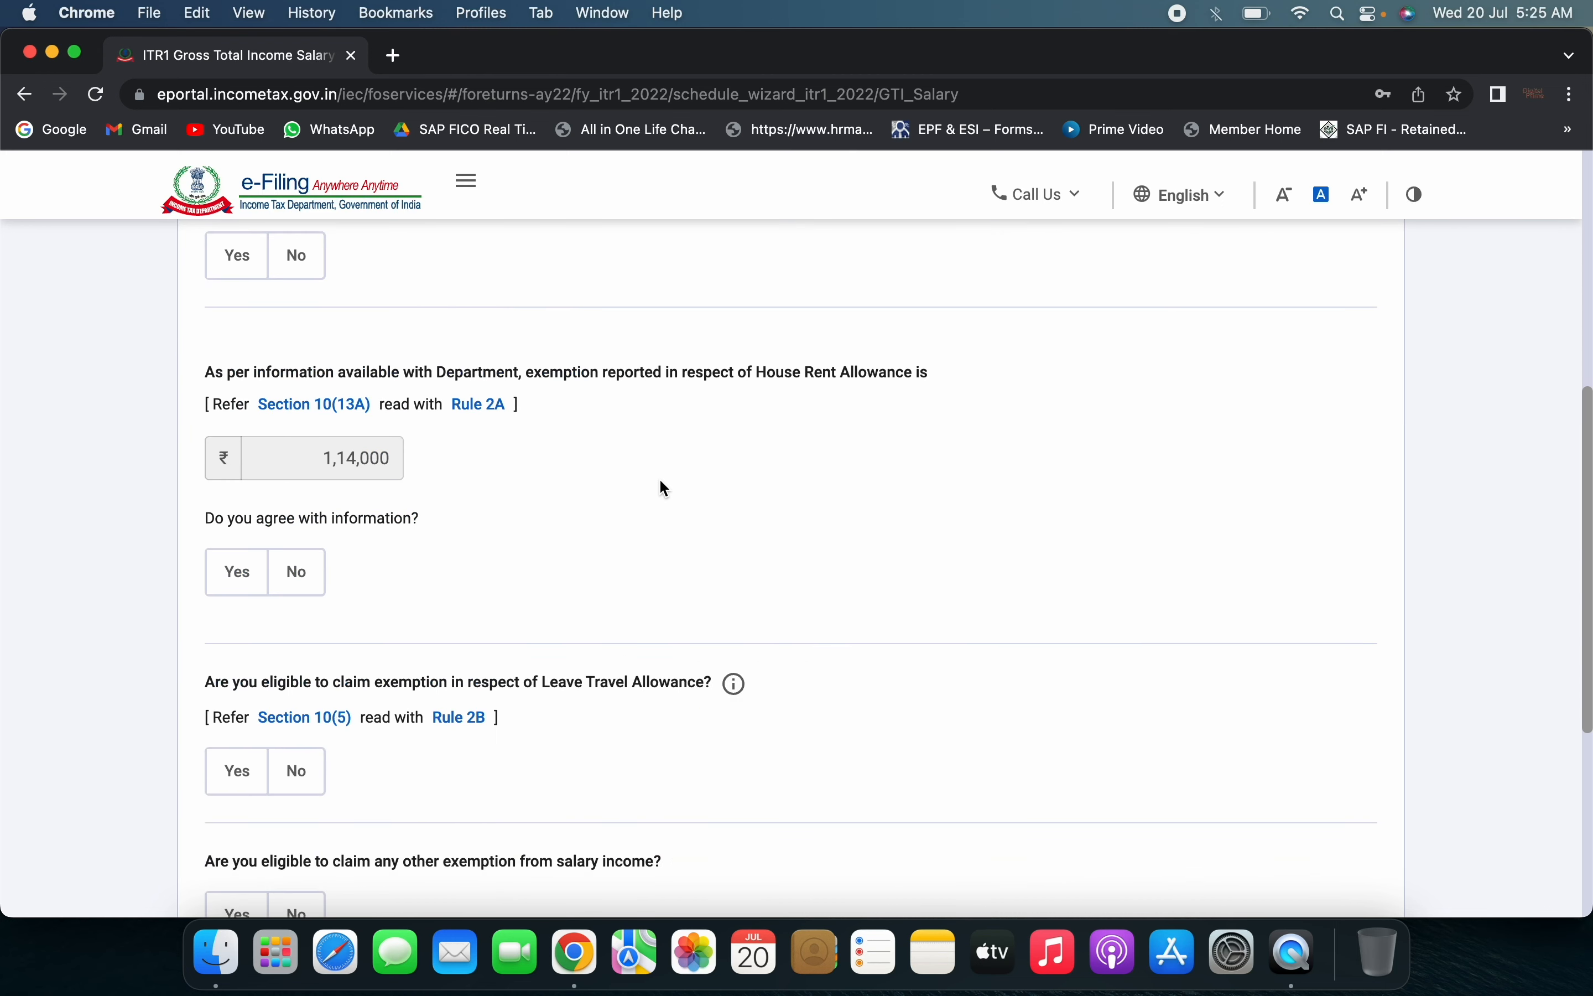
{"action": "scroll", "coordinate": [664, 488], "scroll_direction": "down", "scroll_amount": 5}
{"action": "scroll", "coordinate": [659, 478], "scroll_direction": "down", "scroll_amount": 1}
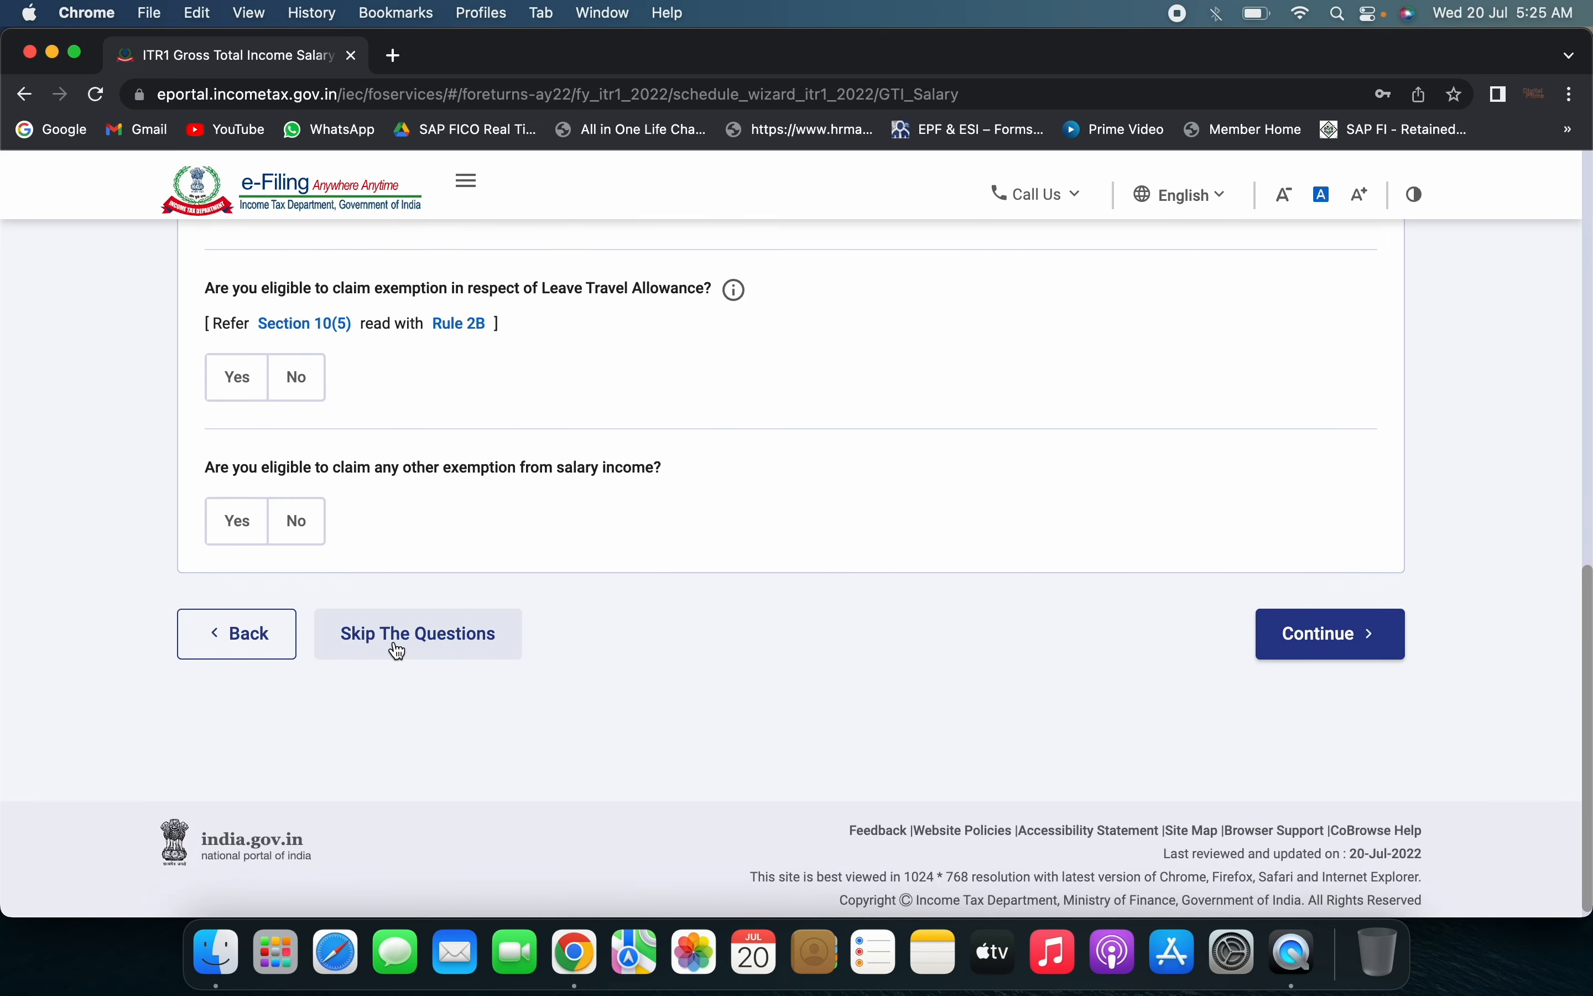
{"action": "scroll", "coordinate": [691, 540], "scroll_direction": "up", "scroll_amount": 8}
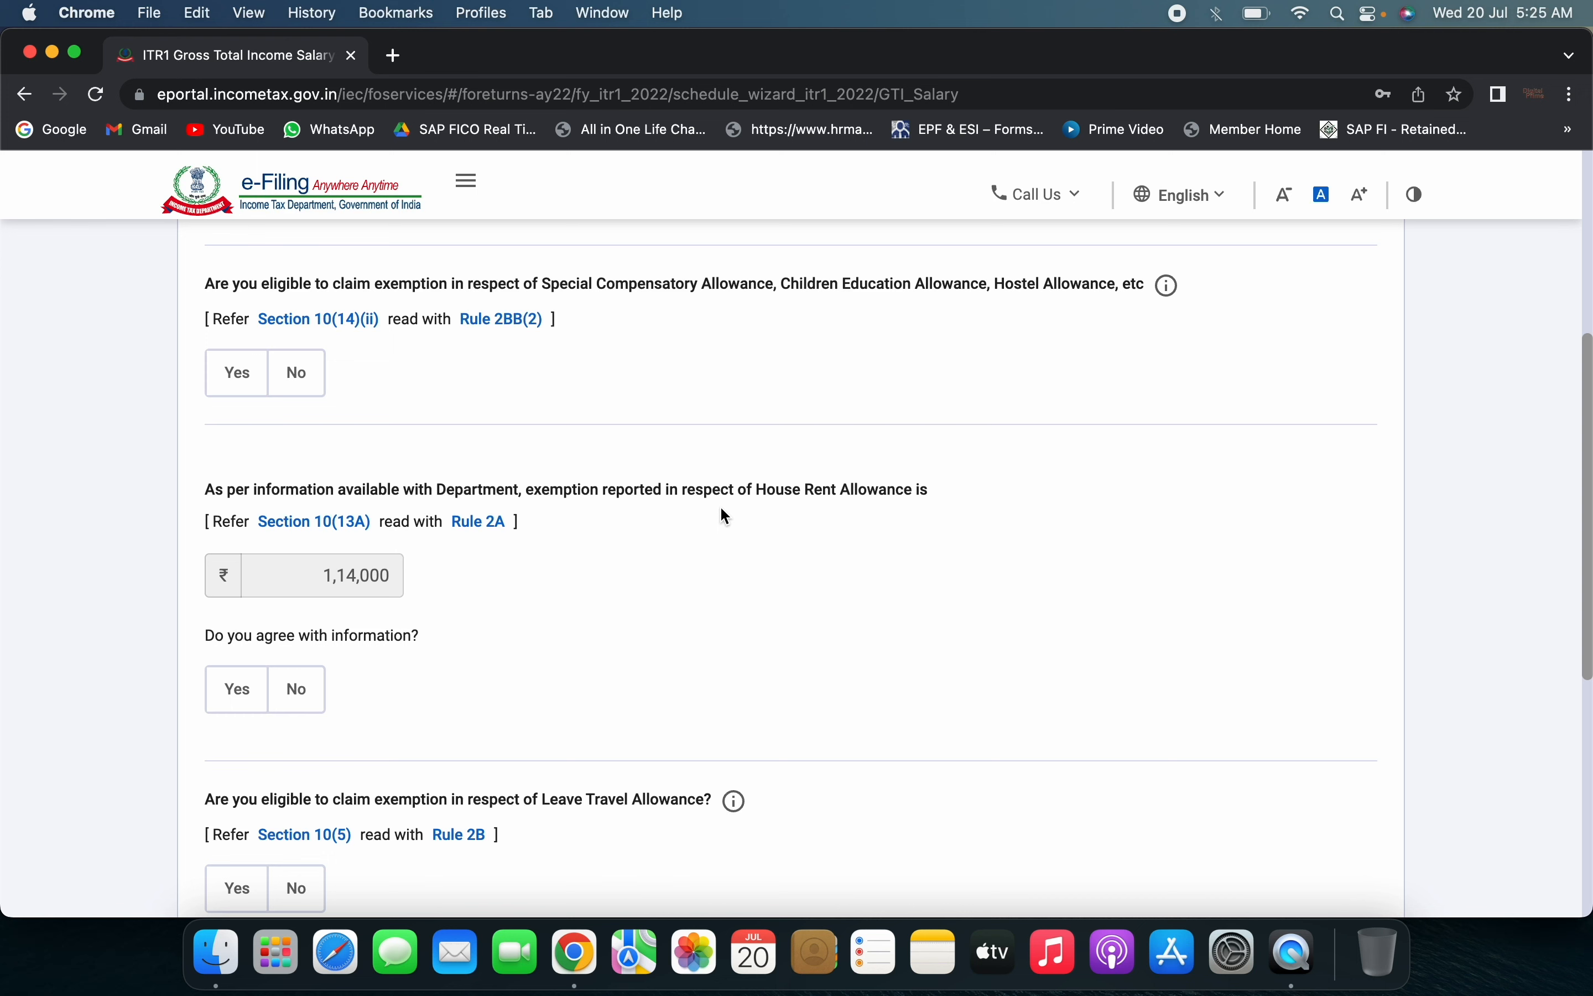
Try both answers on agreeing with the reported House Rent Allowance exemption, and settle on Yes
{"action": "left_click", "coordinate": [258, 707]}
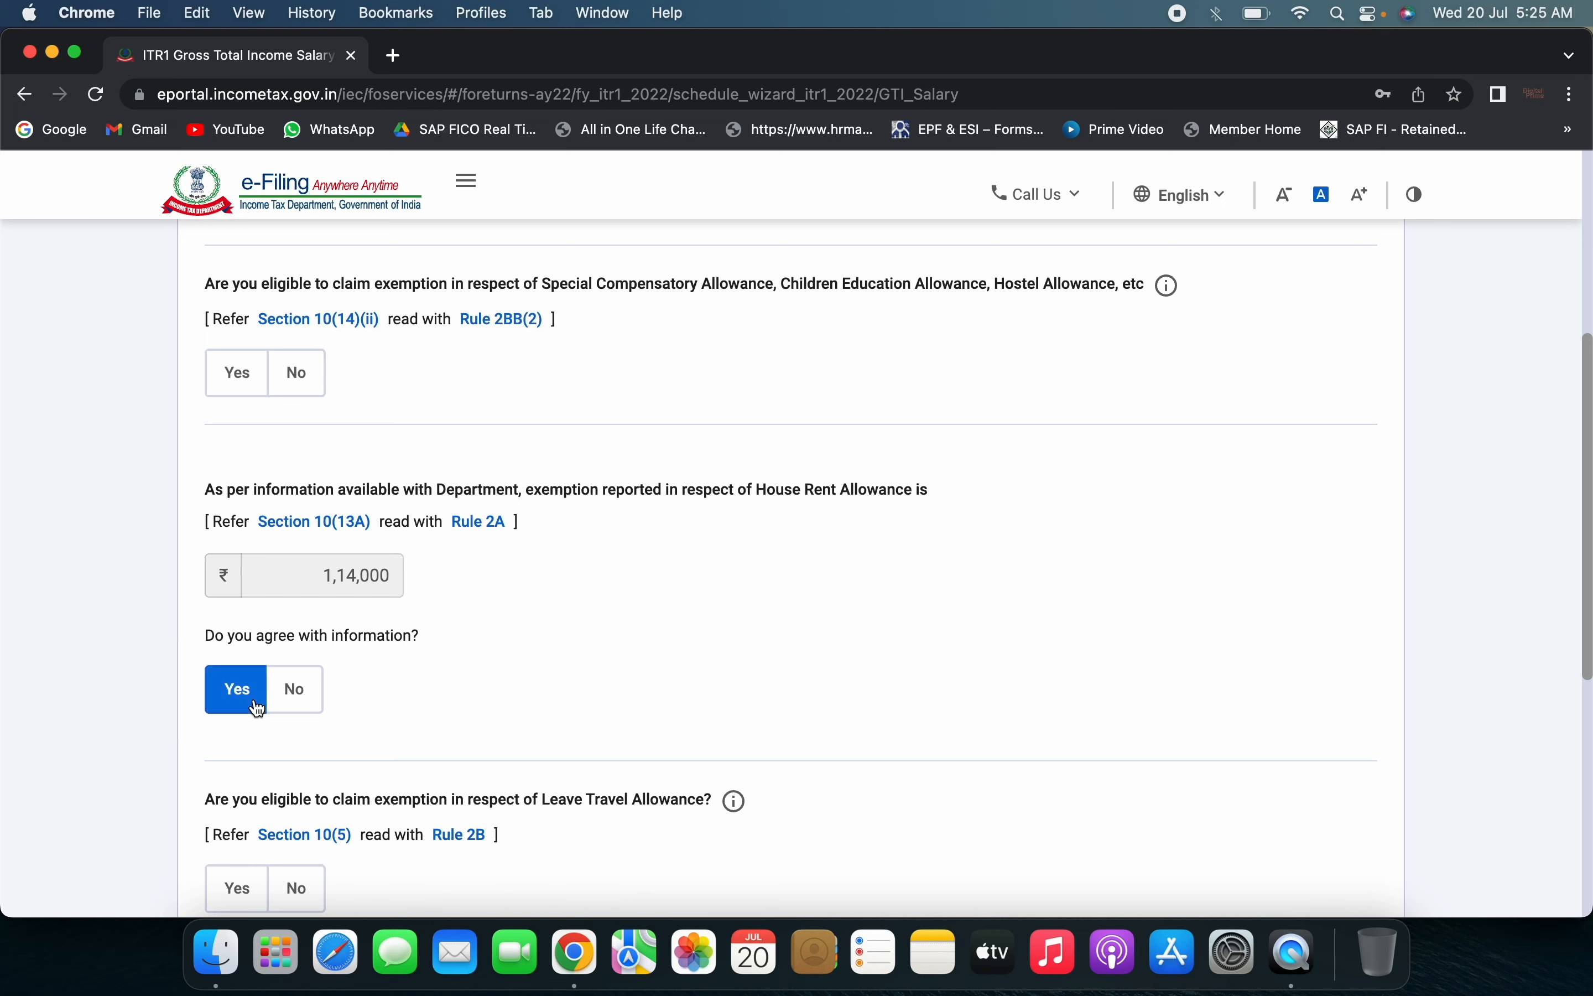
{"action": "left_click", "coordinate": [299, 691]}
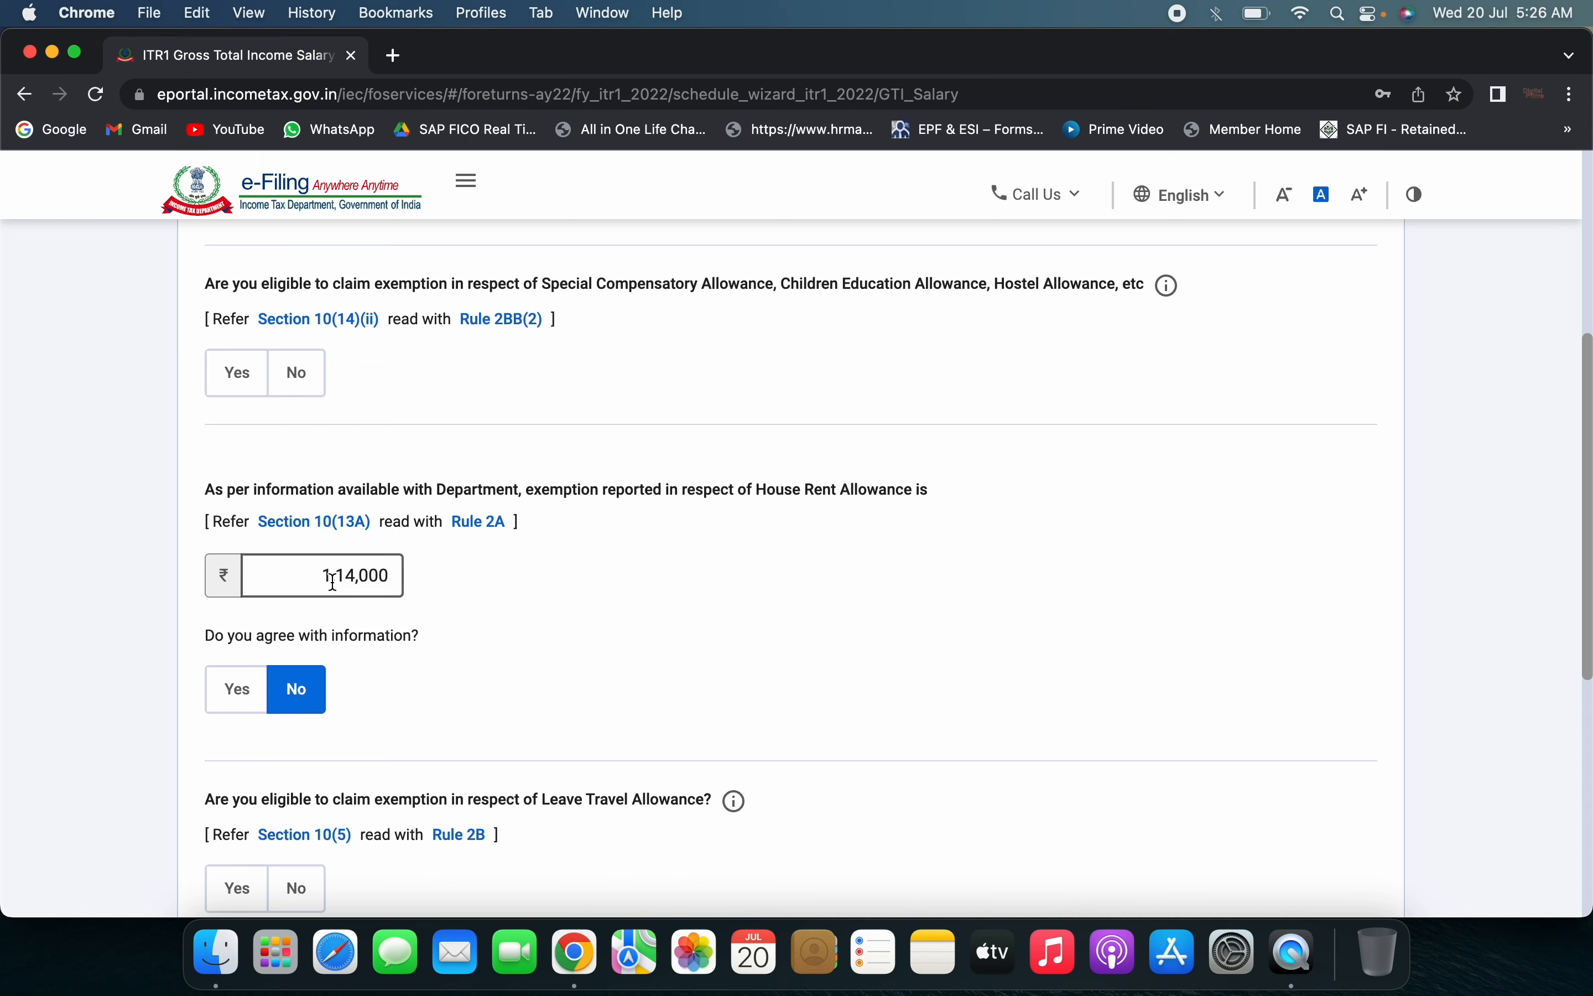
{"action": "left_click", "coordinate": [239, 691]}
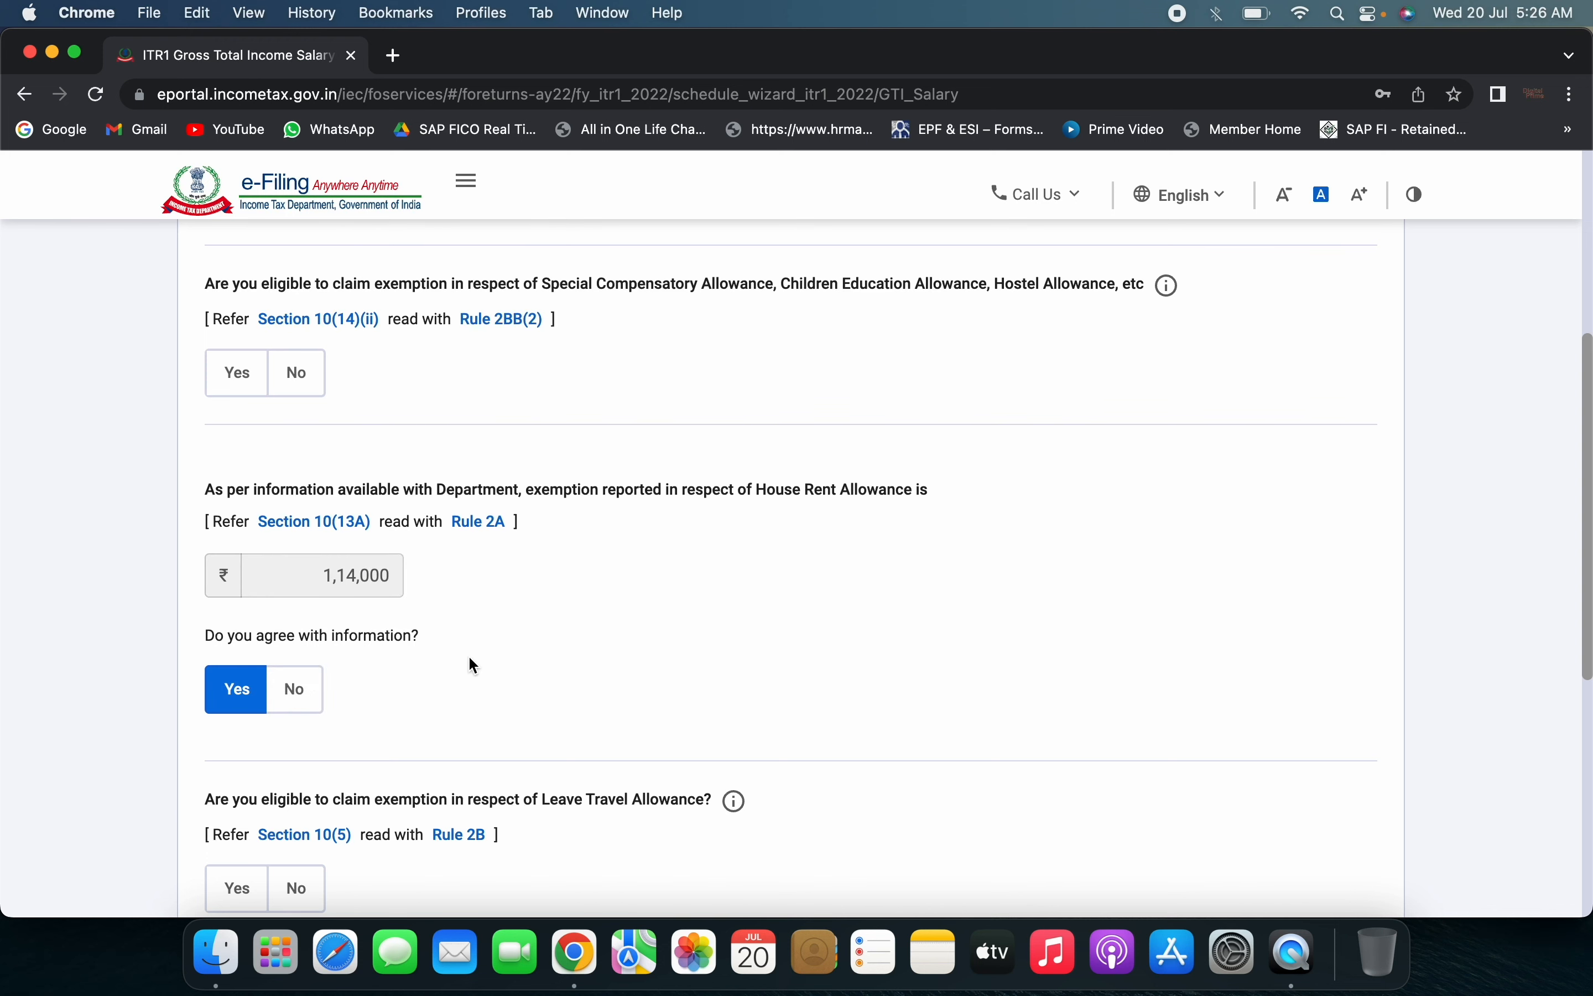
Skip the remaining salary exemption questions and confirm skipping them
{"action": "scroll", "coordinate": [469, 658], "scroll_direction": "down", "scroll_amount": 1}
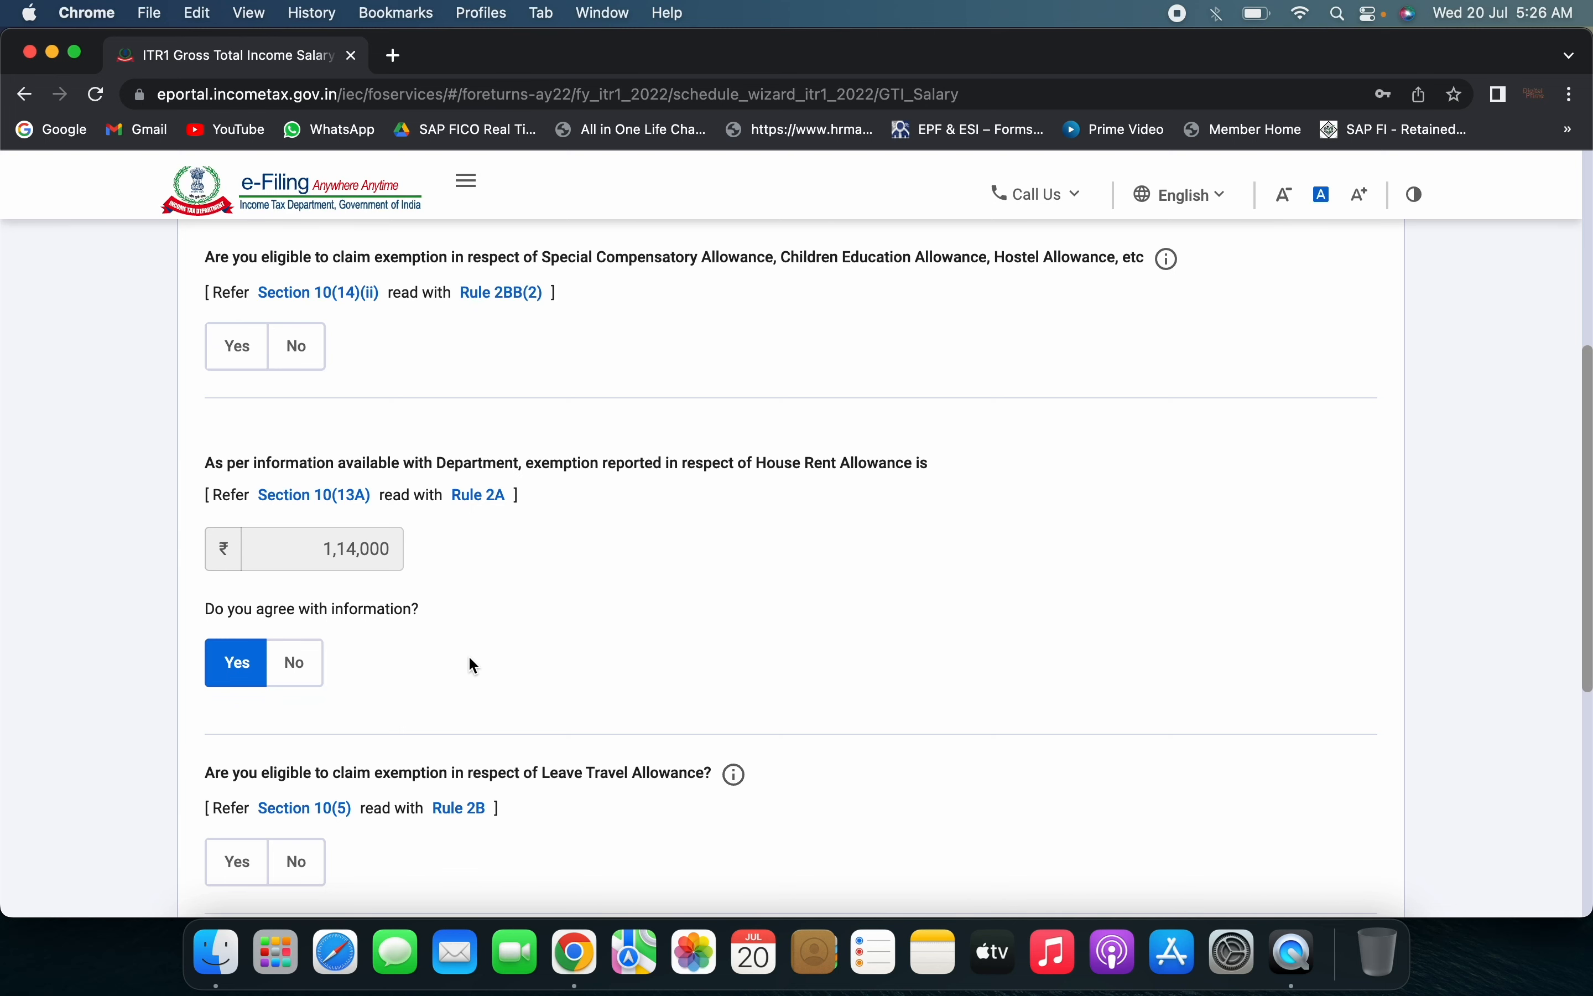
{"action": "scroll", "coordinate": [470, 657], "scroll_direction": "down", "scroll_amount": 6}
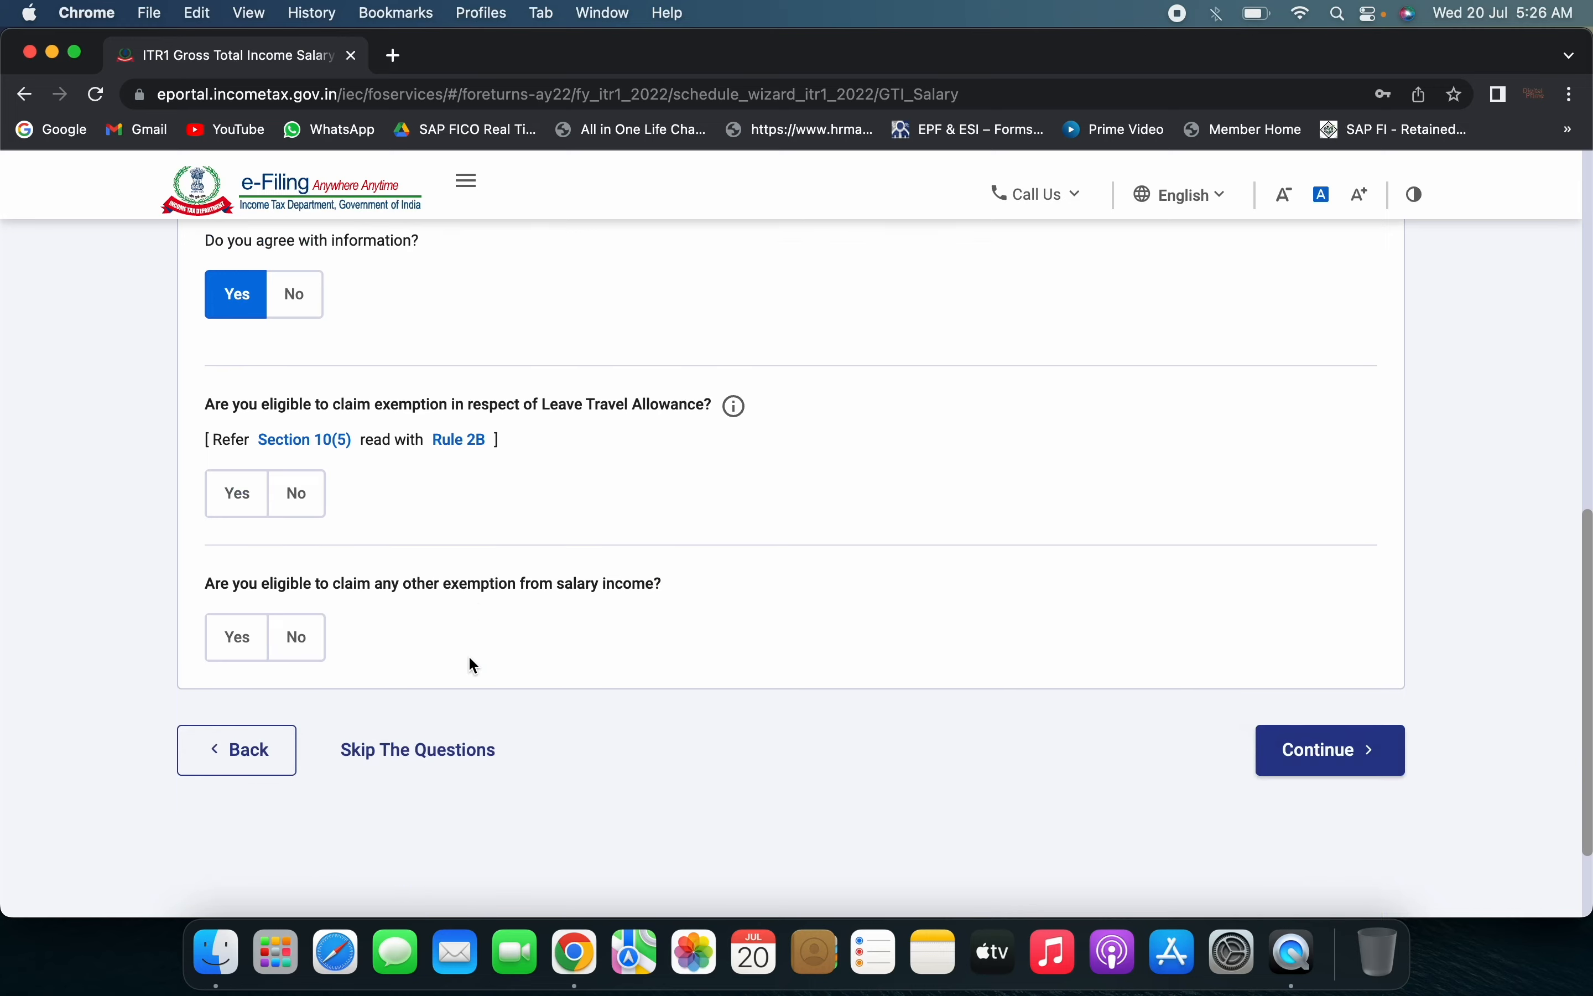
{"action": "left_click", "coordinate": [411, 750]}
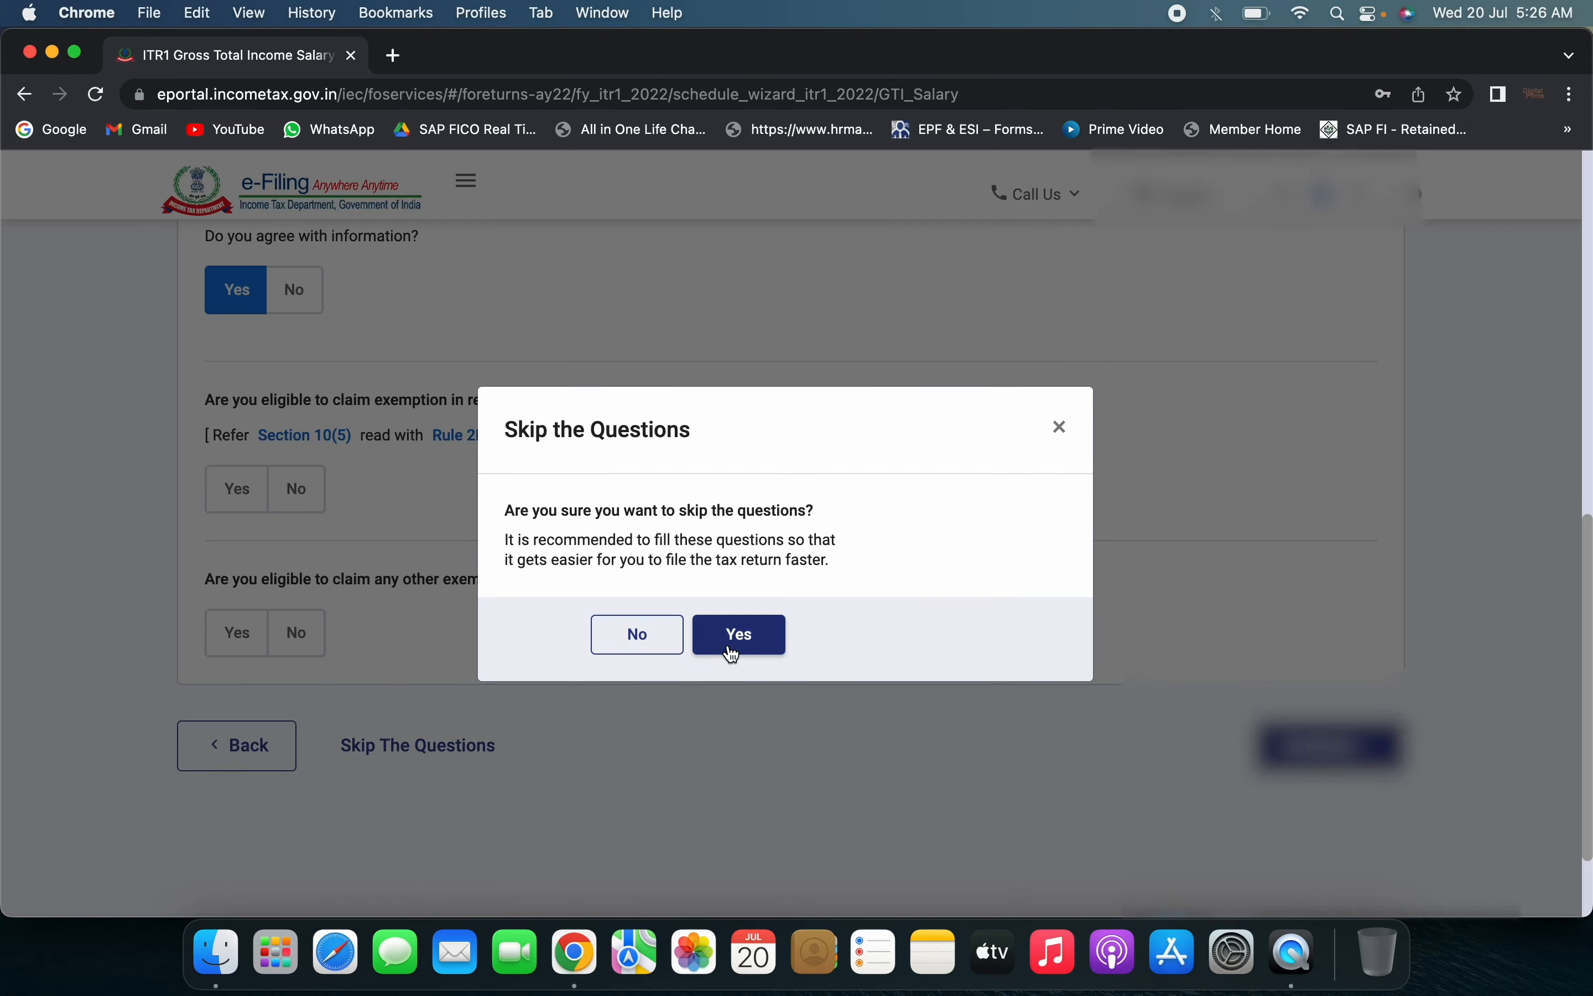
{"action": "left_click", "coordinate": [728, 640]}
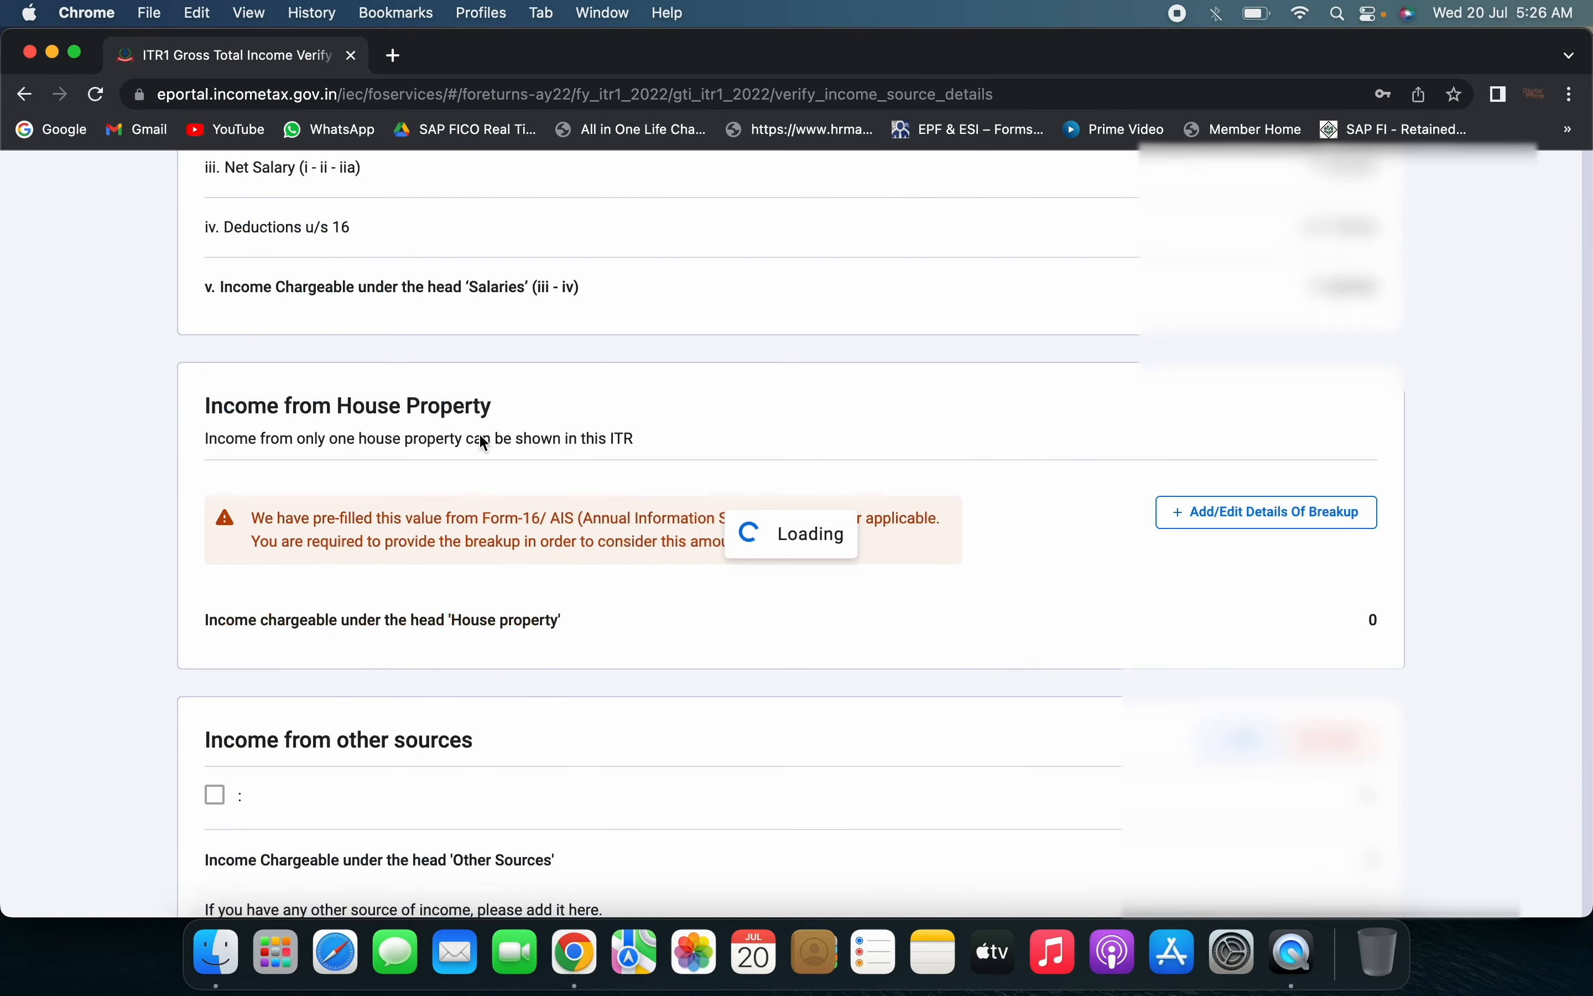
Examine the salary, house property, other sources, gross total and exempt income entries in the income source details
{"action": "scroll", "coordinate": [742, 728], "scroll_direction": "down", "scroll_amount": 5}
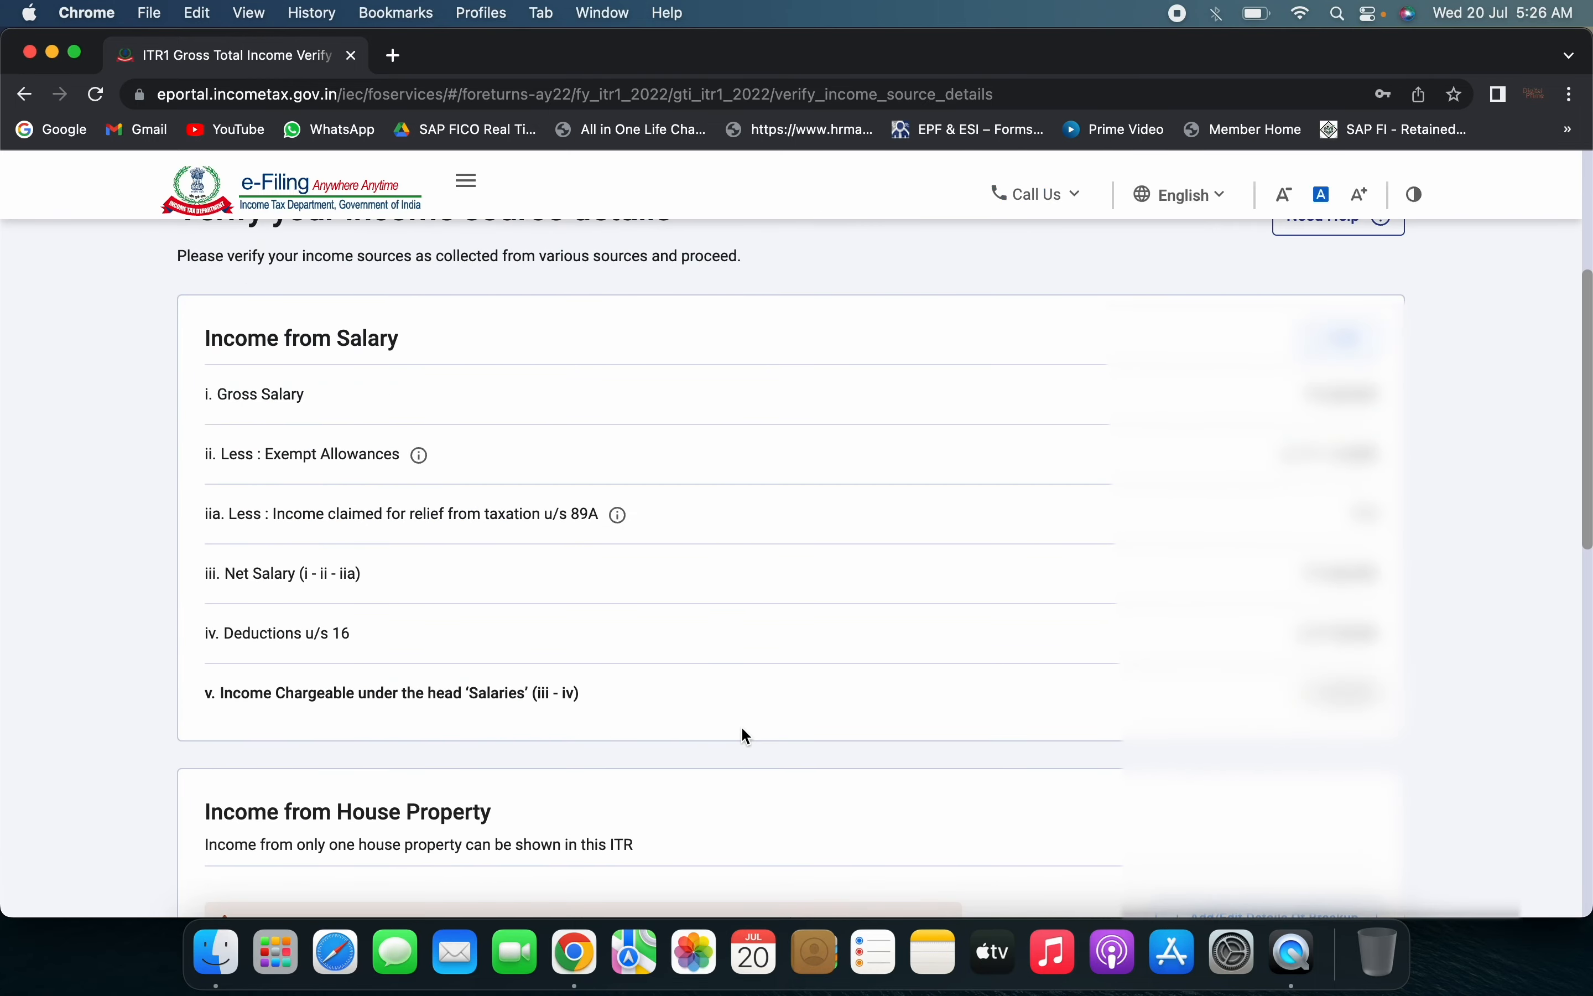
{"action": "scroll", "coordinate": [742, 728], "scroll_direction": "up", "scroll_amount": 1}
{"action": "scroll", "coordinate": [746, 737], "scroll_direction": "down", "scroll_amount": 1}
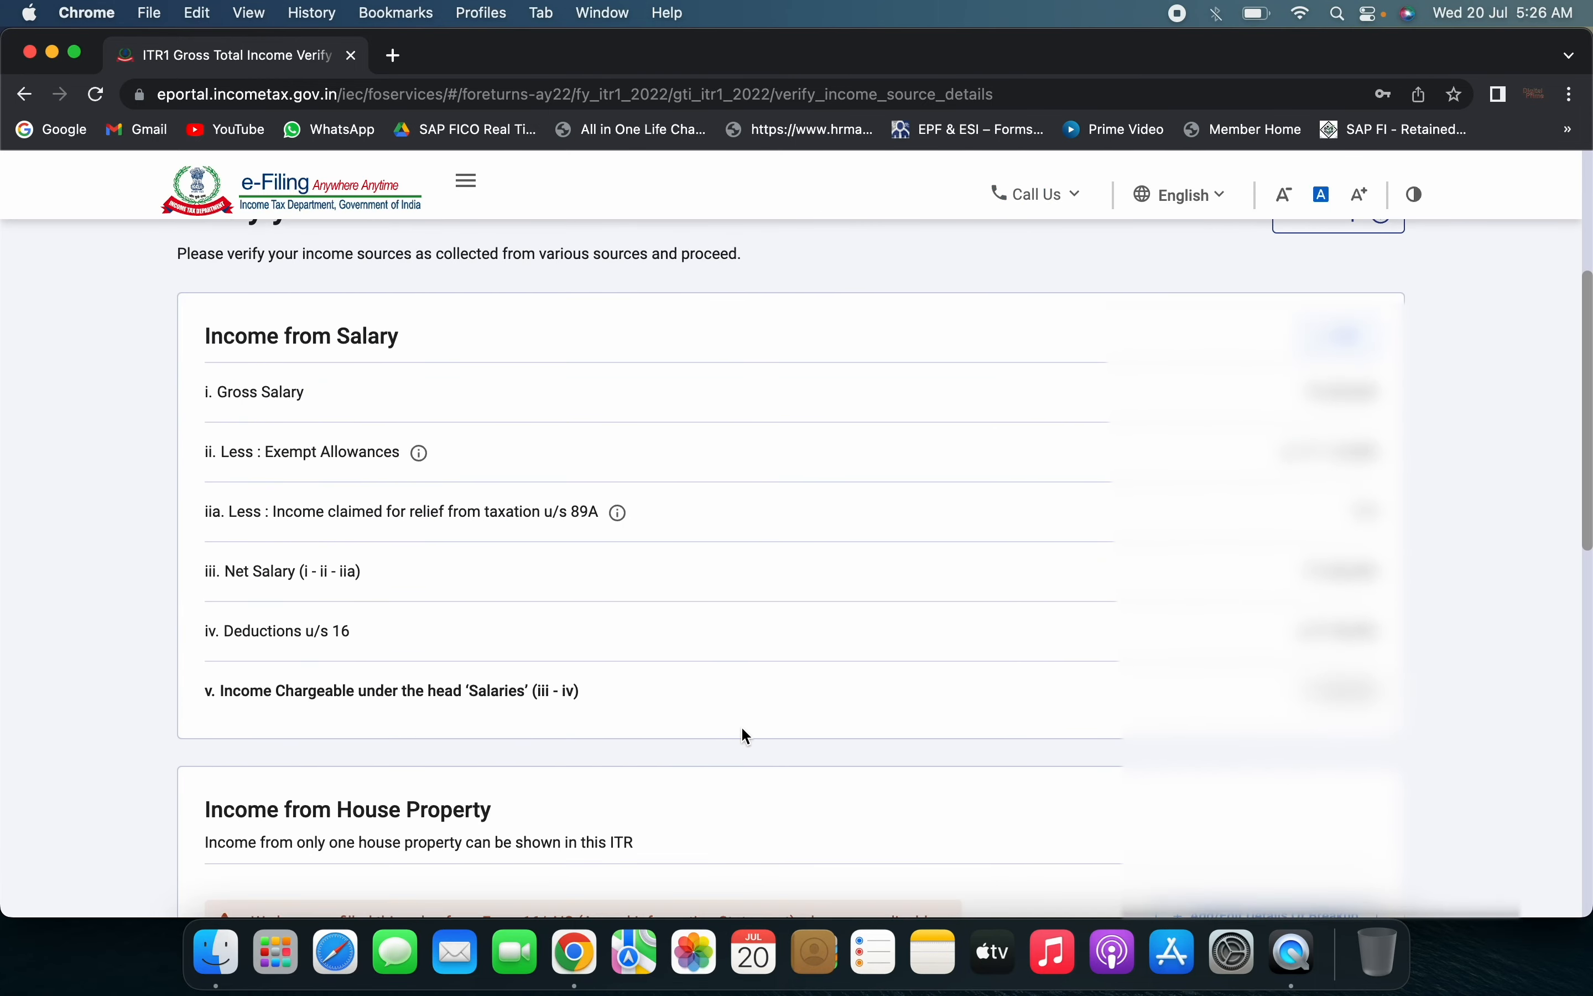
{"action": "scroll", "coordinate": [742, 728], "scroll_direction": "down", "scroll_amount": 6}
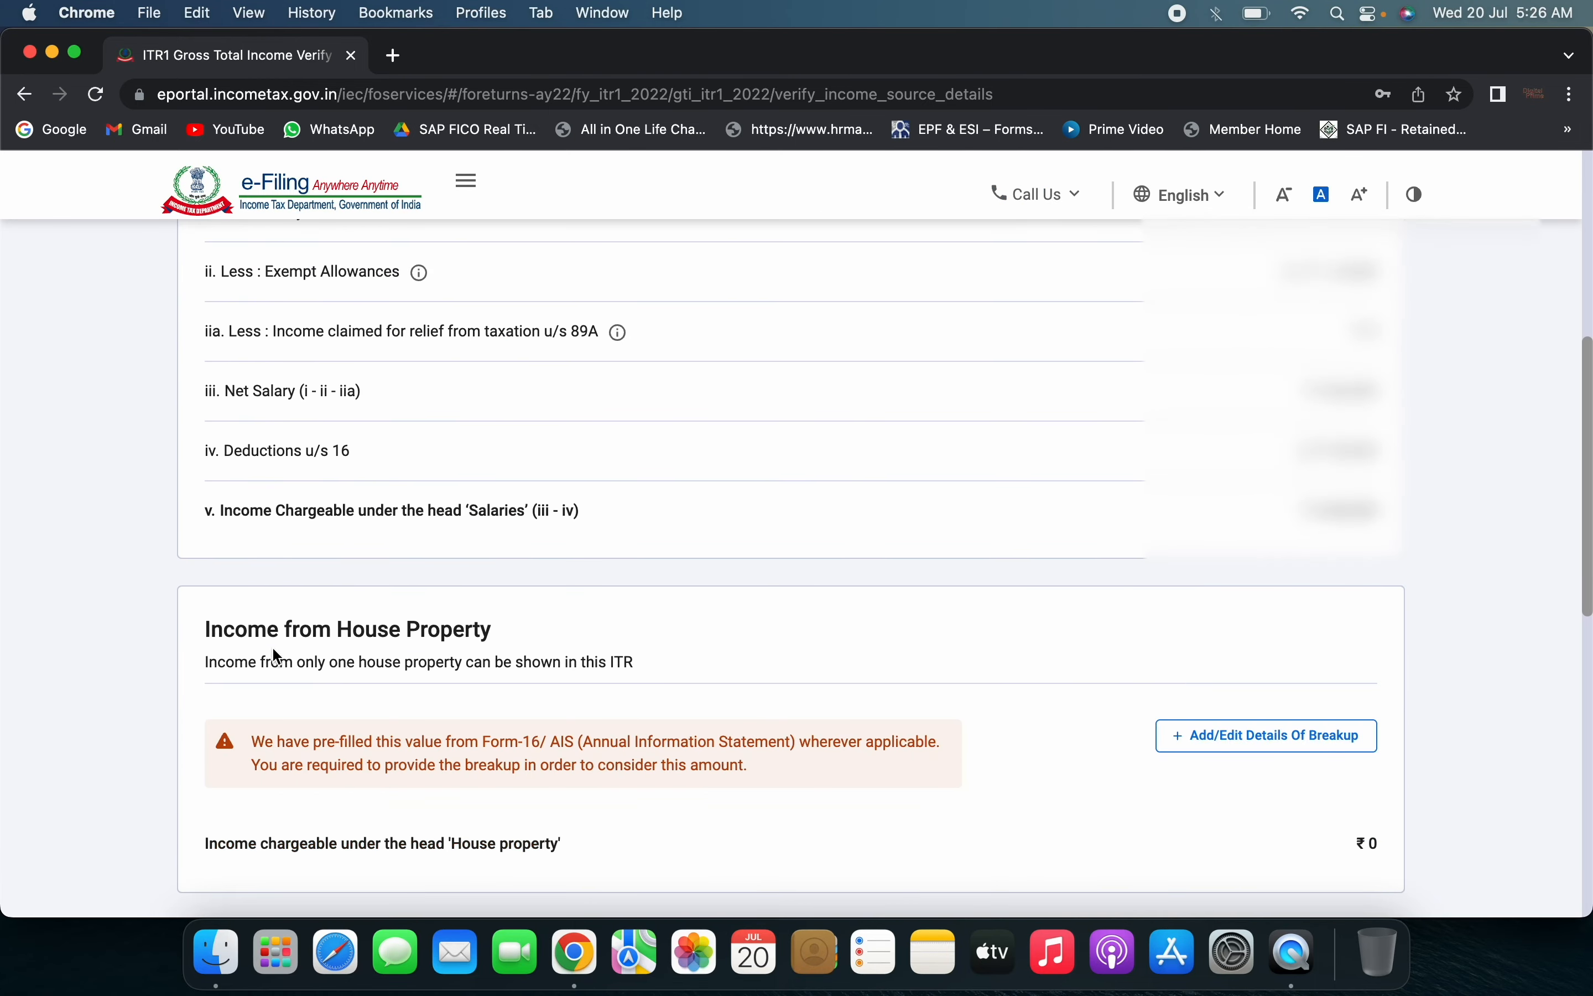
{"action": "scroll", "coordinate": [629, 769], "scroll_direction": "down", "scroll_amount": 12}
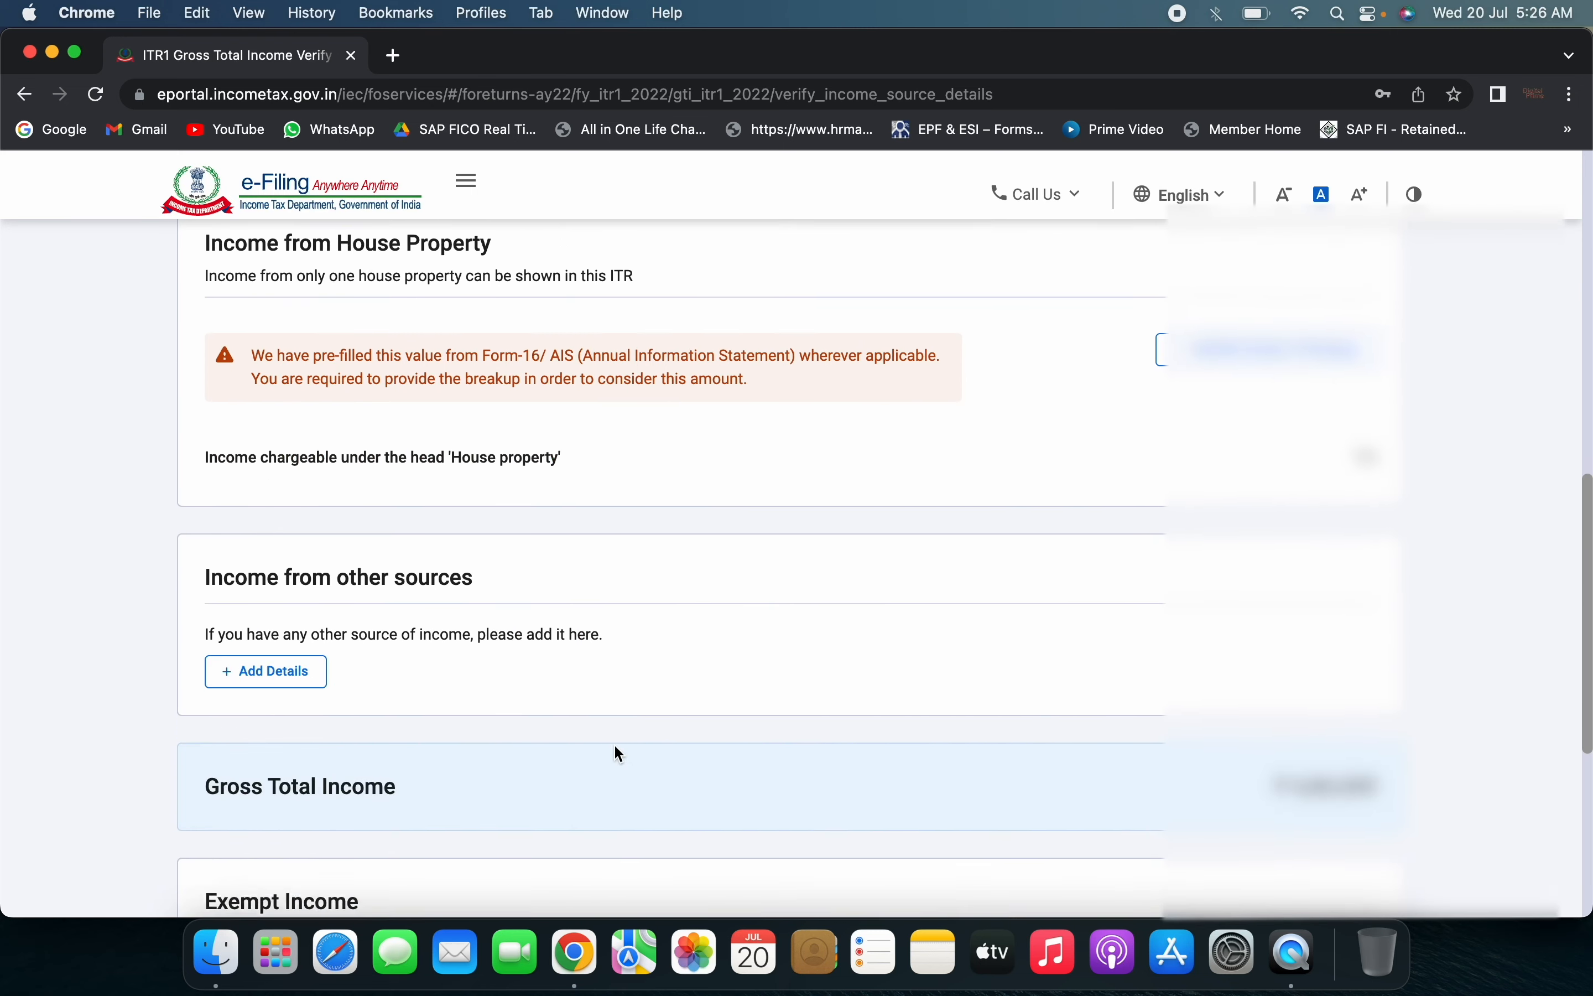
{"action": "scroll", "coordinate": [613, 744], "scroll_direction": "down", "scroll_amount": 3}
{"action": "scroll", "coordinate": [800, 604], "scroll_direction": "down", "scroll_amount": 1}
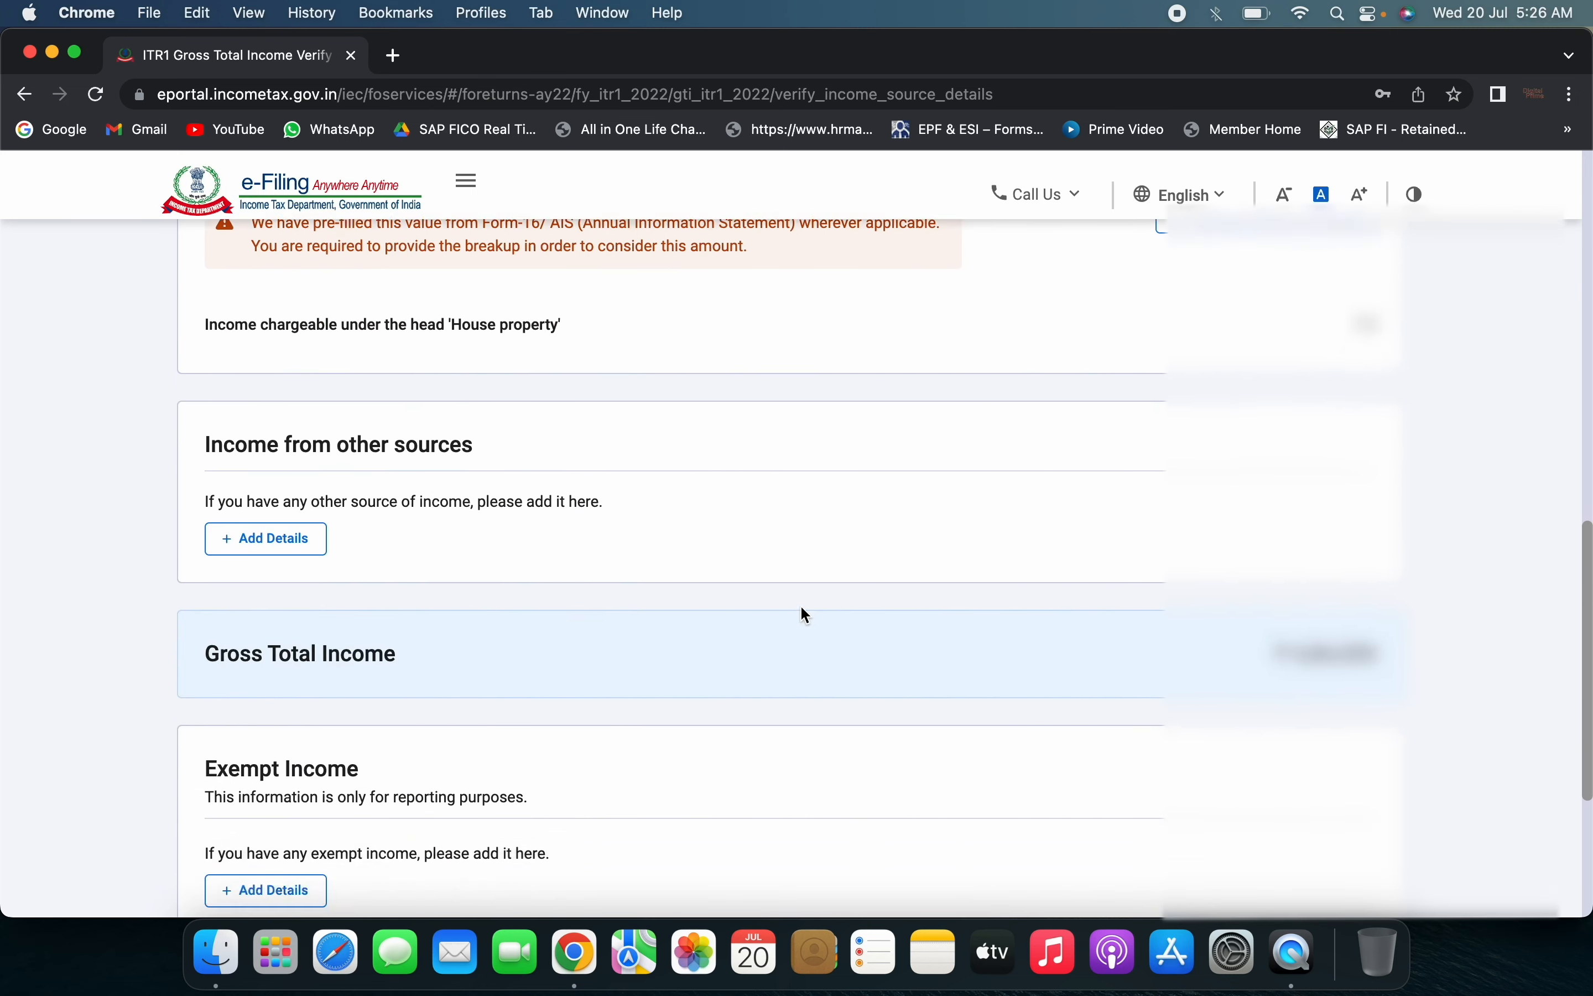
{"action": "scroll", "coordinate": [802, 608], "scroll_direction": "up", "scroll_amount": 20}
{"action": "scroll", "coordinate": [802, 607], "scroll_direction": "down", "scroll_amount": 10}
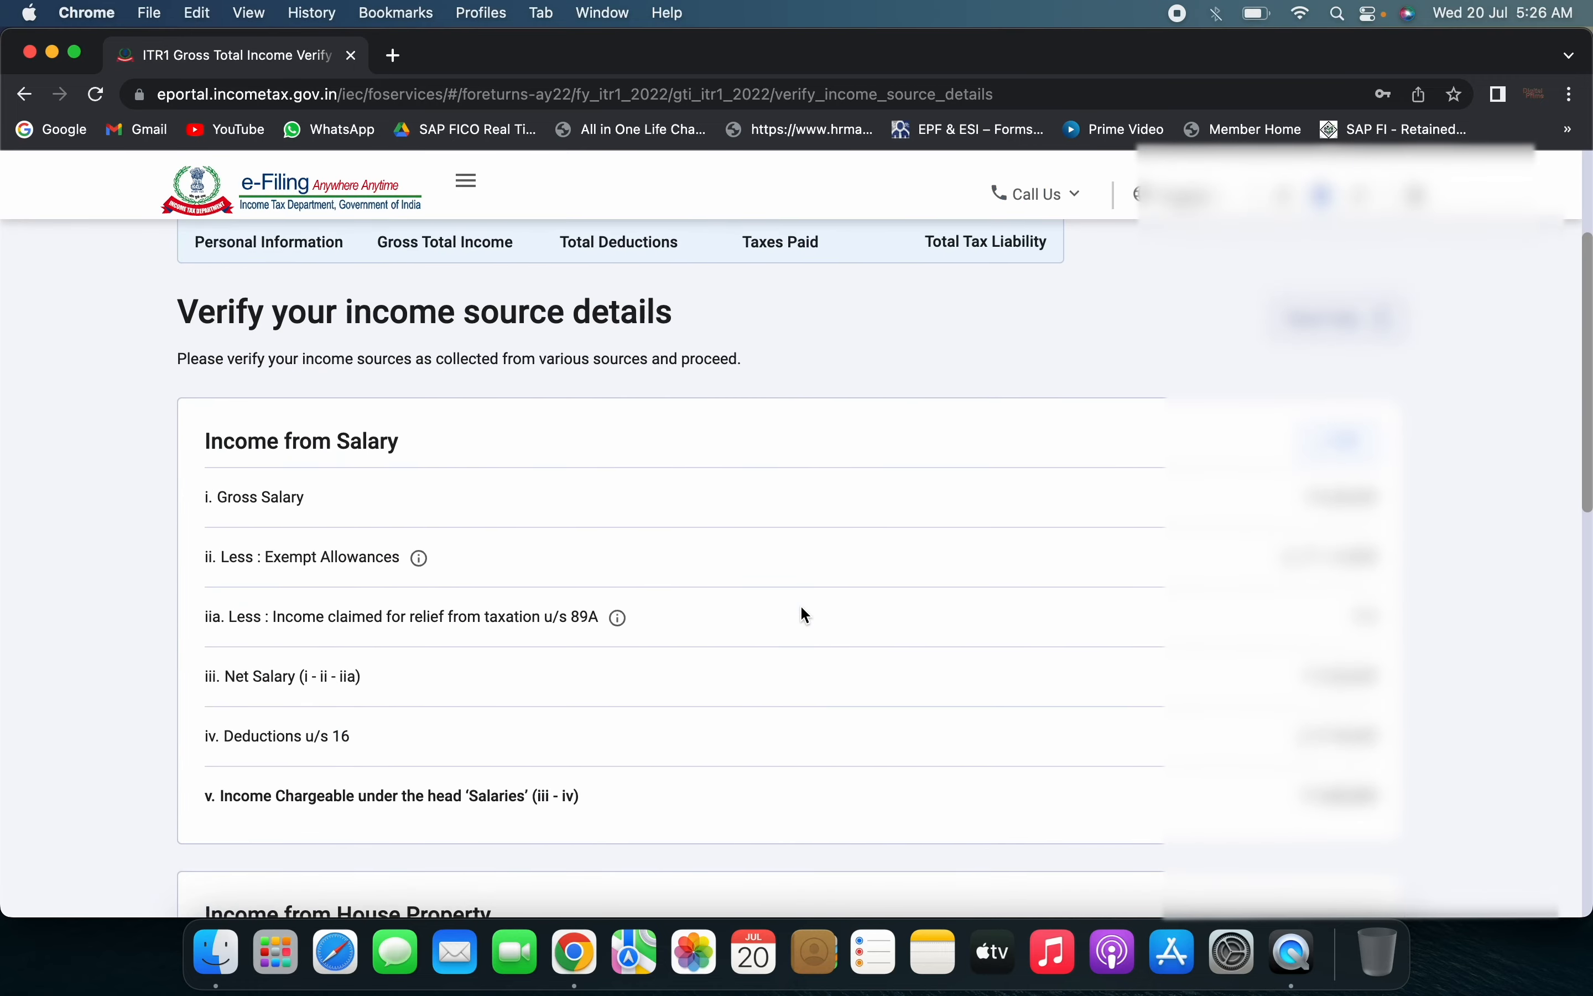
Open Income from Salary for editing and review the gross salary components and the Sec 10(13A) exempt allowance
{"action": "scroll", "coordinate": [800, 604], "scroll_direction": "down", "scroll_amount": 1}
{"action": "left_click", "coordinate": [1337, 437]}
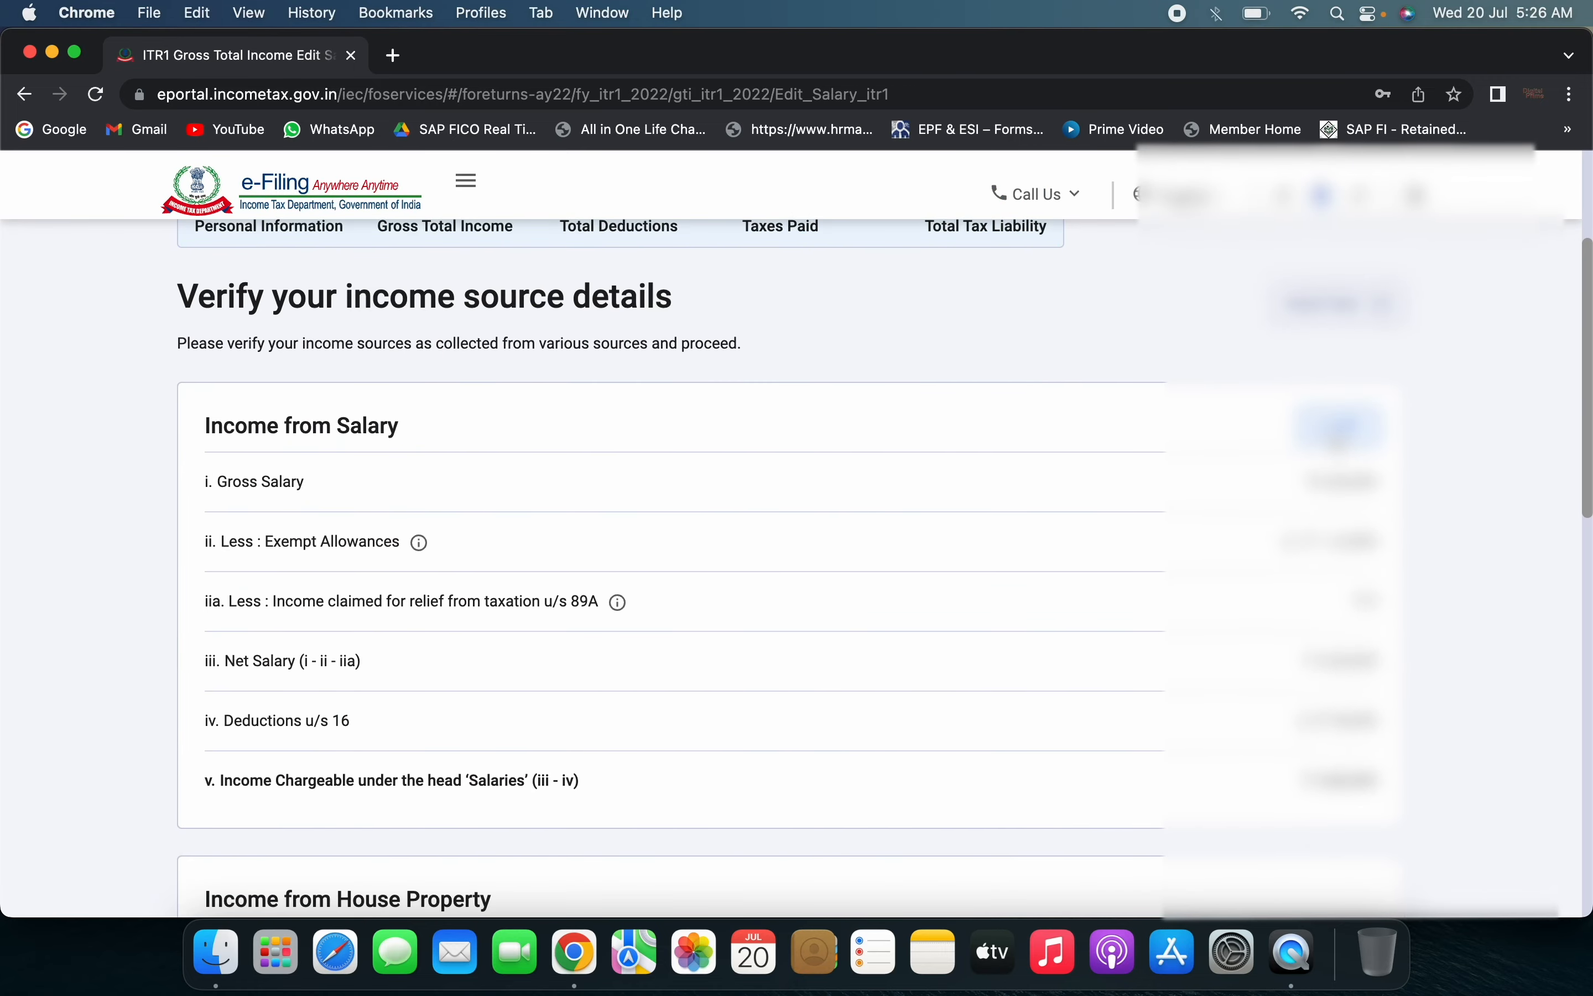
{"action": "scroll", "coordinate": [976, 667], "scroll_direction": "down", "scroll_amount": 20}
{"action": "scroll", "coordinate": [975, 666], "scroll_direction": "up", "scroll_amount": 5}
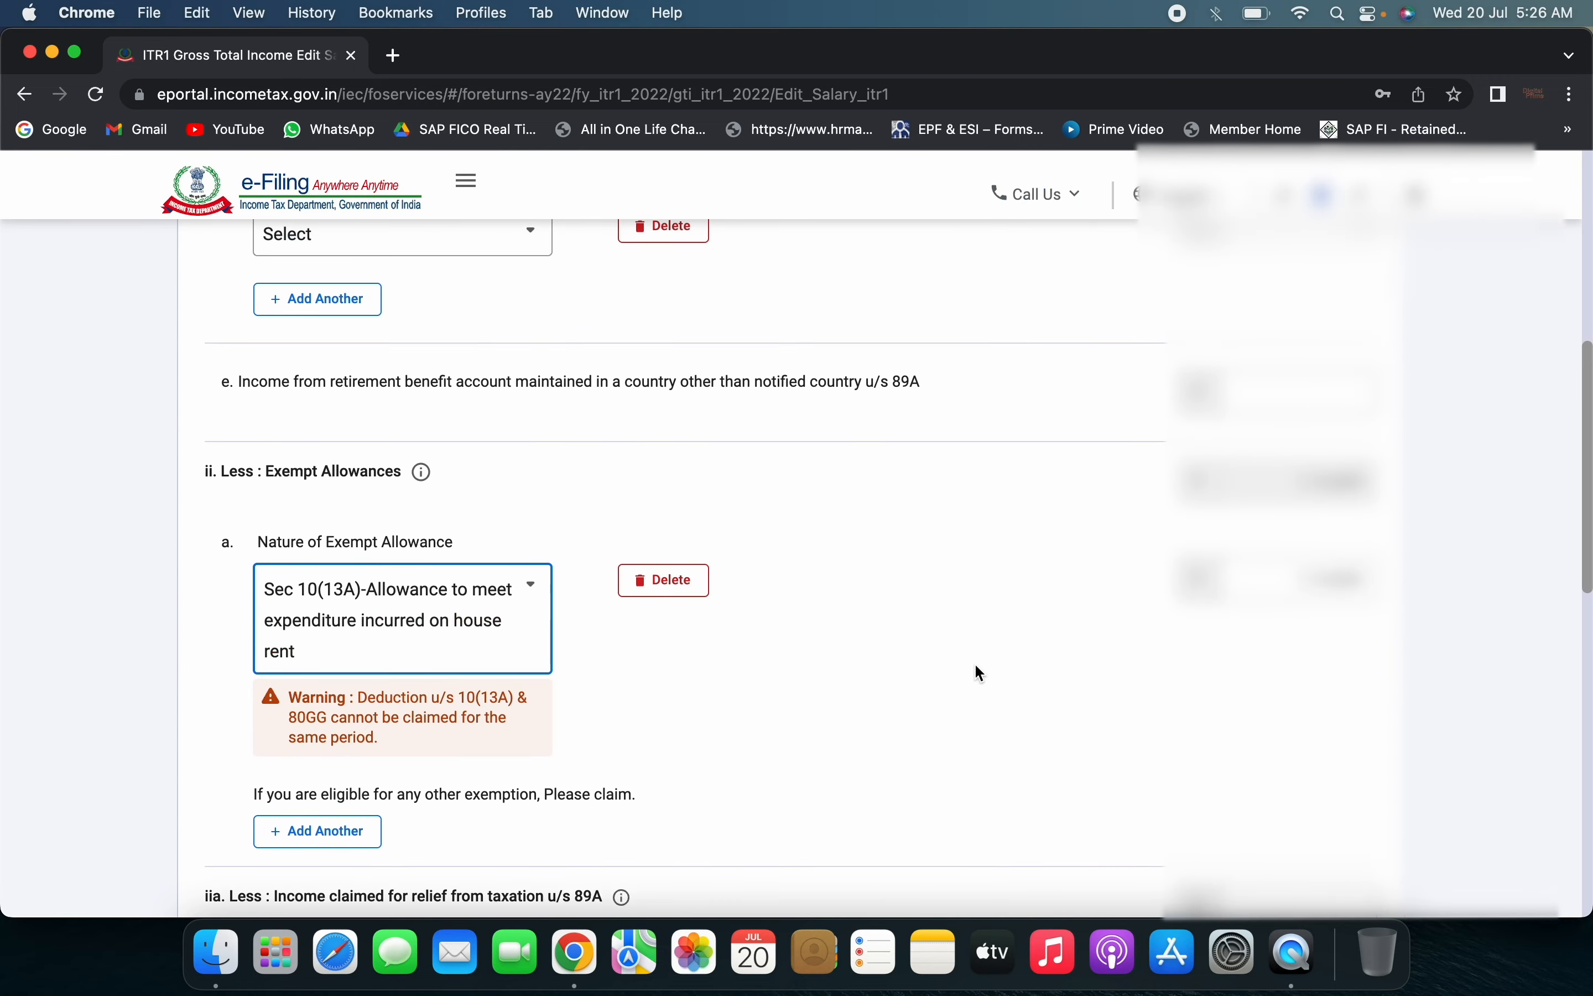
{"action": "scroll", "coordinate": [974, 663], "scroll_direction": "up", "scroll_amount": 15}
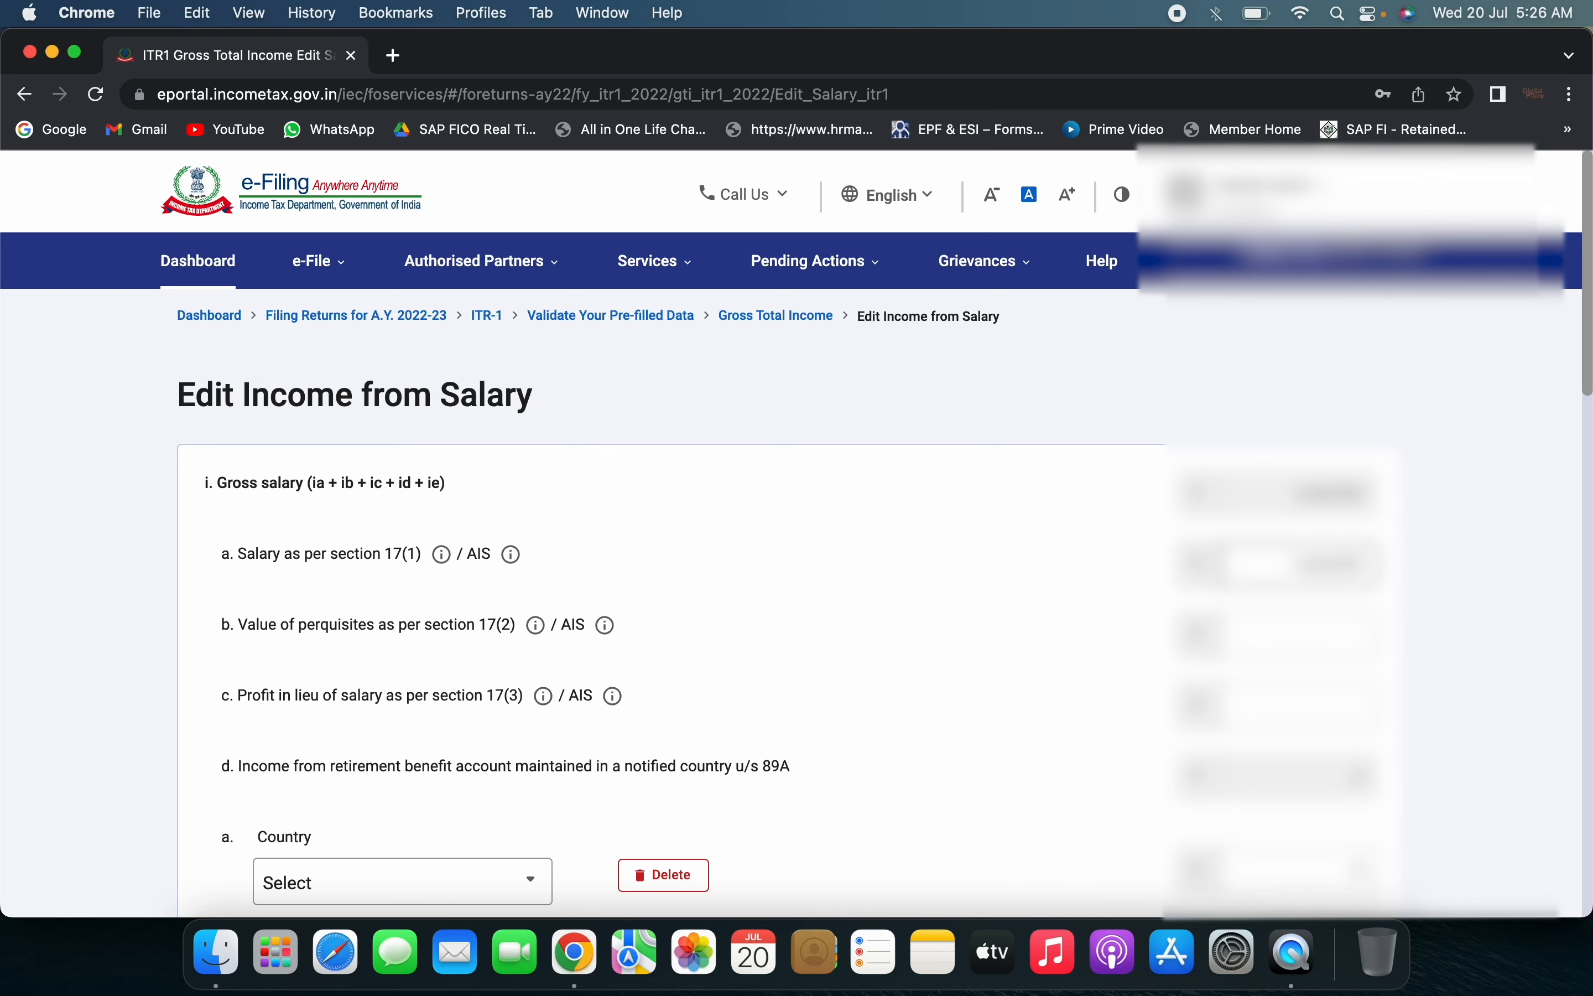
{"action": "scroll", "coordinate": [861, 603], "scroll_direction": "down", "scroll_amount": 13}
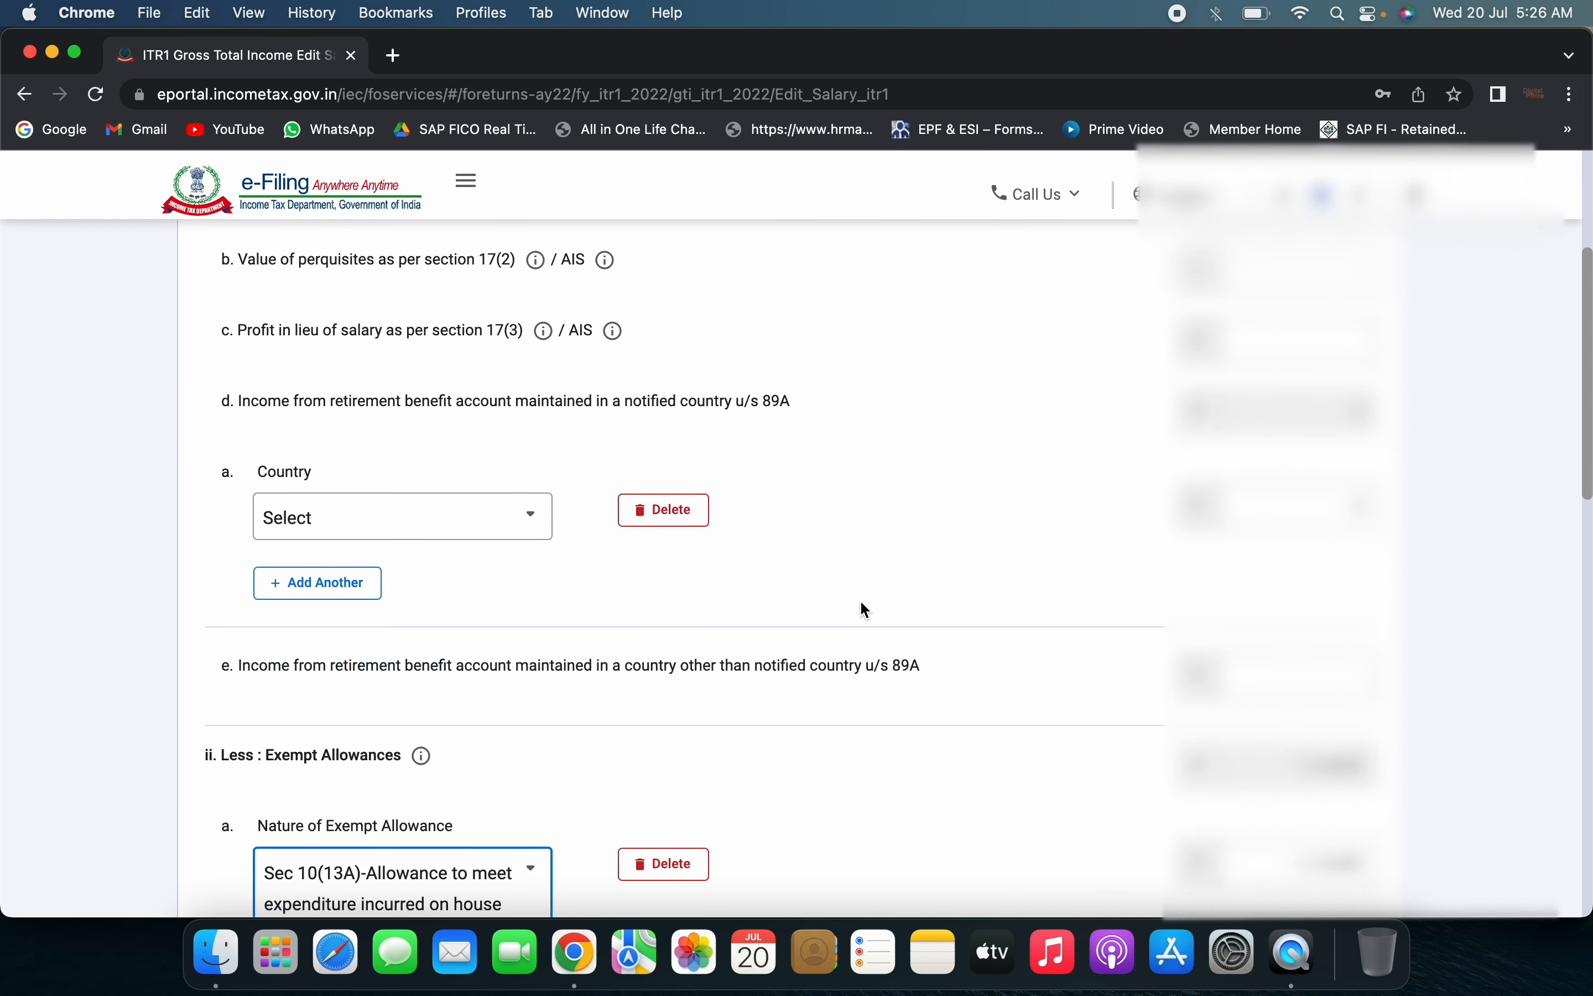
{"action": "scroll", "coordinate": [863, 603], "scroll_direction": "down", "scroll_amount": 2}
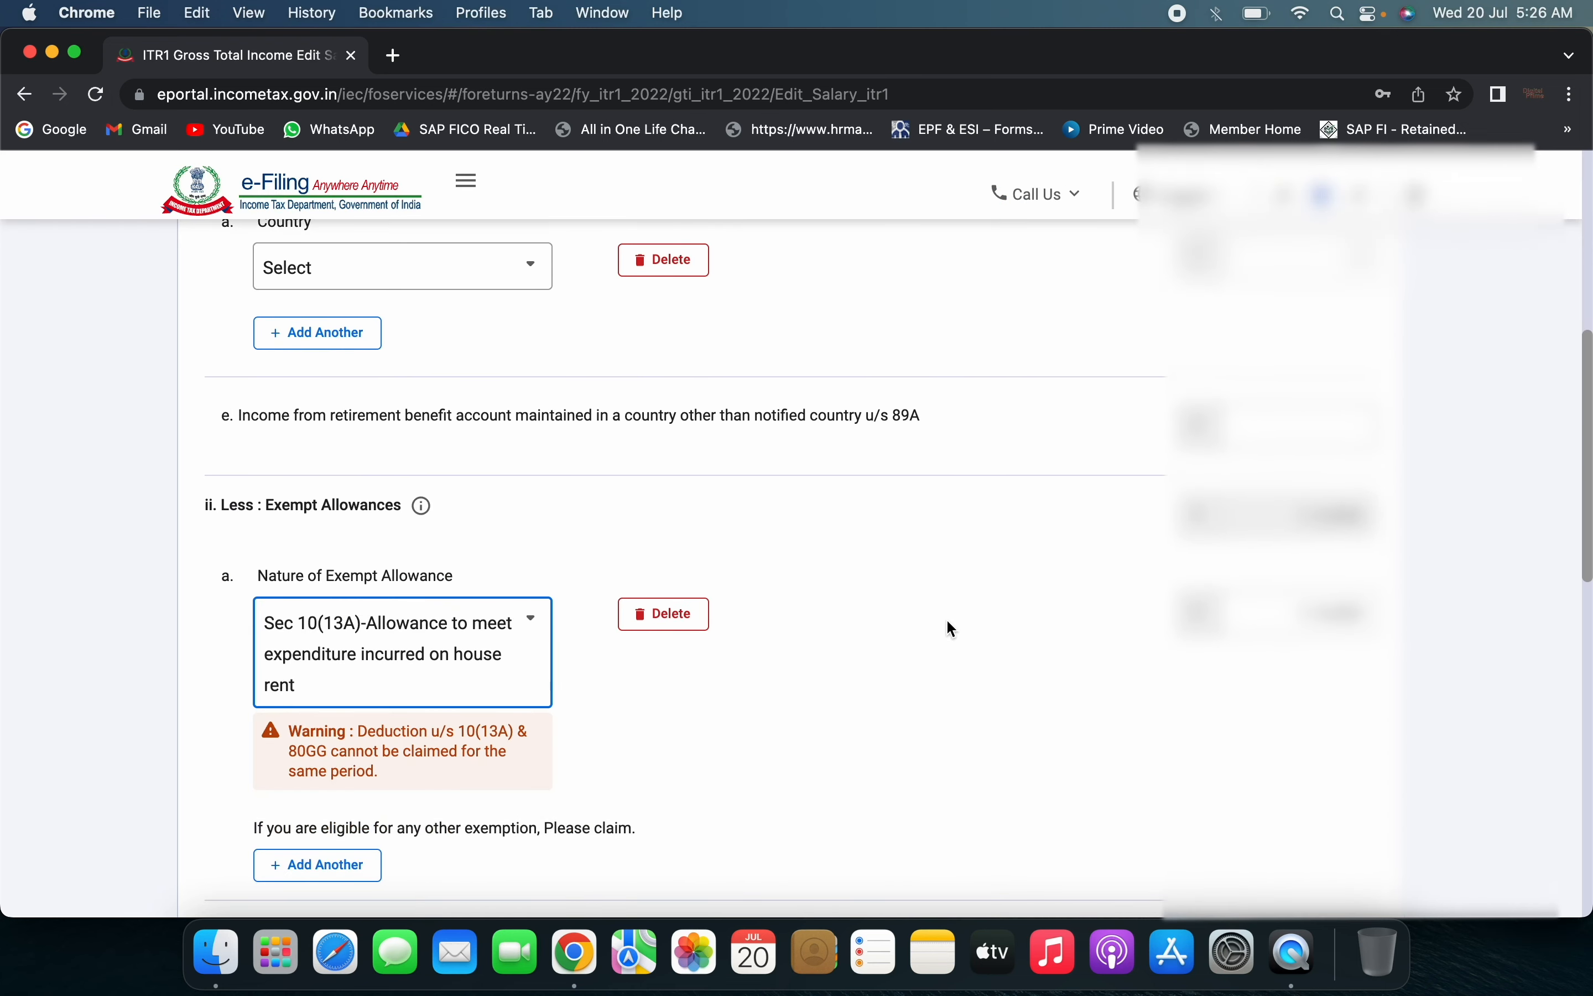
Check the house rent exemption amount, net salary and section 16 deductions, and save the salary details
{"action": "left_click", "coordinate": [1310, 614]}
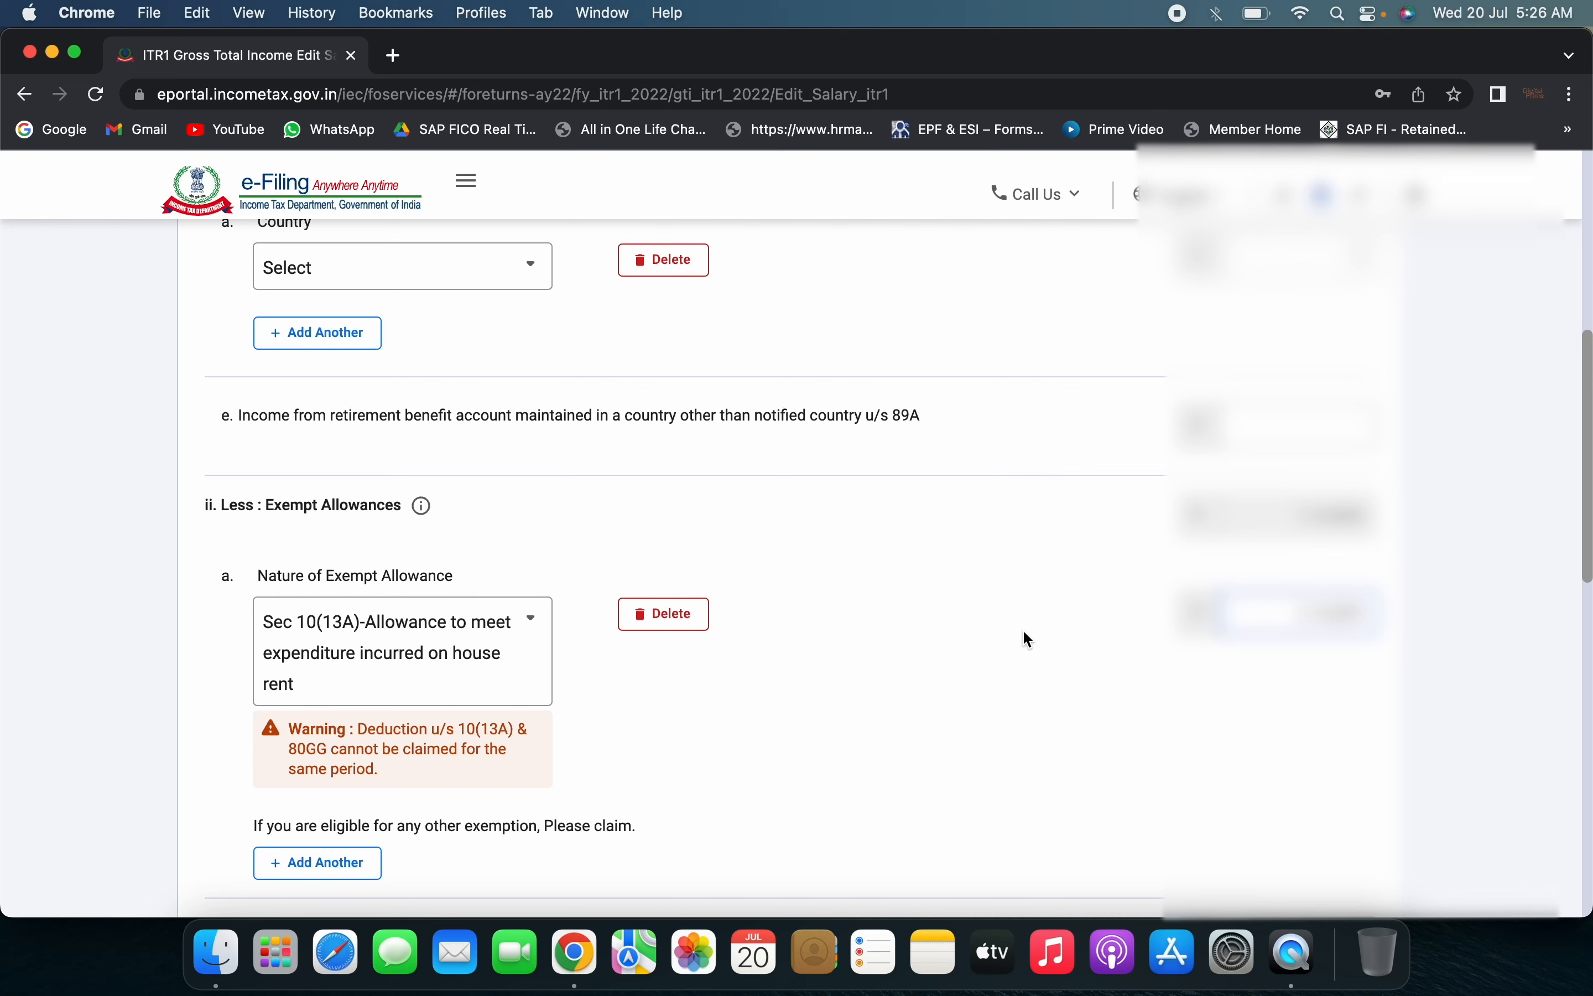
{"action": "scroll", "coordinate": [1026, 635], "scroll_direction": "down", "scroll_amount": 5}
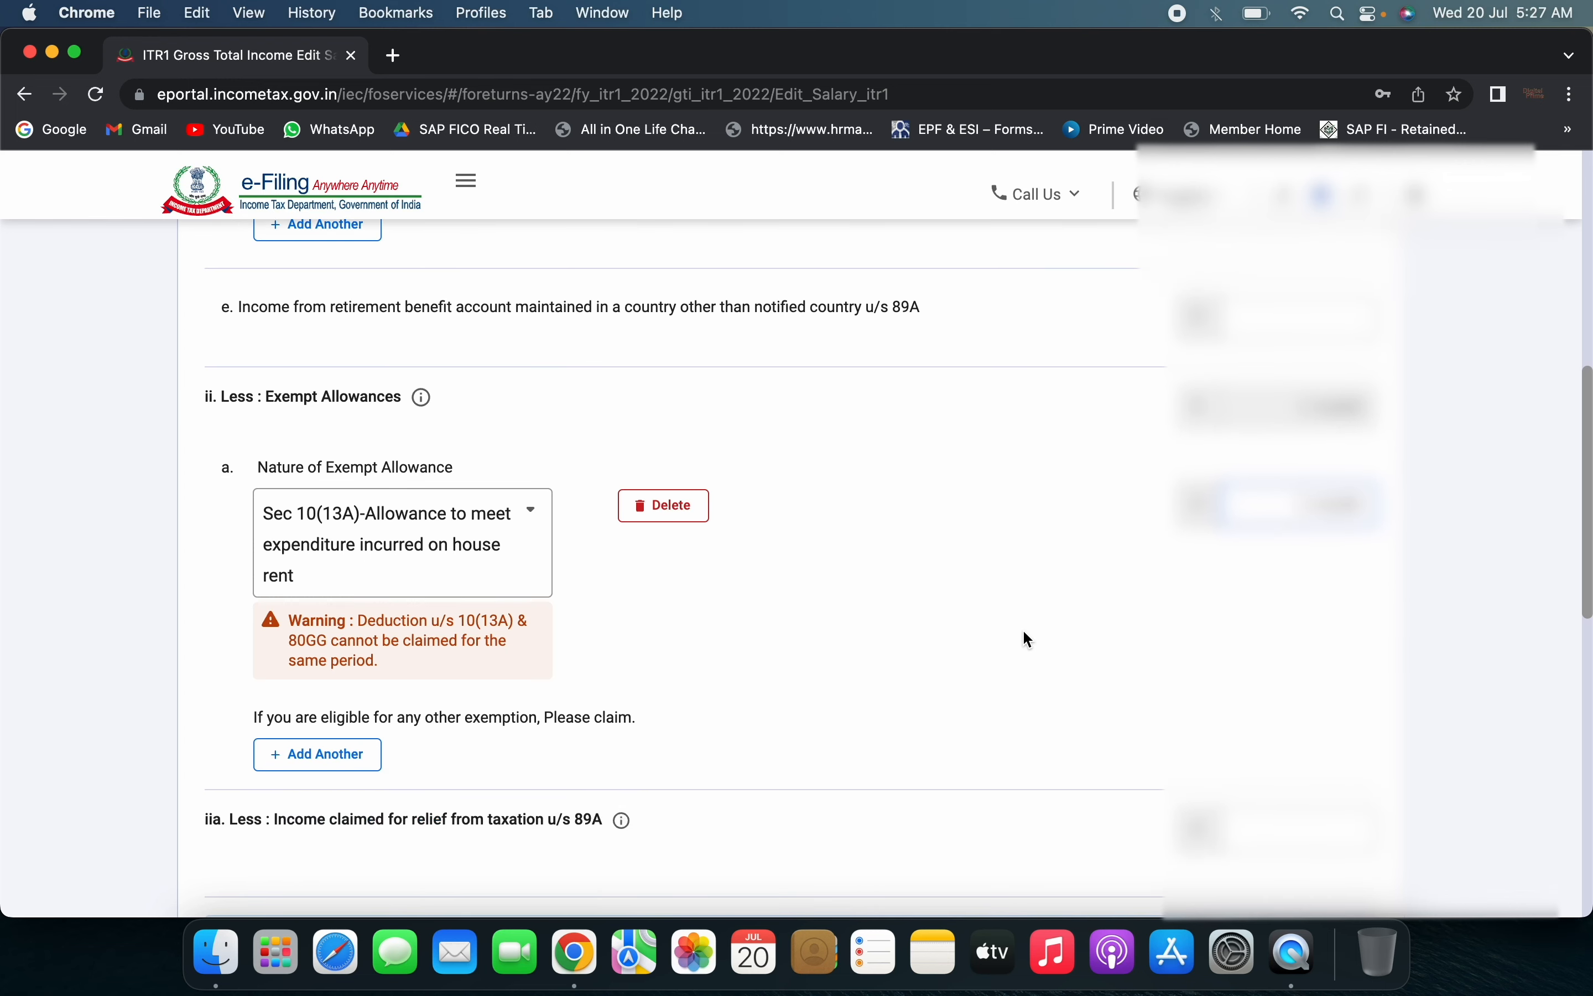
{"action": "scroll", "coordinate": [1024, 632], "scroll_direction": "down", "scroll_amount": 3}
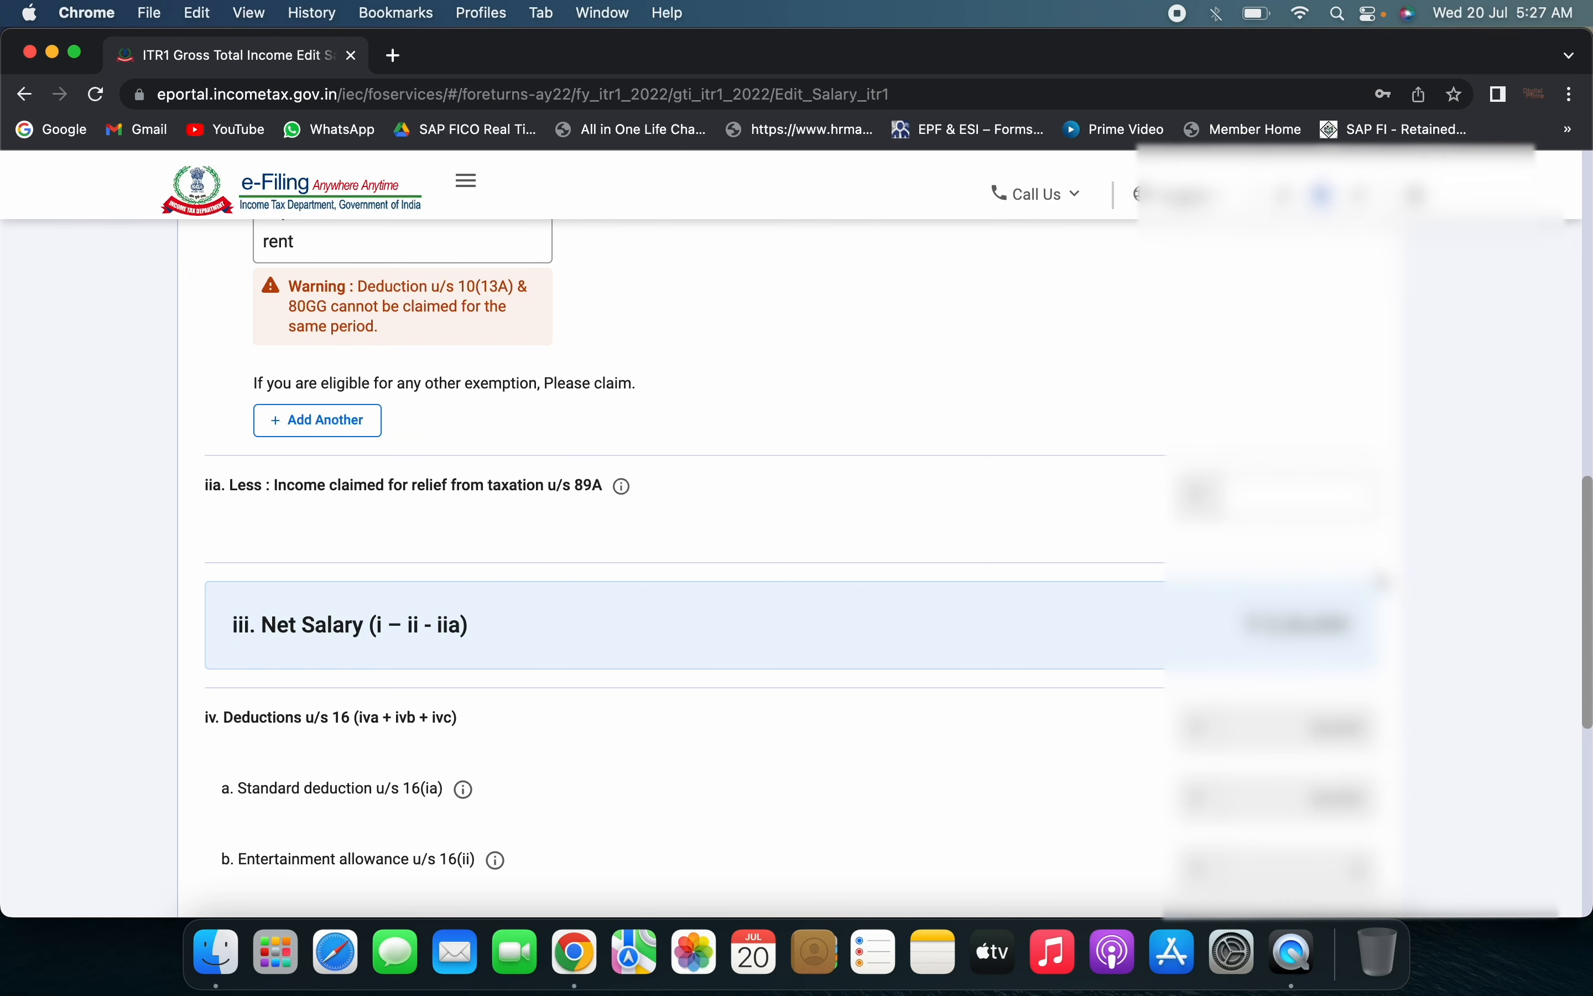
{"action": "scroll", "coordinate": [911, 731], "scroll_direction": "down", "scroll_amount": 2}
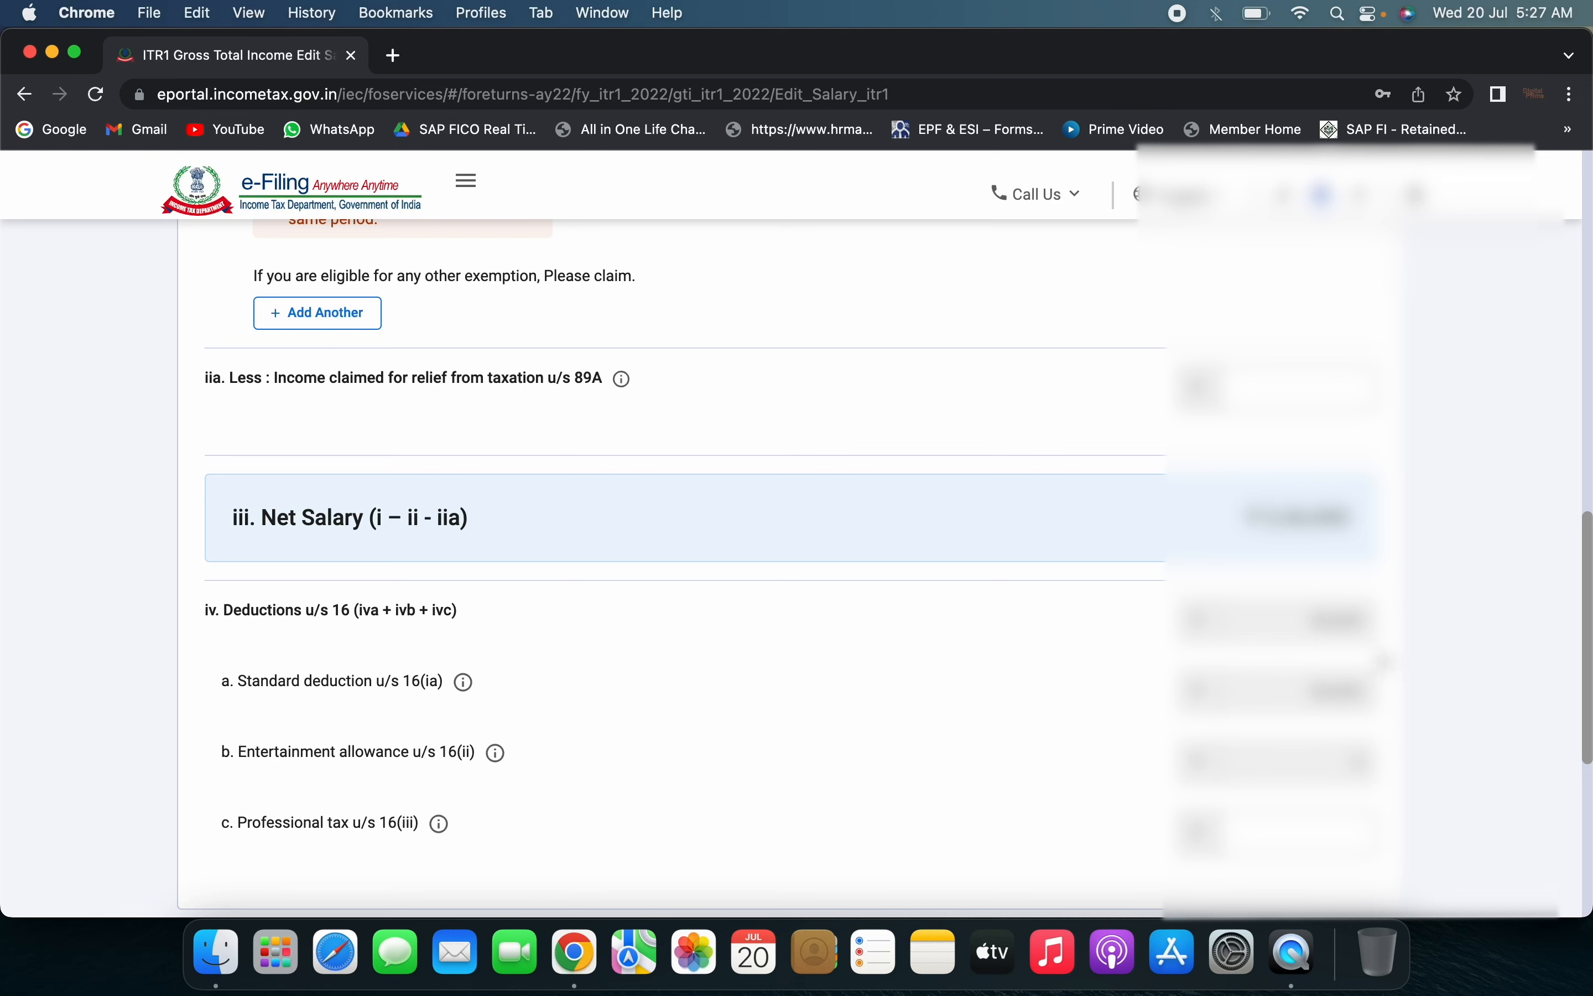
{"action": "scroll", "coordinate": [991, 632], "scroll_direction": "down", "scroll_amount": 3}
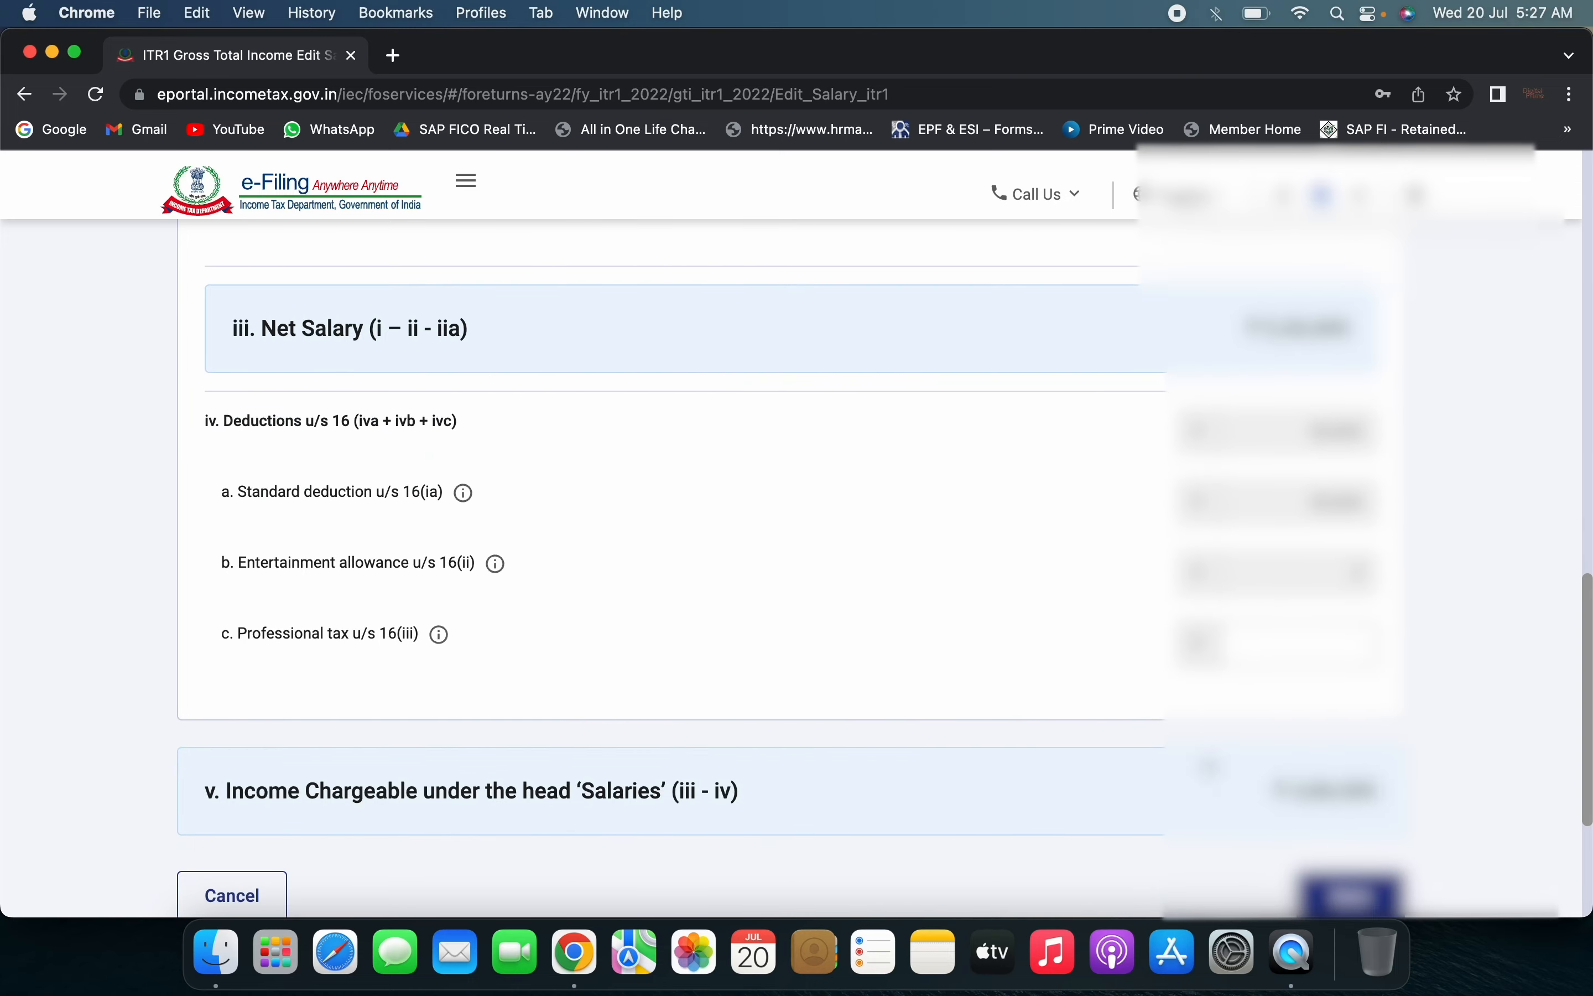
{"action": "scroll", "coordinate": [1052, 758], "scroll_direction": "down", "scroll_amount": 2}
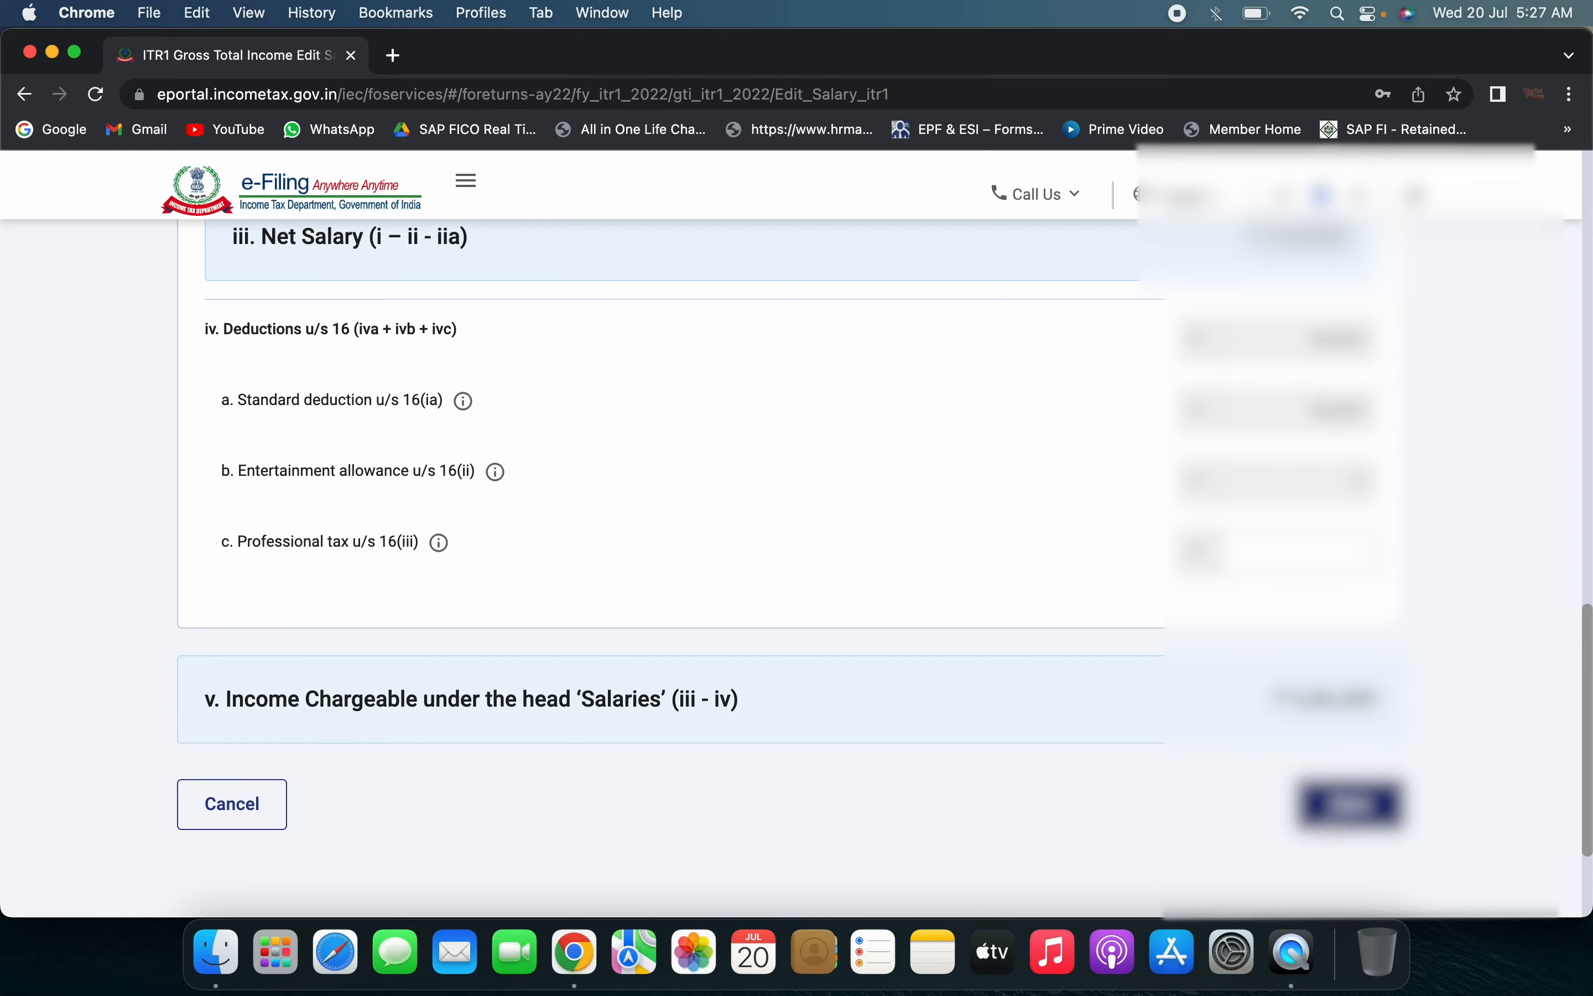
{"action": "left_click", "coordinate": [1350, 805]}
Review the Gross Total Income and Exempt Income entries, and confirm the Gross Total Income section
{"action": "scroll", "coordinate": [940, 665], "scroll_direction": "down", "scroll_amount": 20}
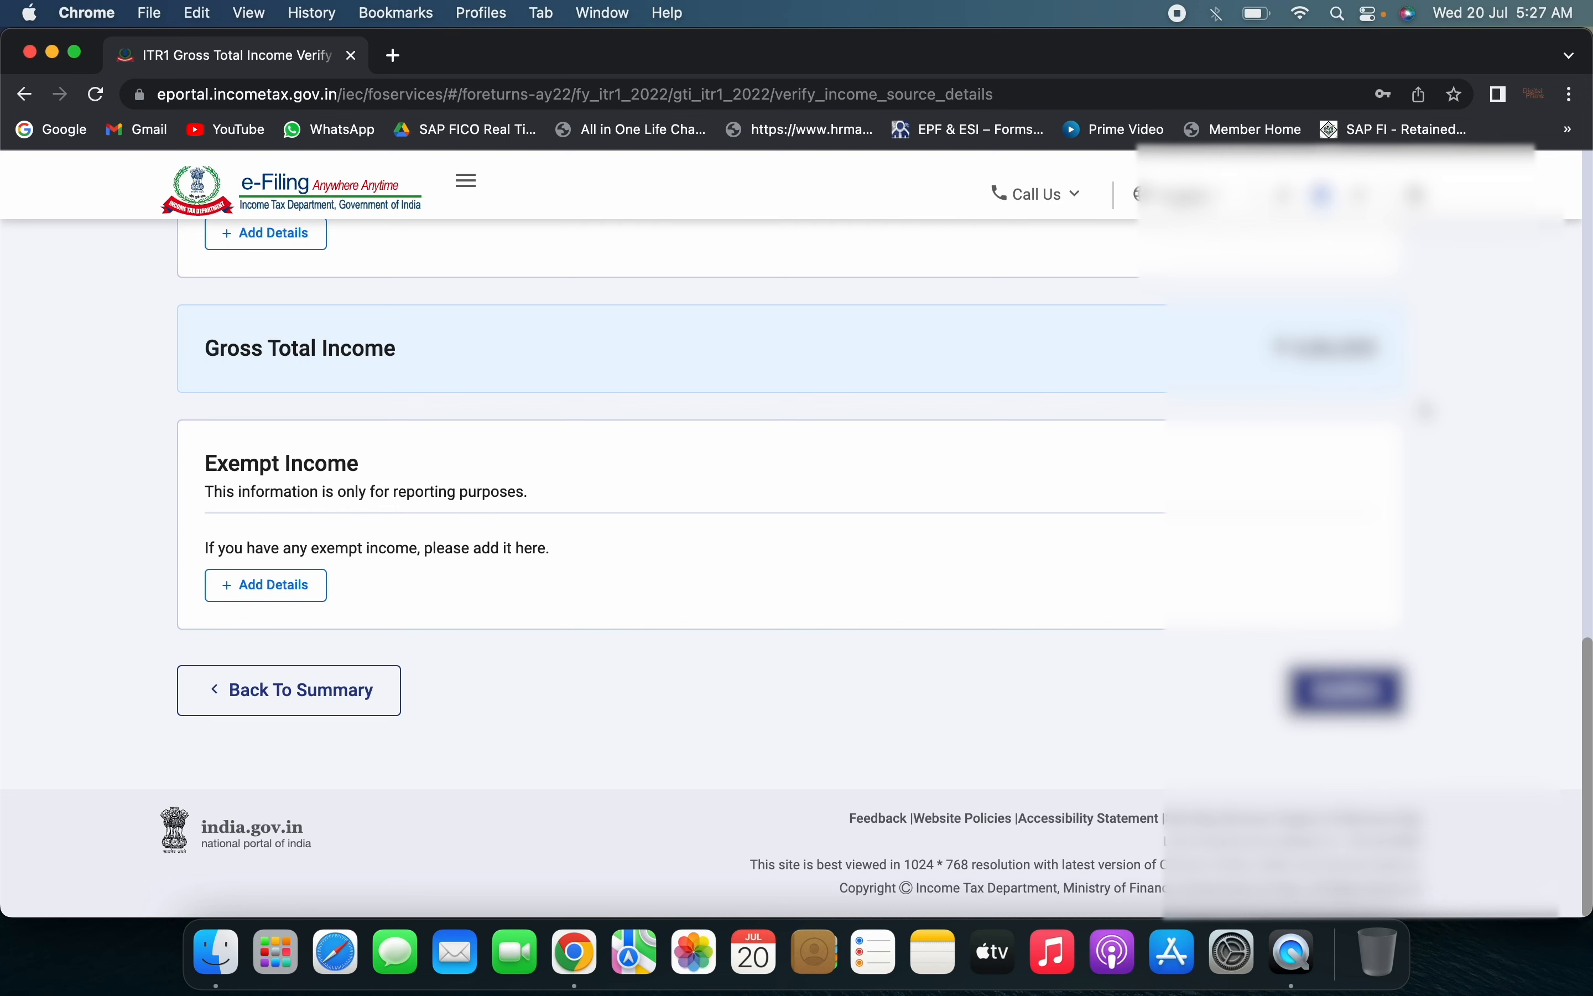
{"action": "scroll", "coordinate": [1426, 410], "scroll_direction": "up", "scroll_amount": 2}
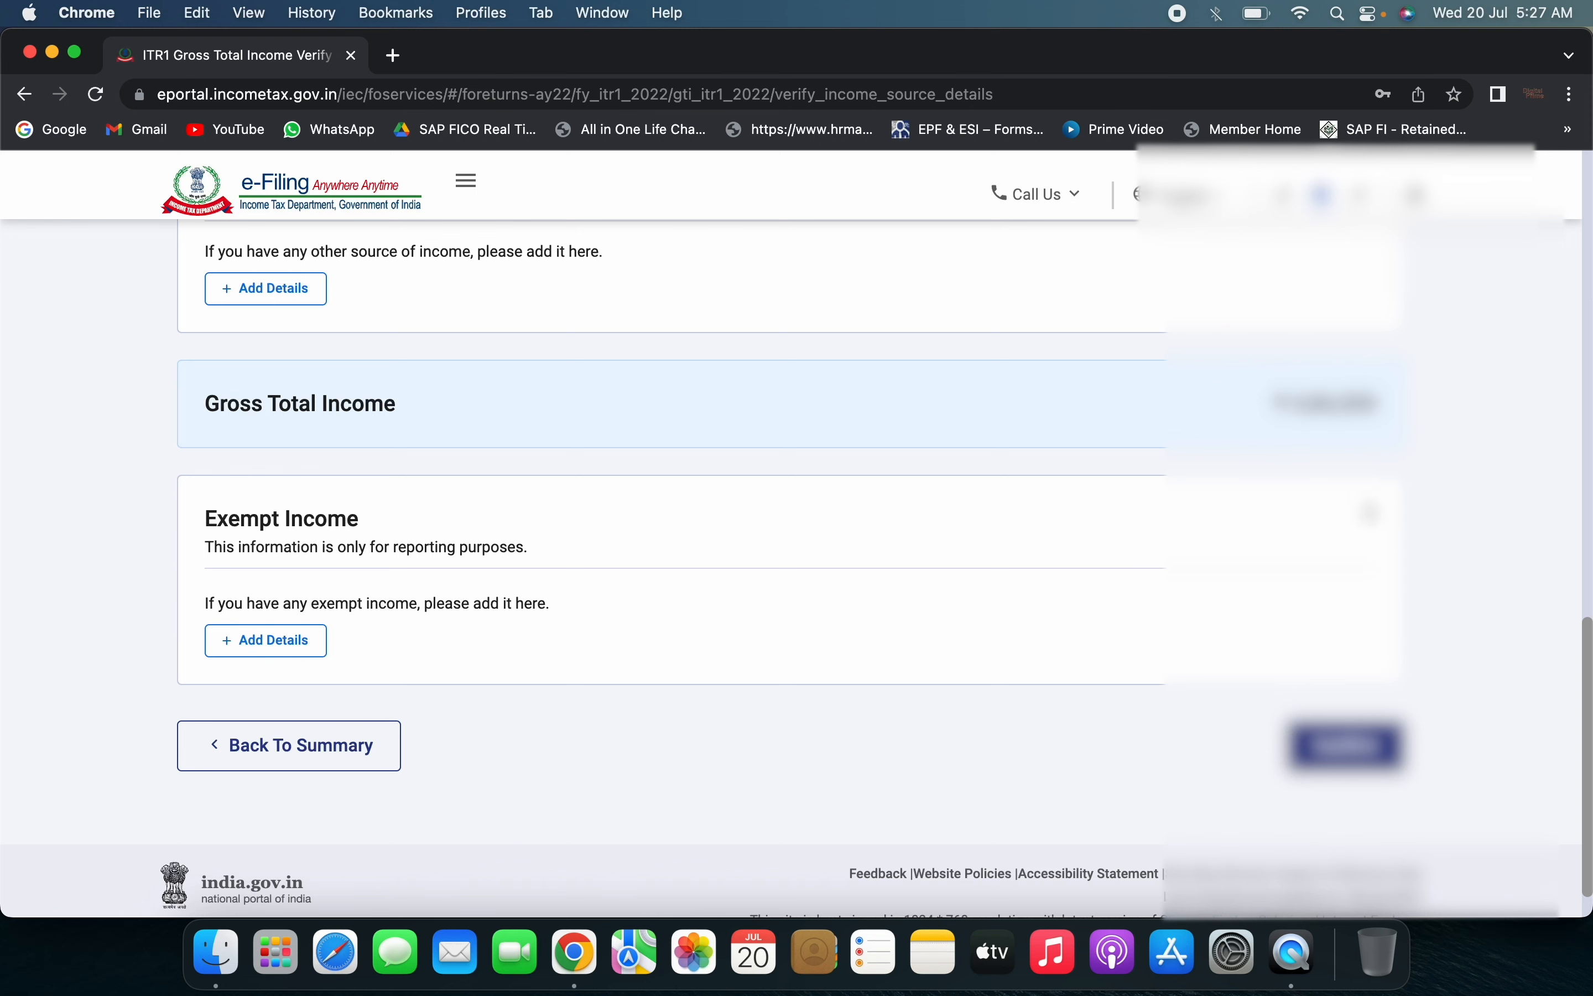
{"action": "left_click", "coordinate": [1346, 744]}
Open the Total Deductions section from the return summary and review the donation, 80GG and Section 80C questions
{"action": "scroll", "coordinate": [1243, 490], "scroll_direction": "down", "scroll_amount": 7}
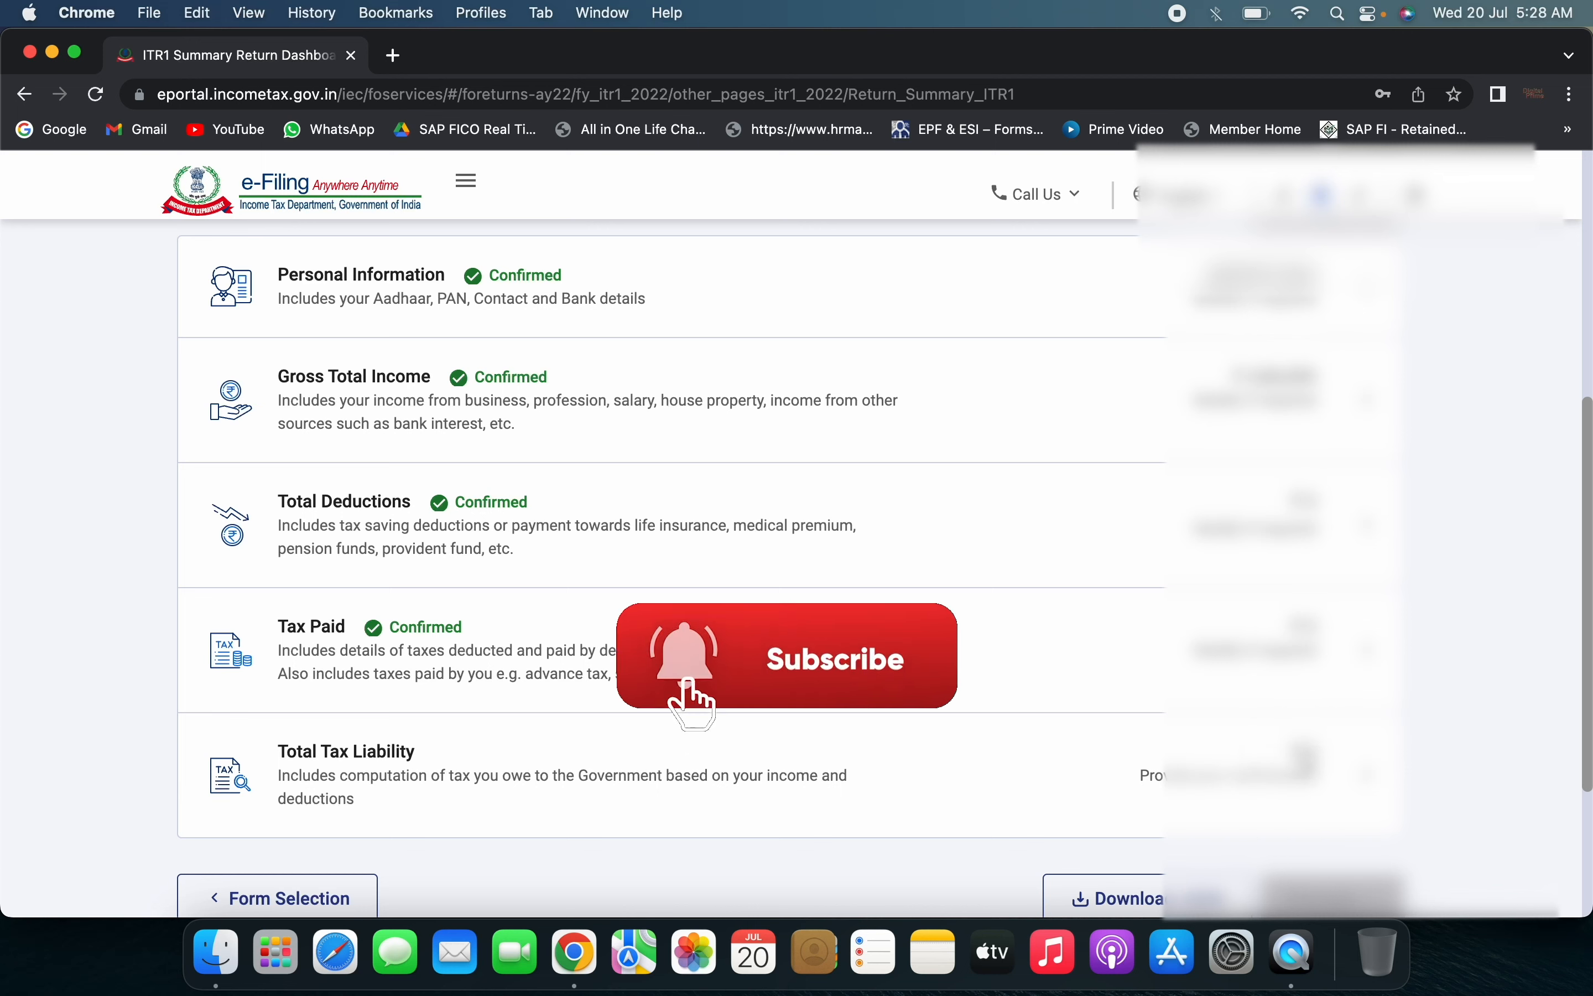
{"action": "left_click", "coordinate": [333, 504]}
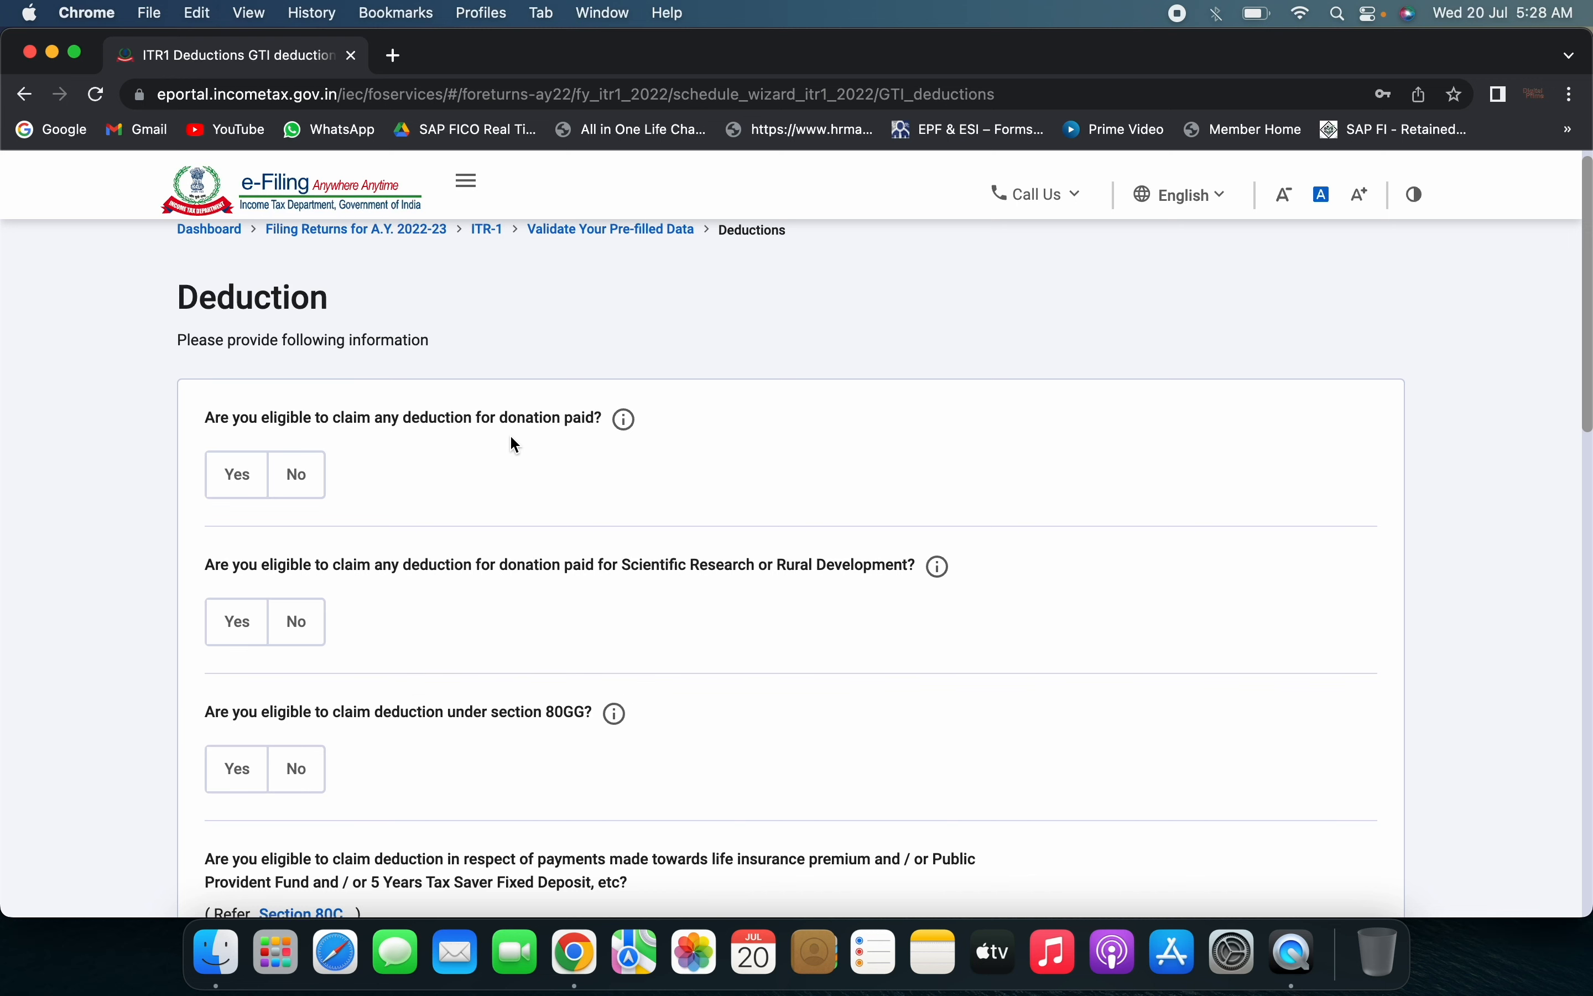
{"action": "scroll", "coordinate": [434, 587], "scroll_direction": "down", "scroll_amount": 2}
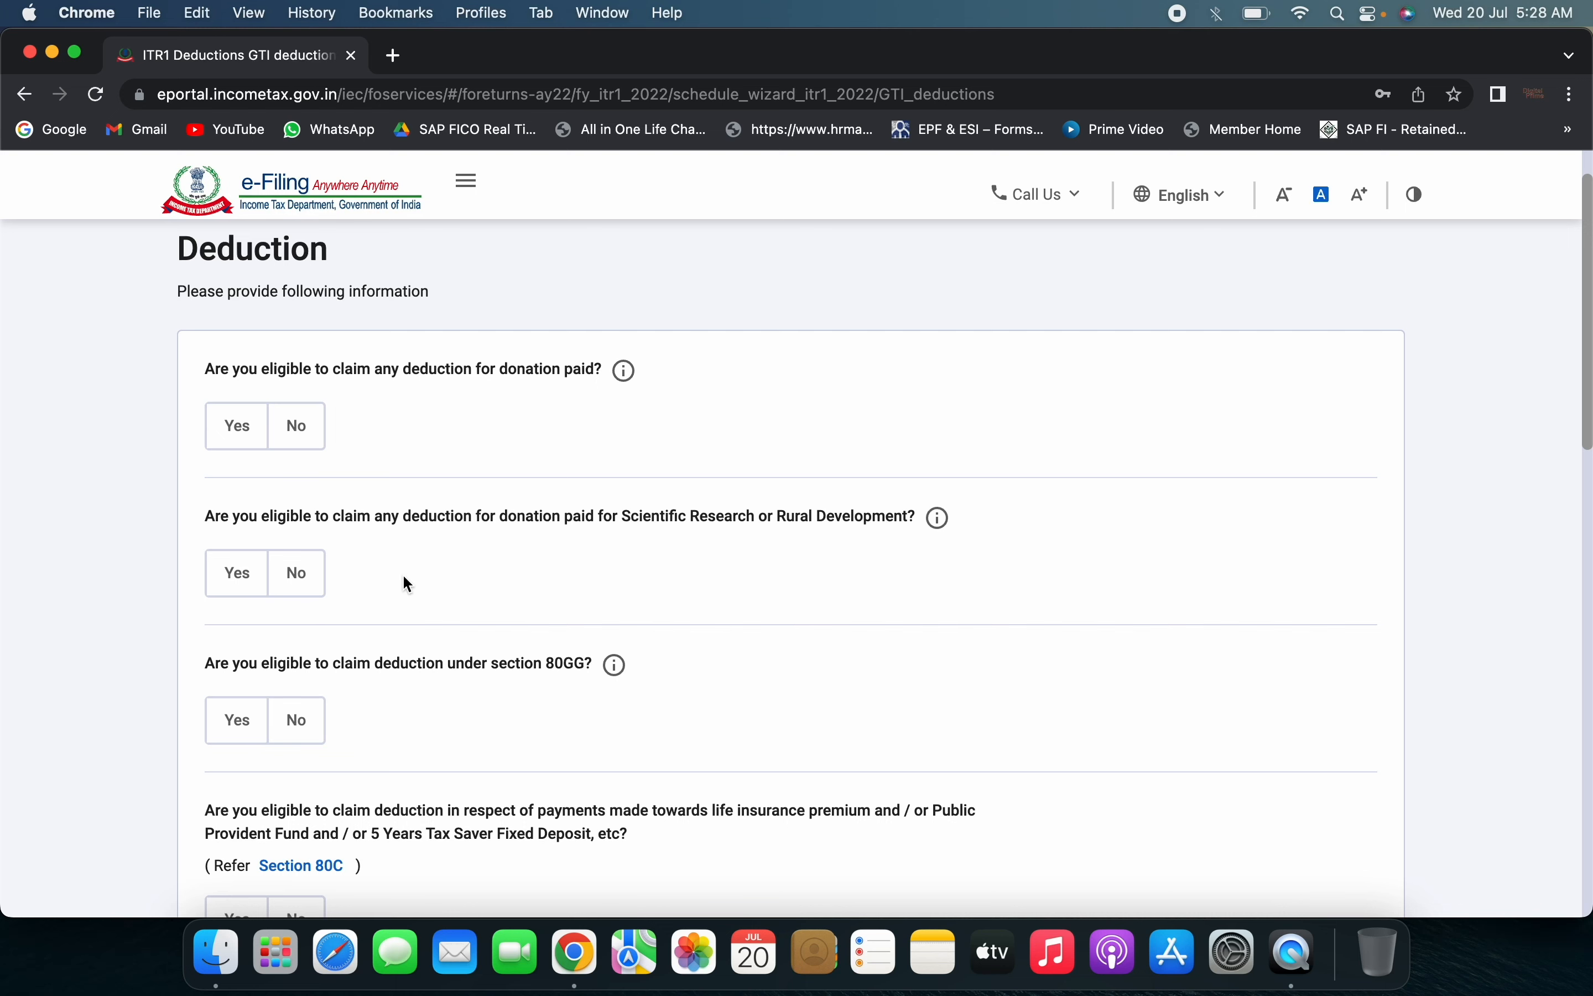
{"action": "scroll", "coordinate": [407, 584], "scroll_direction": "down", "scroll_amount": 2}
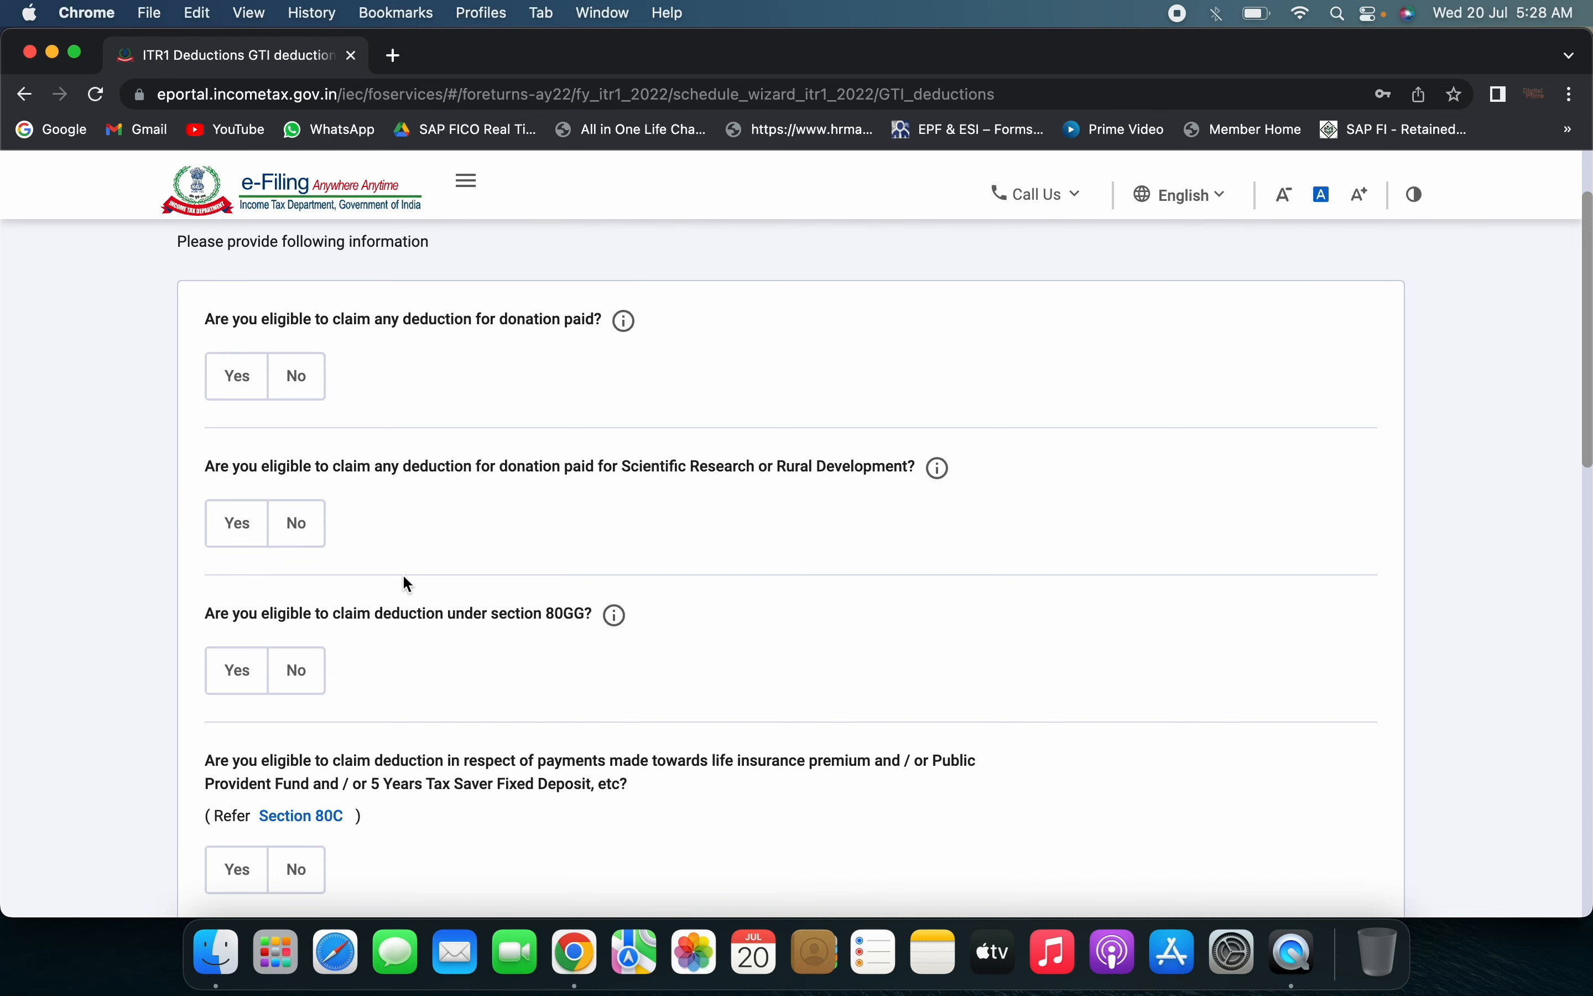
{"action": "scroll", "coordinate": [405, 564], "scroll_direction": "down", "scroll_amount": 3}
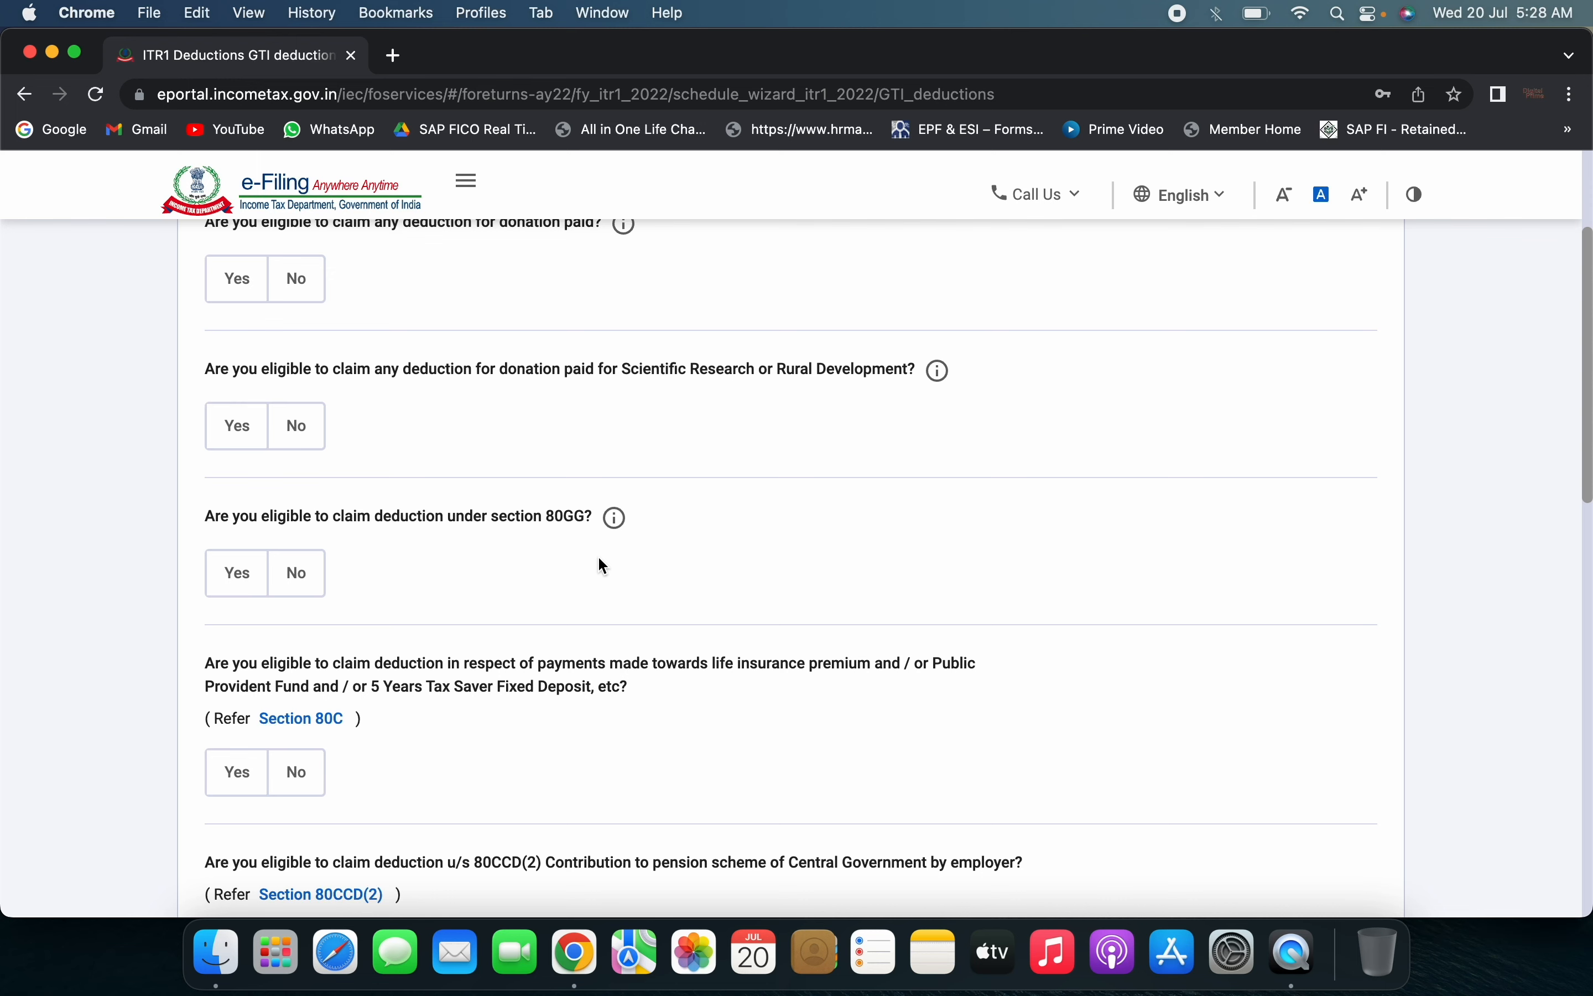
{"action": "scroll", "coordinate": [600, 560], "scroll_direction": "down", "scroll_amount": 6}
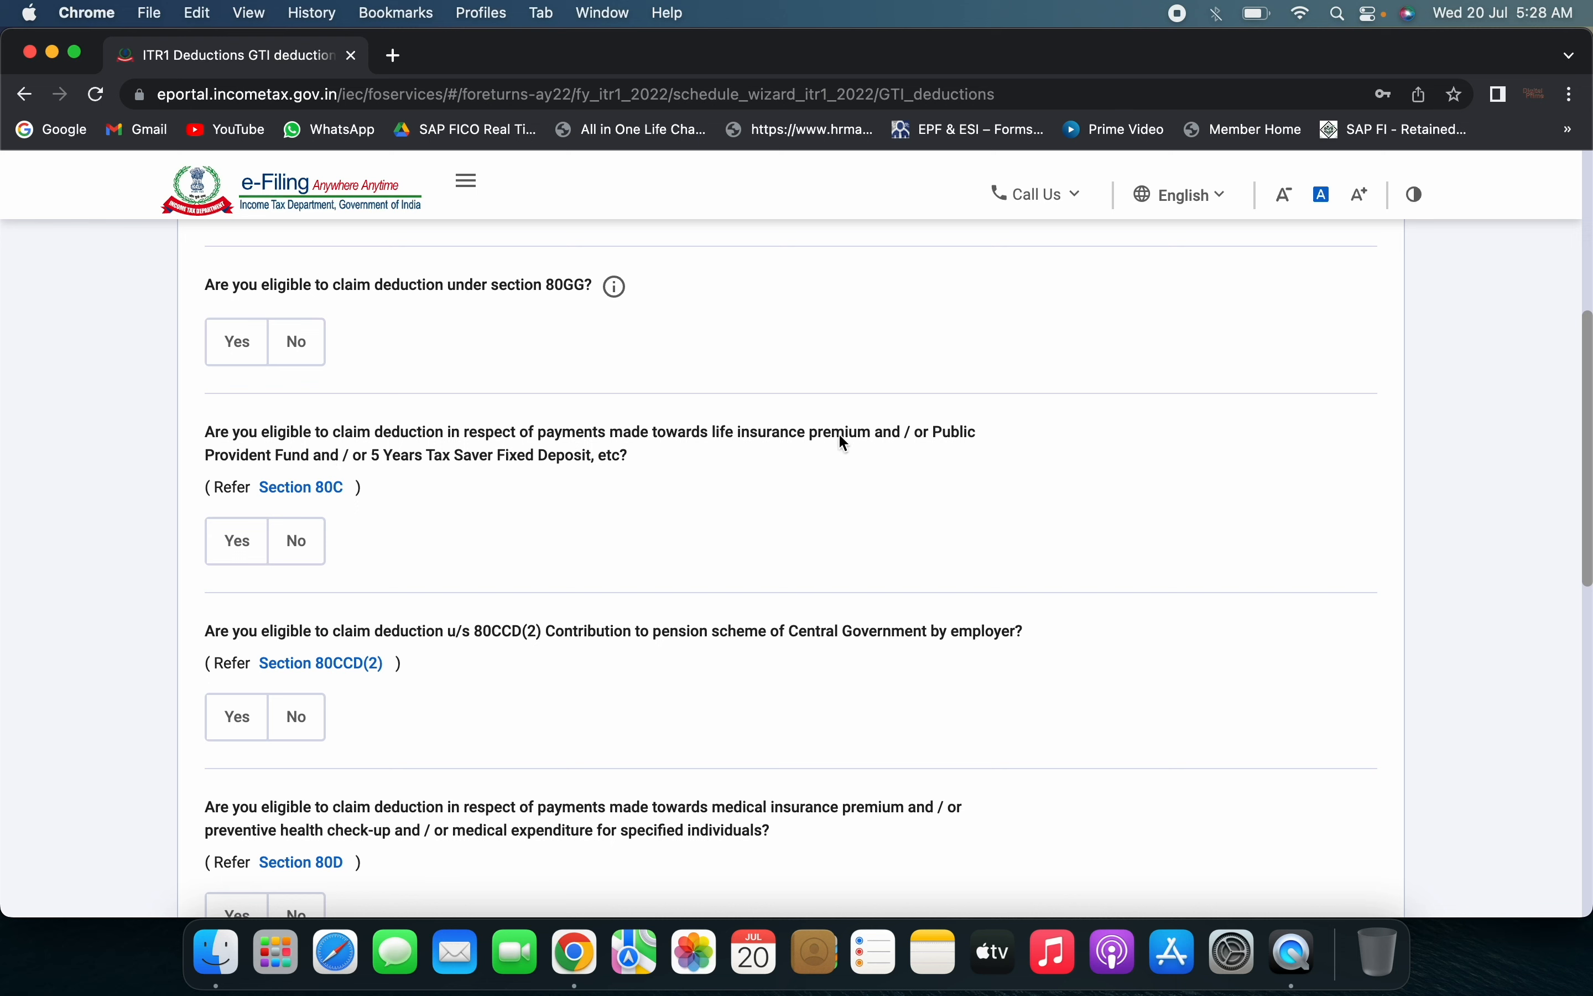
Try Yes on the Section 80C deduction question, check its claim amount field, and settle on No
{"action": "left_click", "coordinate": [239, 542]}
{"action": "left_click", "coordinate": [285, 658]}
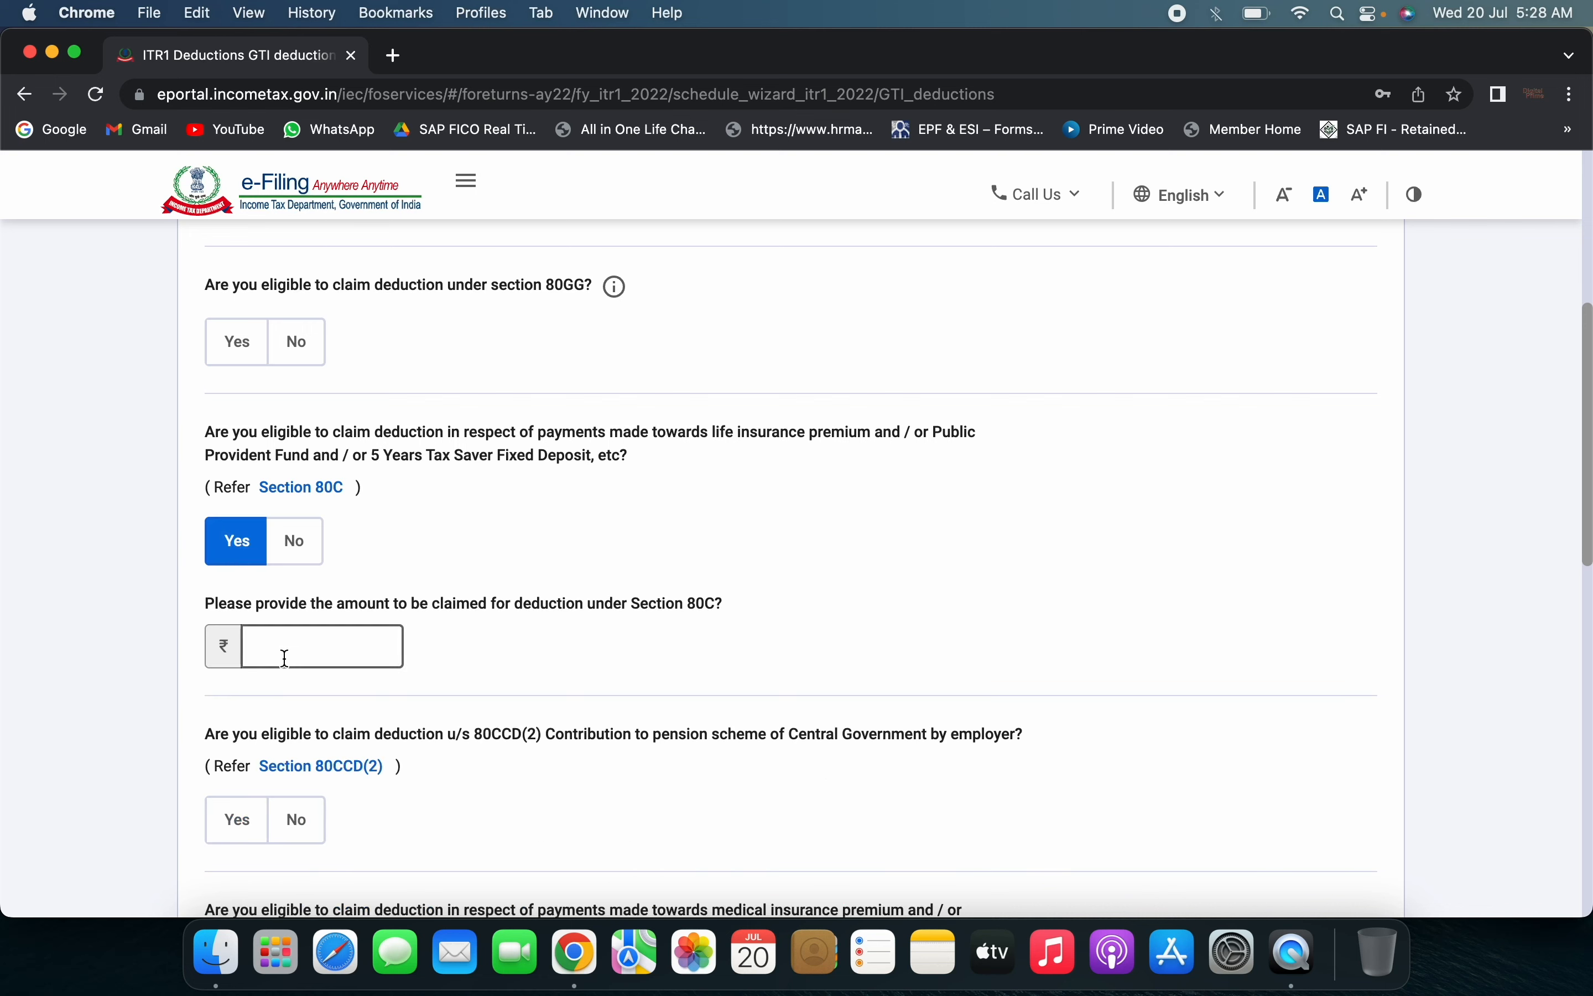
{"action": "left_click", "coordinate": [278, 556]}
Examine the remaining deduction questions on sections 80CCD(2), 80D, 80E, 80TTA and any other deduction
{"action": "scroll", "coordinate": [475, 623], "scroll_direction": "down", "scroll_amount": 3}
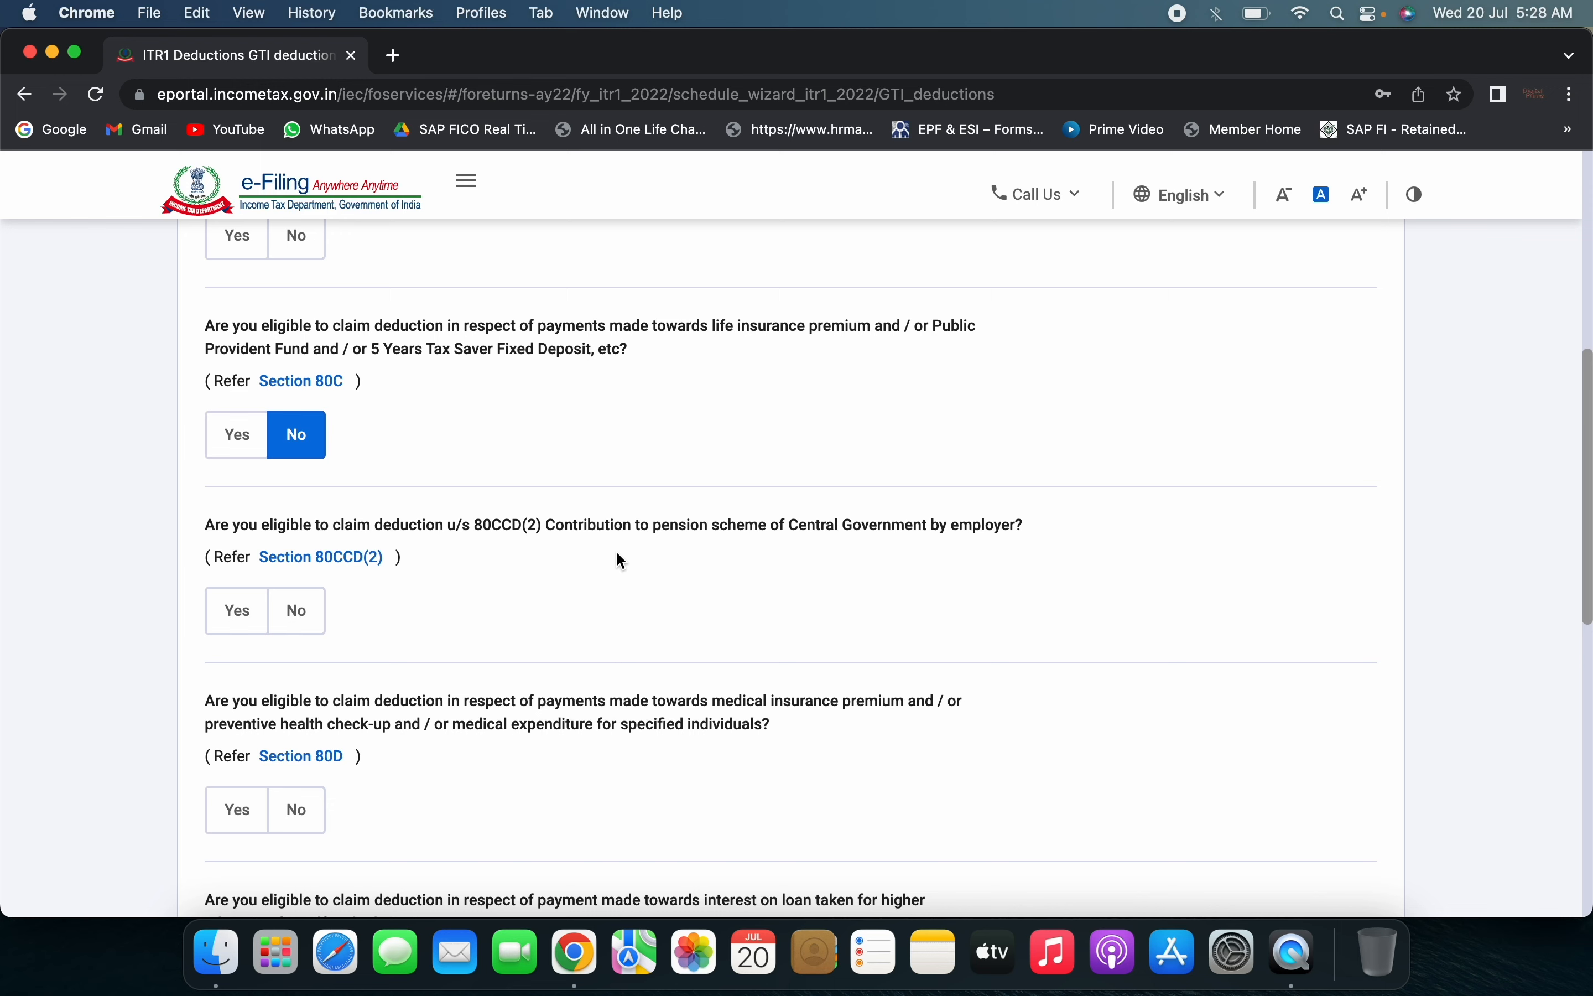
{"action": "scroll", "coordinate": [679, 548], "scroll_direction": "down", "scroll_amount": 1}
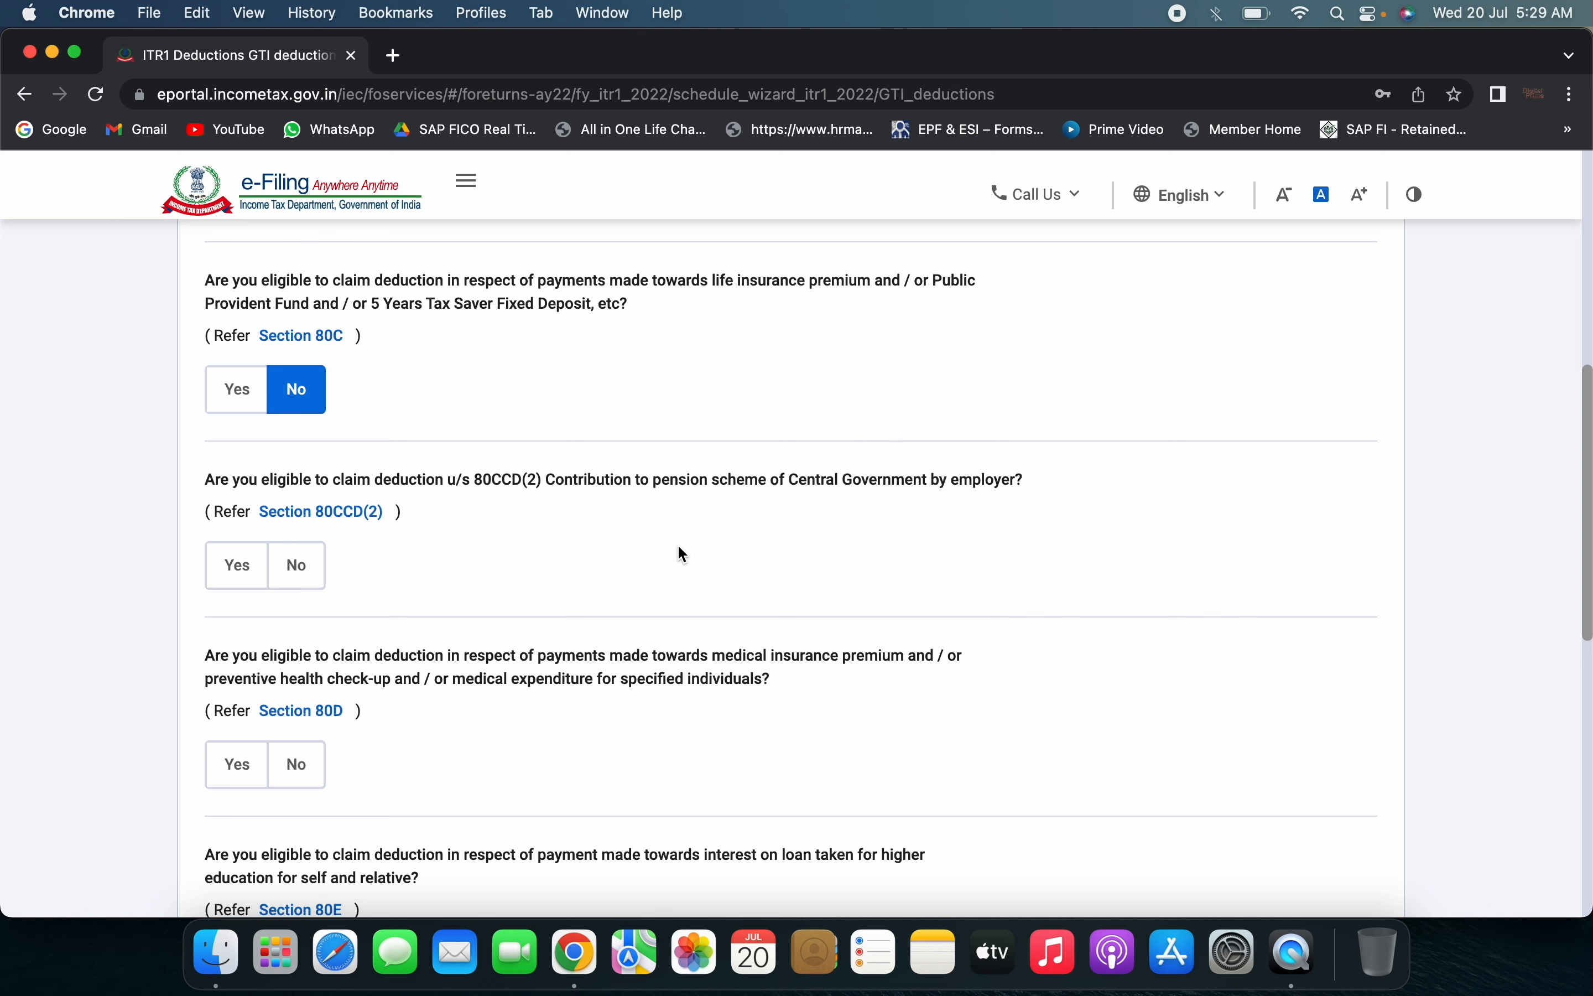
{"action": "scroll", "coordinate": [556, 658], "scroll_direction": "down", "scroll_amount": 3}
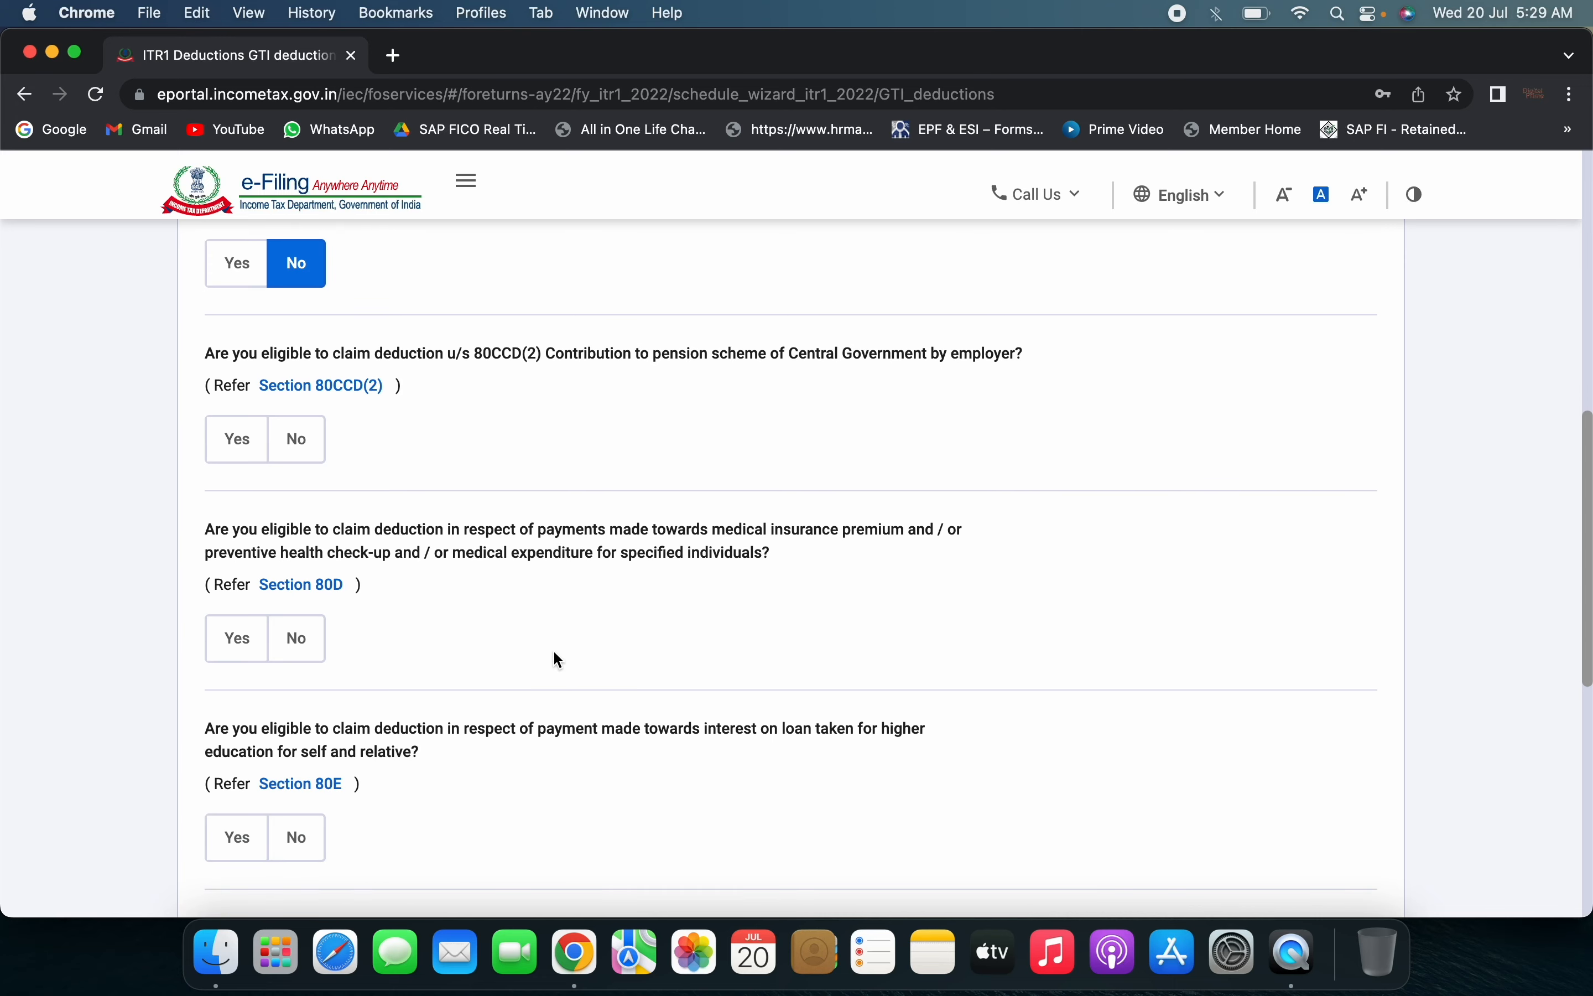
{"action": "scroll", "coordinate": [557, 658], "scroll_direction": "down", "scroll_amount": 5}
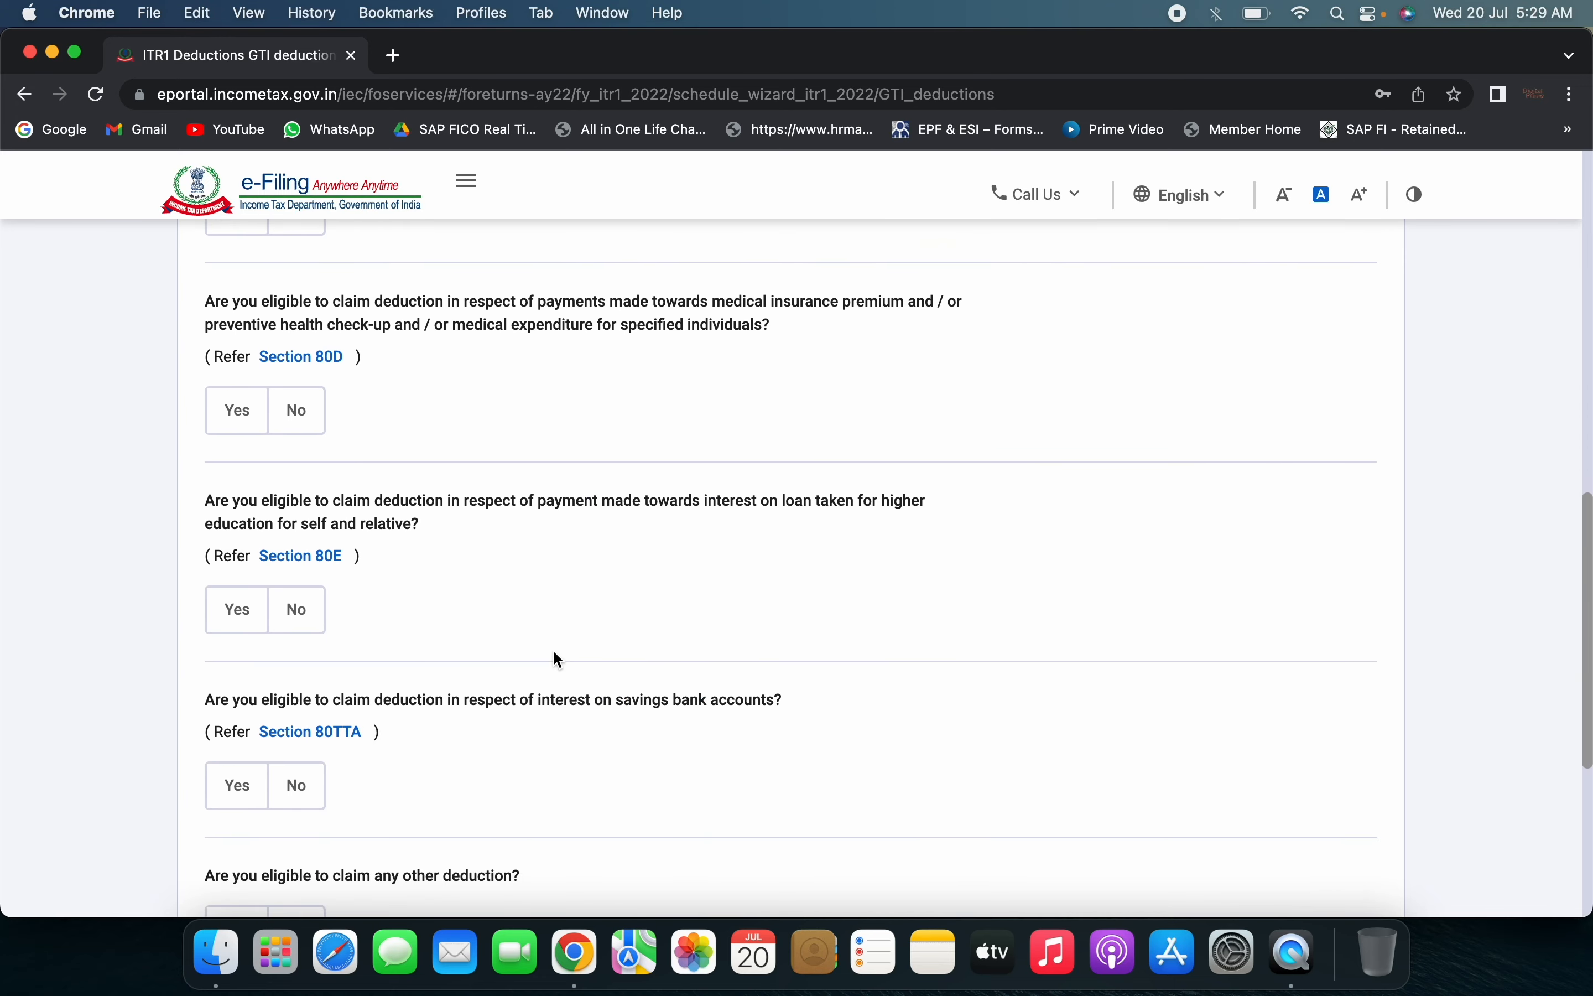
{"action": "scroll", "coordinate": [558, 660], "scroll_direction": "down", "scroll_amount": 2}
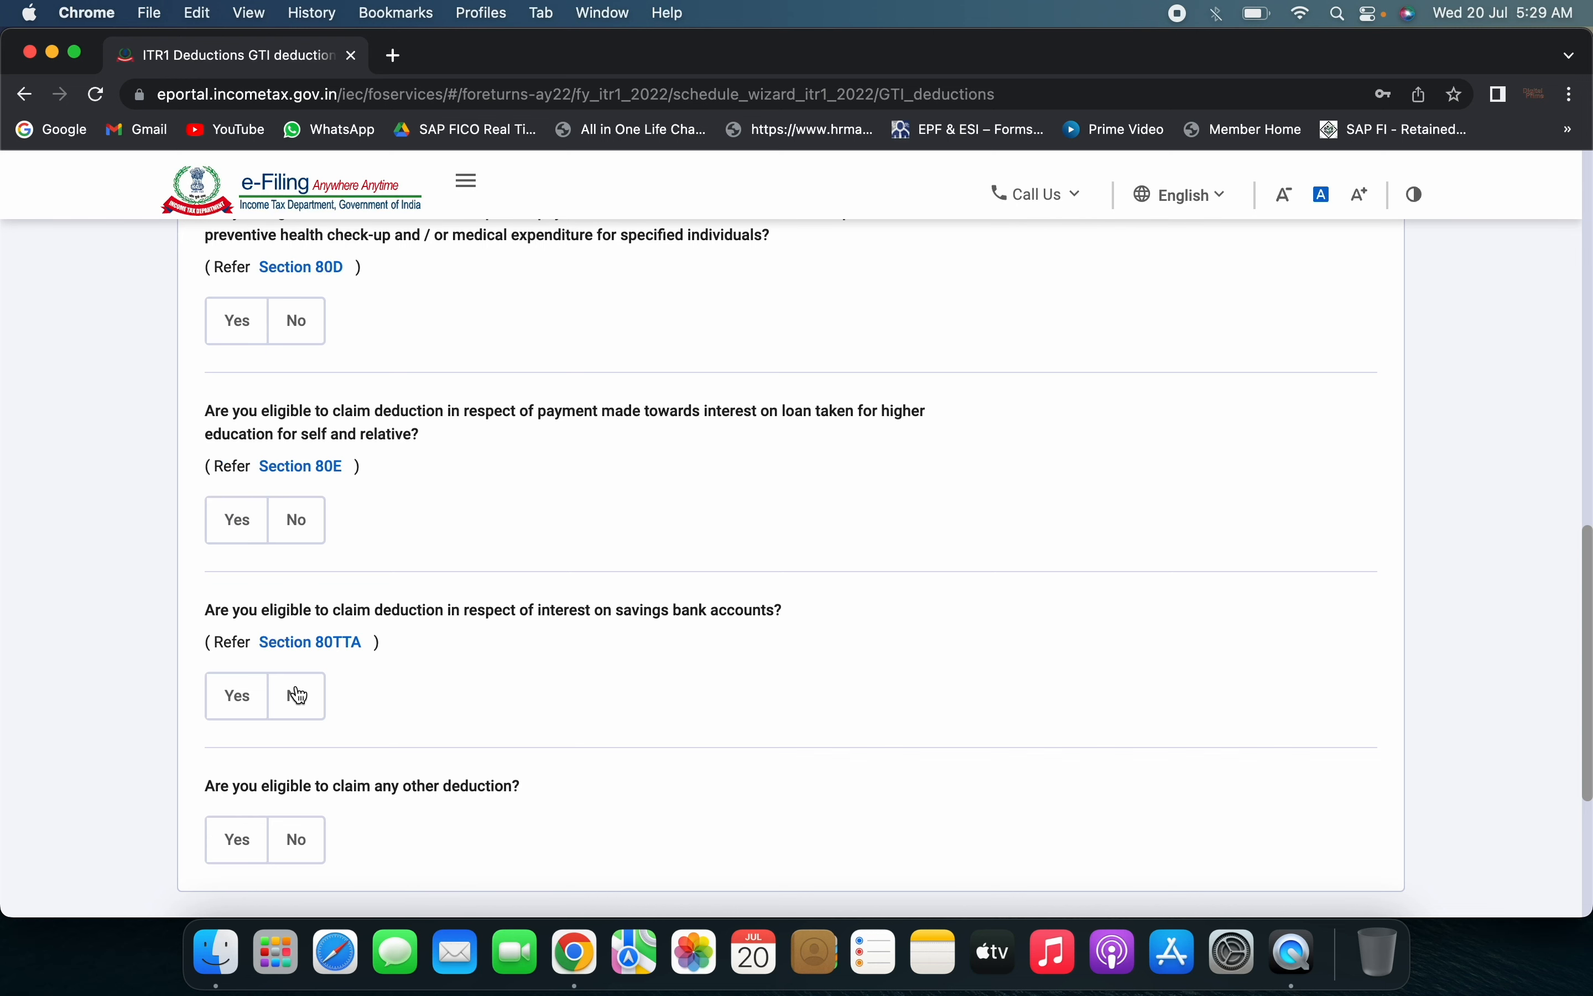
Continue past the remaining deduction questions, review the deductions on the verification page, and confirm the Total Deductions section
{"action": "scroll", "coordinate": [552, 665], "scroll_direction": "down", "scroll_amount": 3}
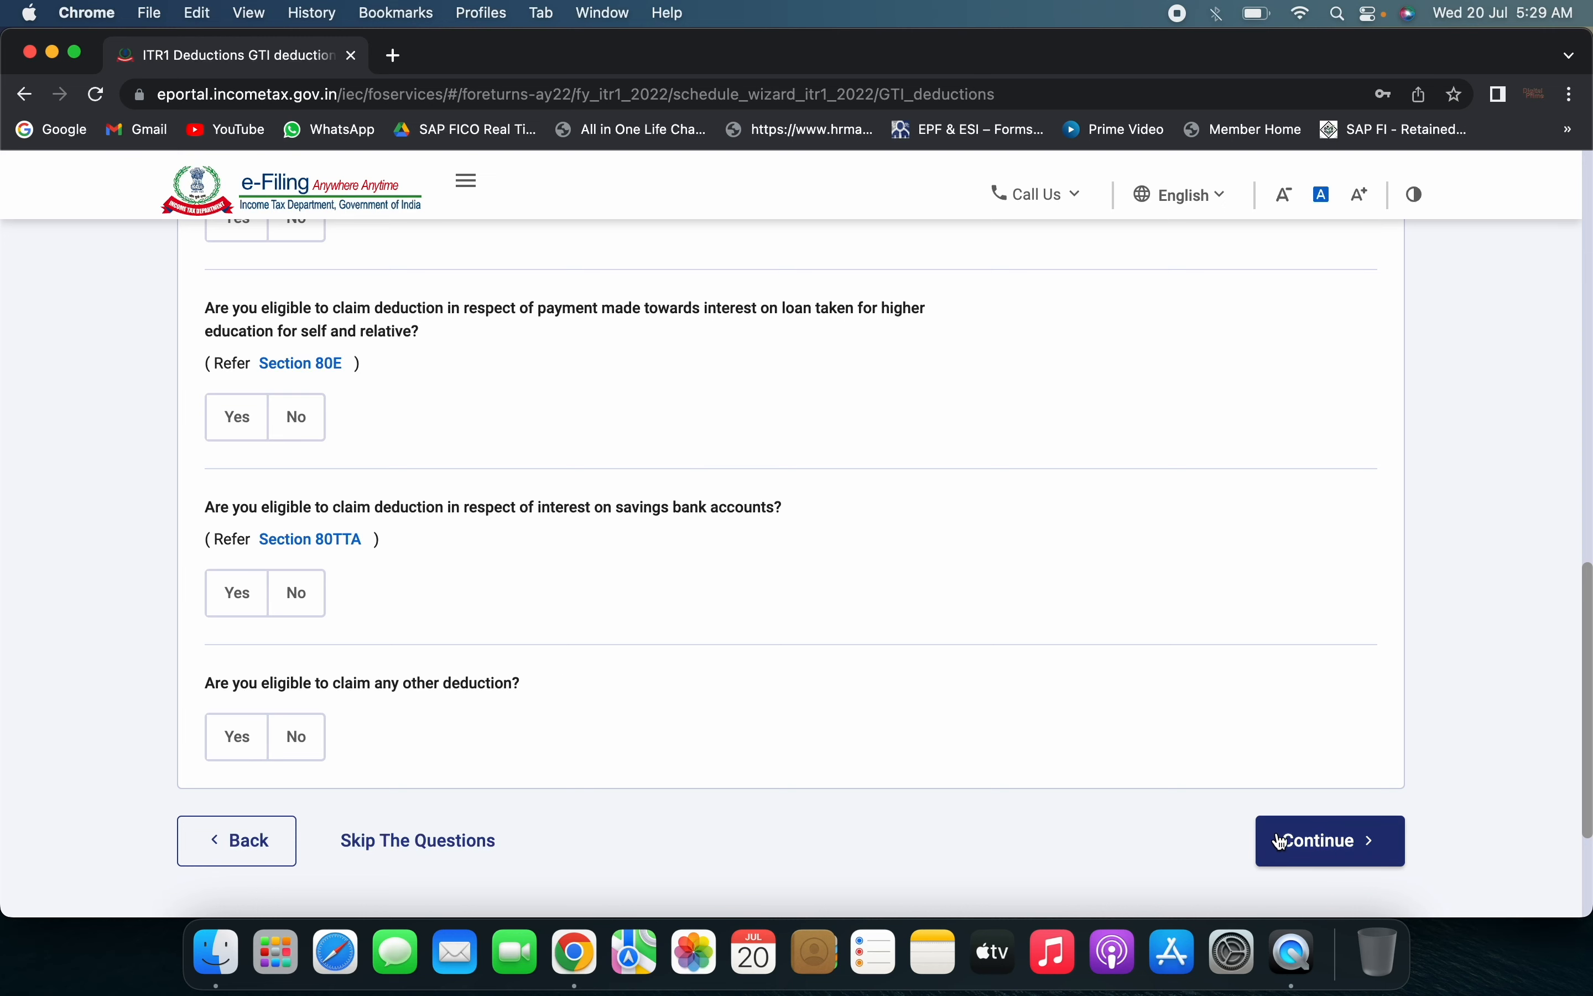
{"action": "left_click", "coordinate": [1303, 843]}
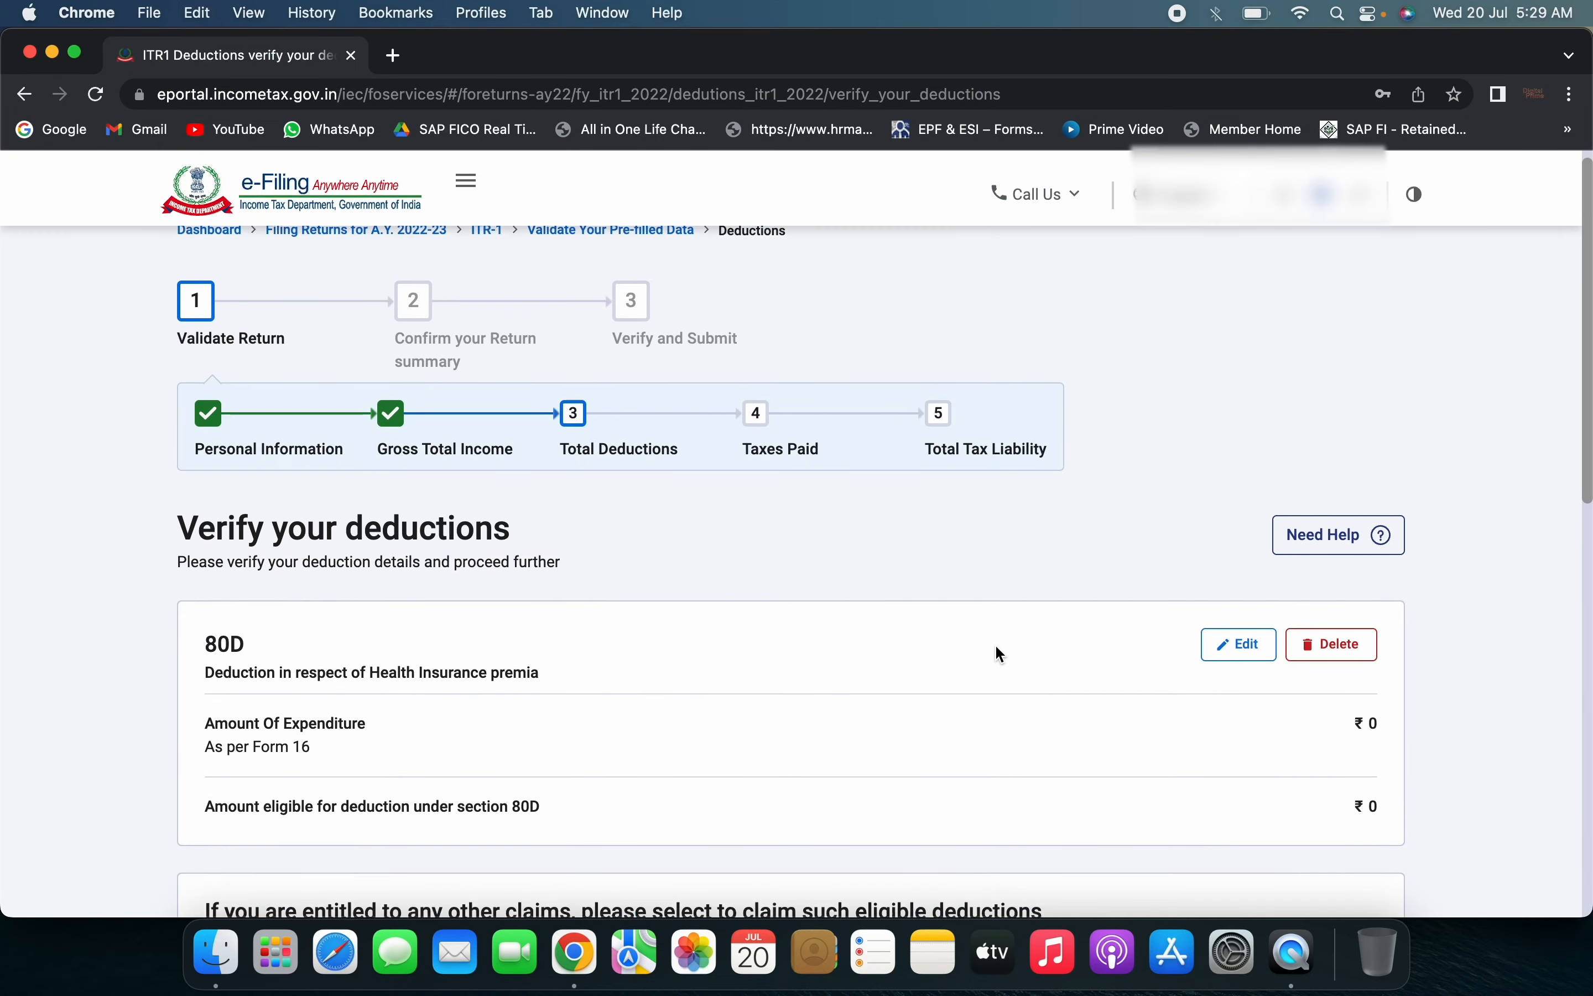
{"action": "scroll", "coordinate": [998, 654], "scroll_direction": "down", "scroll_amount": 7}
{"action": "scroll", "coordinate": [995, 646], "scroll_direction": "down", "scroll_amount": 1}
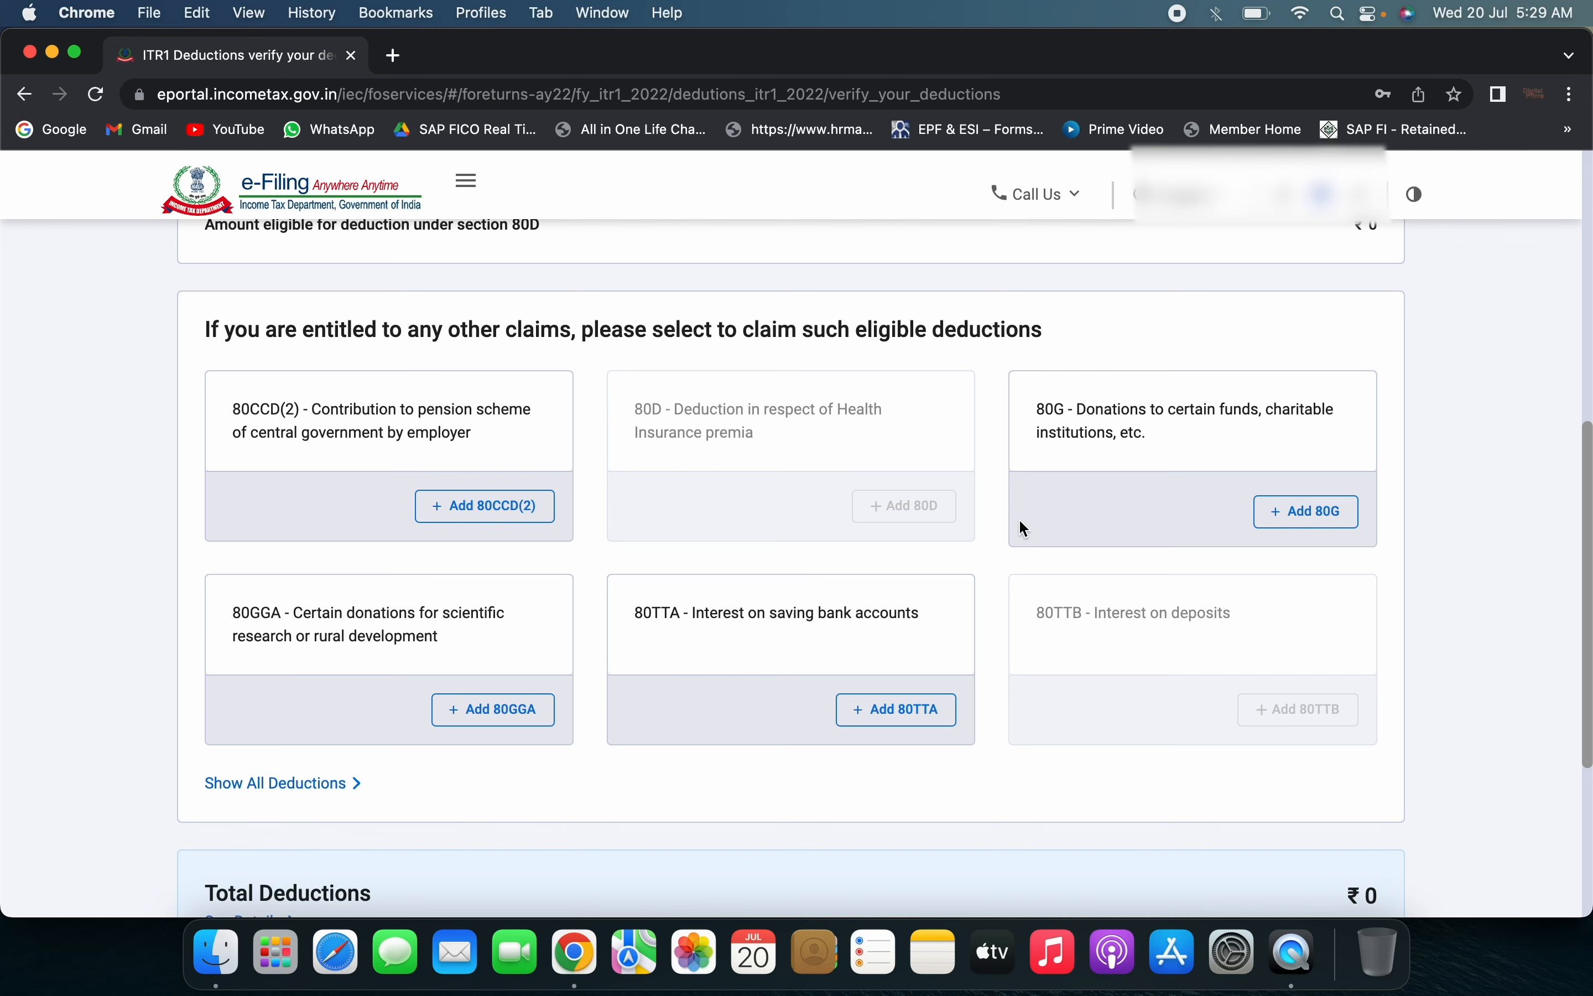
{"action": "scroll", "coordinate": [1019, 522], "scroll_direction": "down", "scroll_amount": 3}
{"action": "scroll", "coordinate": [1019, 518], "scroll_direction": "down", "scroll_amount": 4}
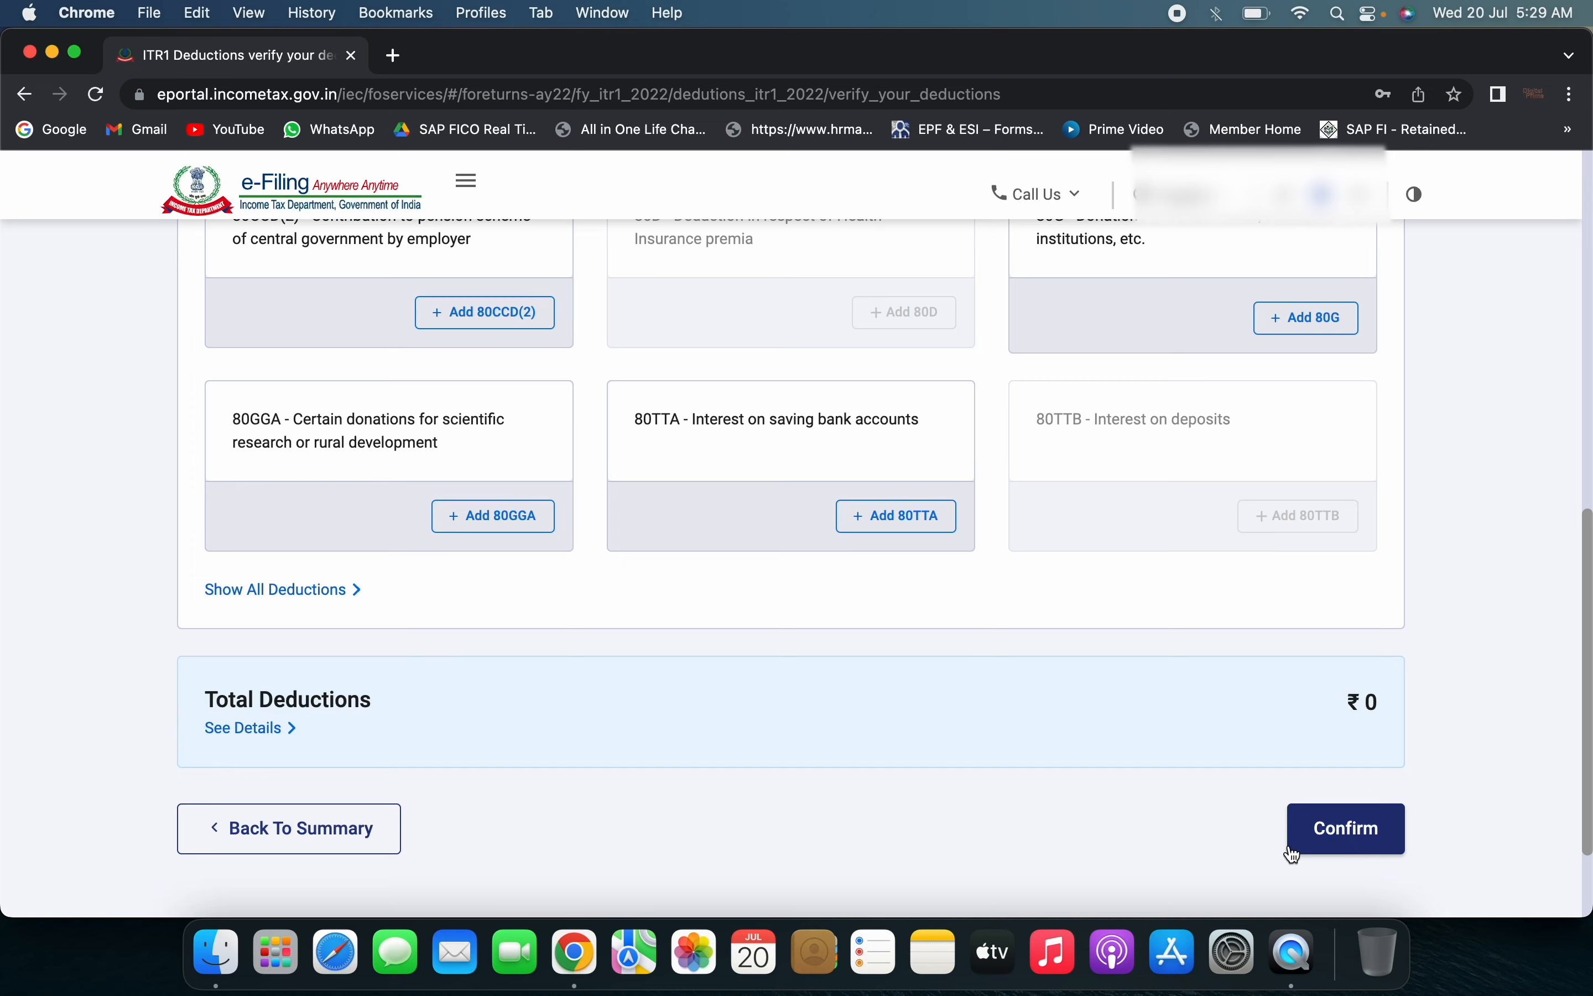
{"action": "left_click", "coordinate": [1323, 827]}
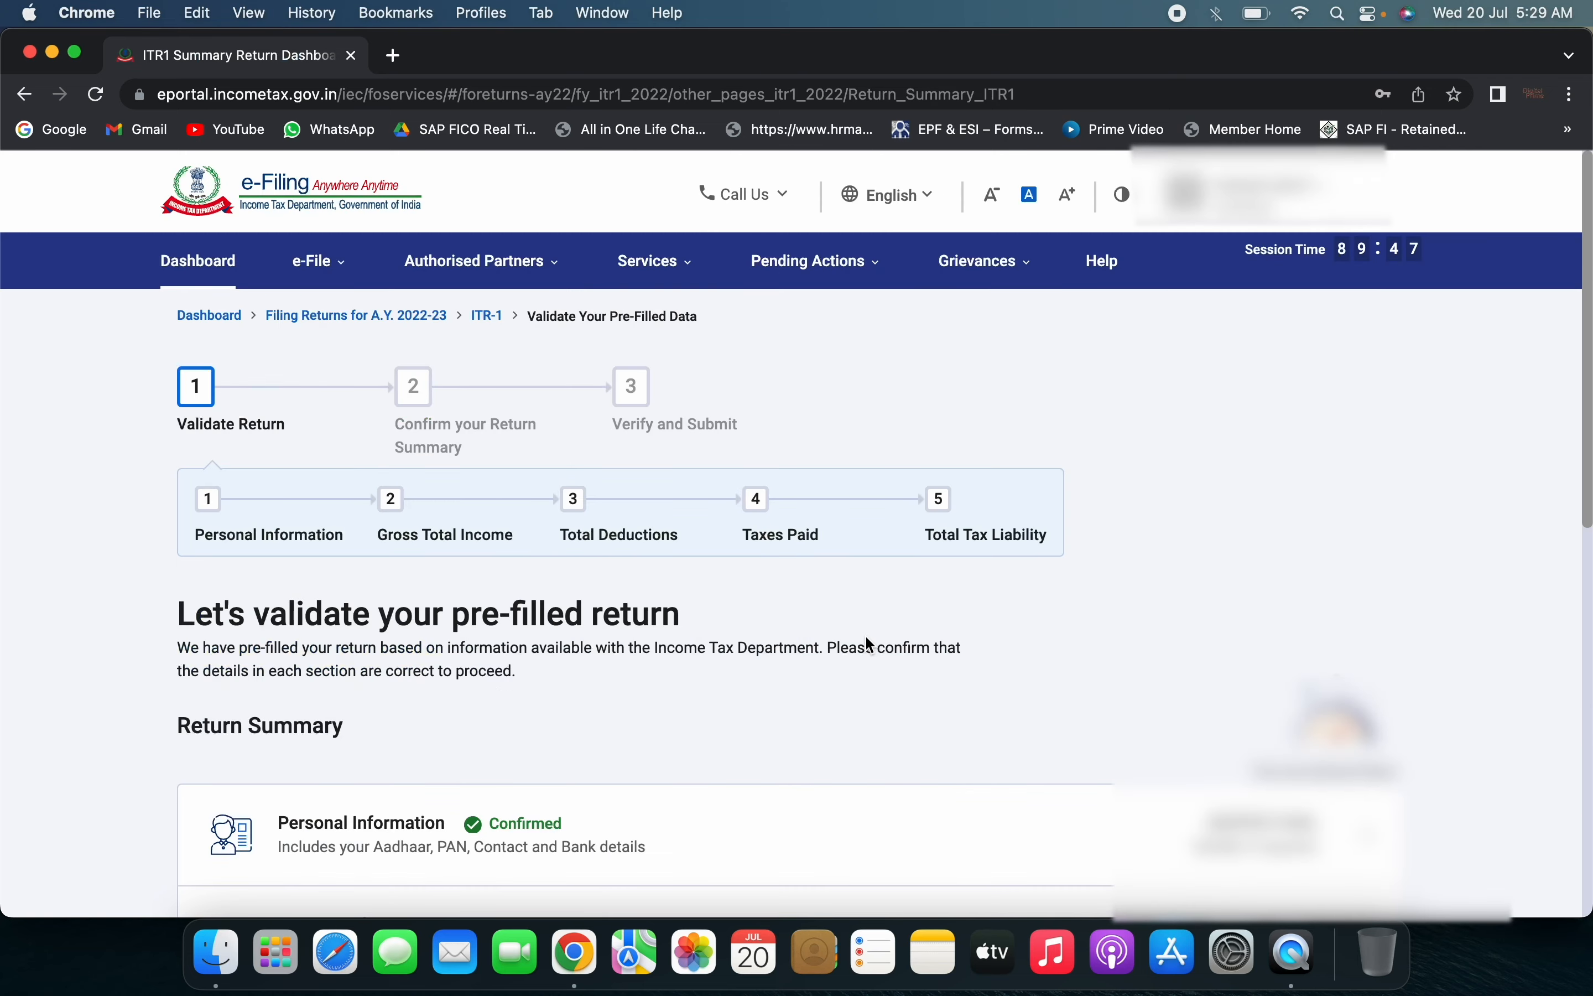
Open the Total Tax Liability section from the return summary and review the Computation of Income entries
{"action": "scroll", "coordinate": [865, 639], "scroll_direction": "down", "scroll_amount": 10}
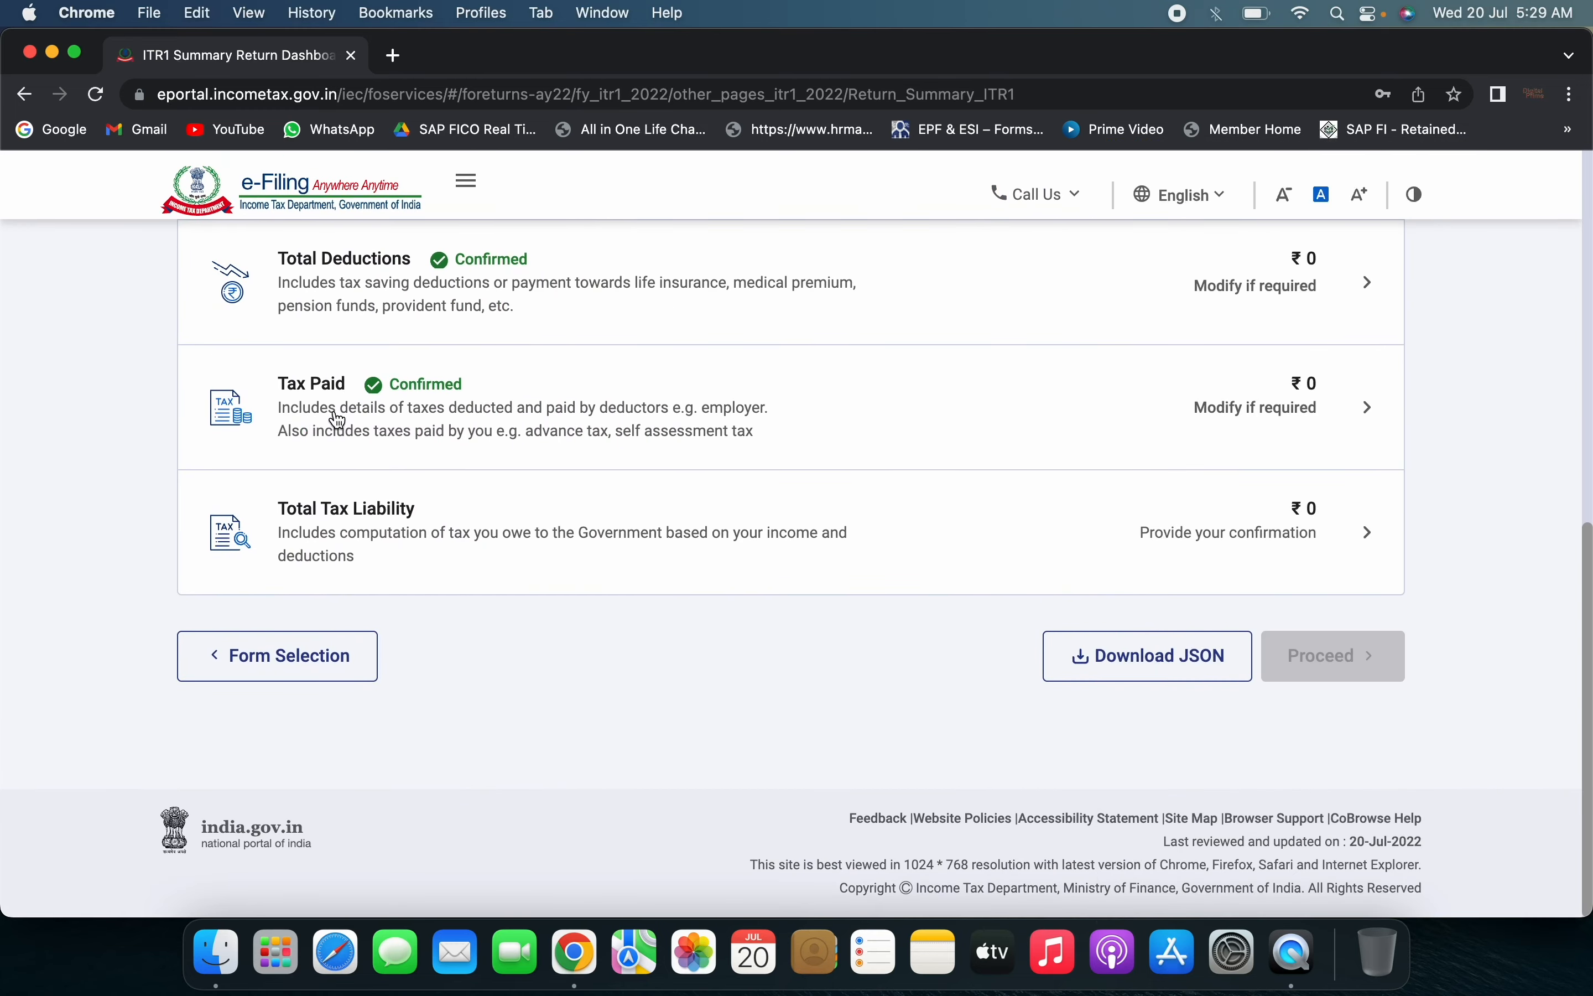
{"action": "left_click", "coordinate": [339, 530]}
{"action": "scroll", "coordinate": [646, 706], "scroll_direction": "down", "scroll_amount": 10}
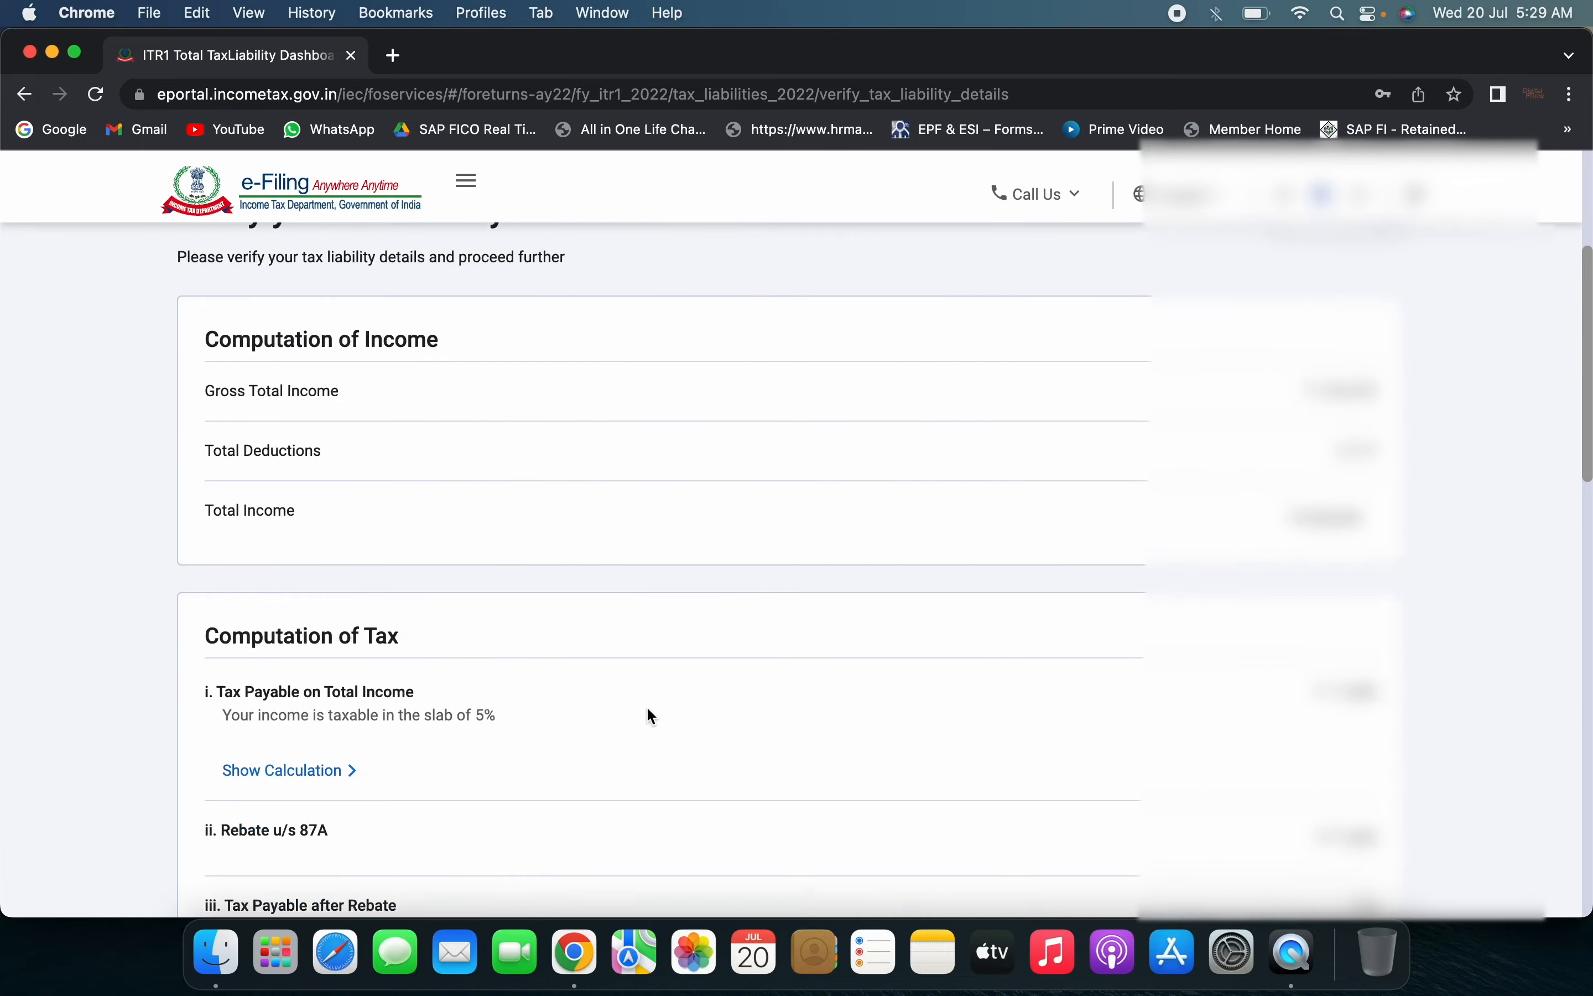
{"action": "scroll", "coordinate": [646, 706], "scroll_direction": "down", "scroll_amount": 3}
{"action": "scroll", "coordinate": [643, 698], "scroll_direction": "up", "scroll_amount": 8}
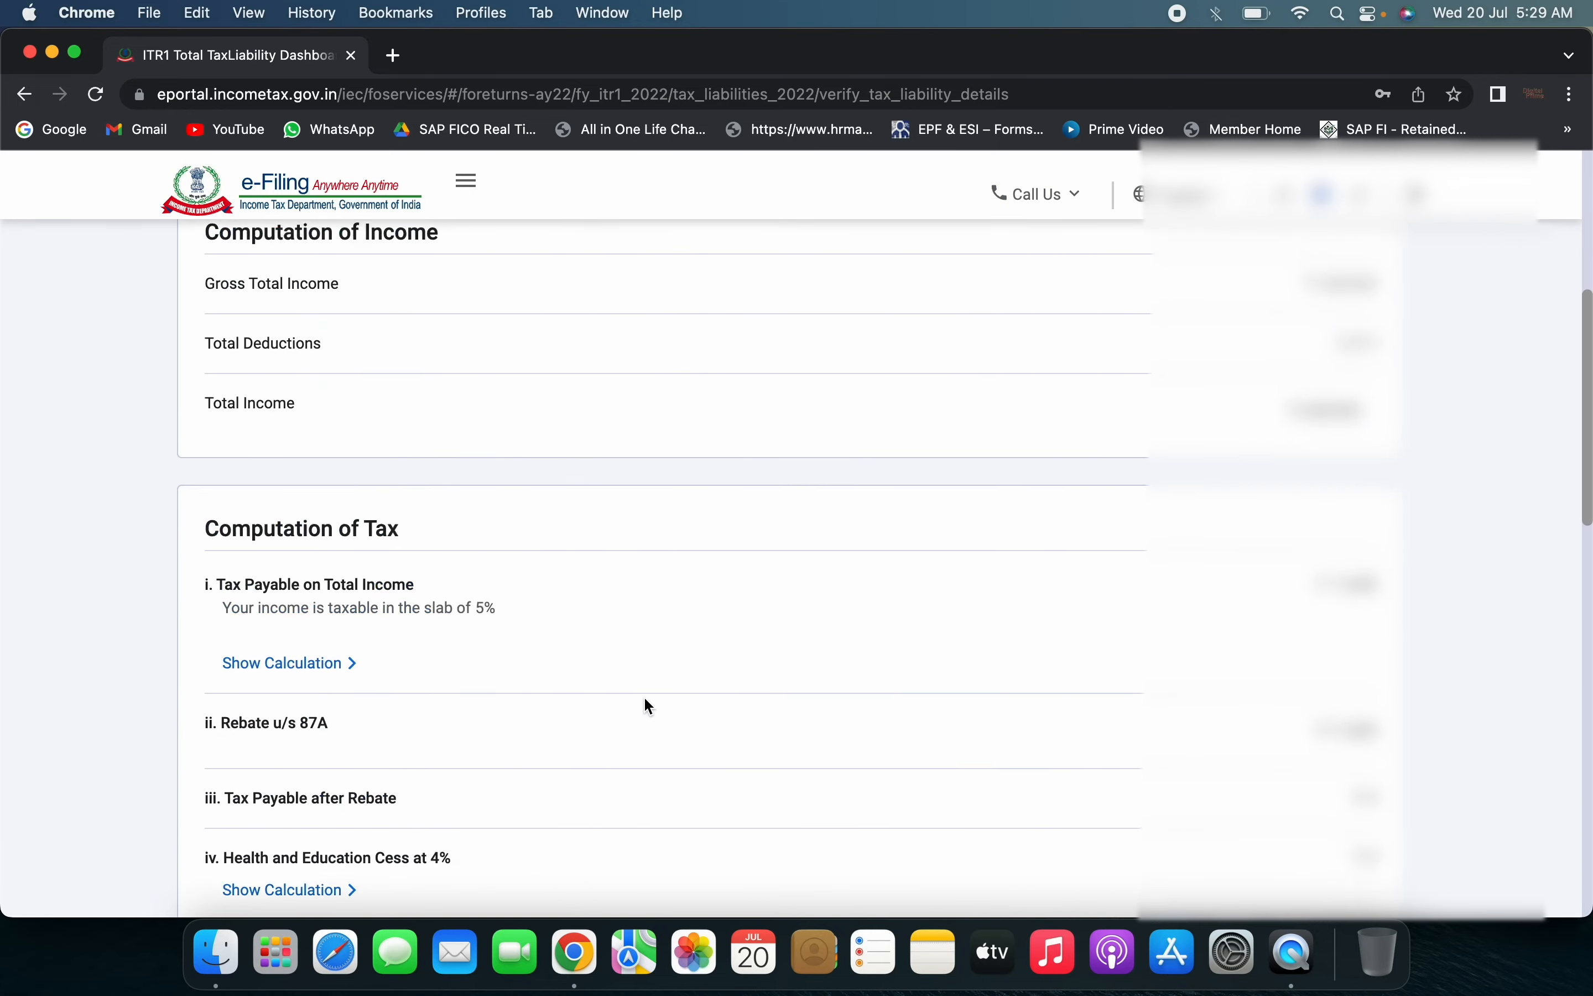
{"action": "scroll", "coordinate": [645, 705], "scroll_direction": "up", "scroll_amount": 4}
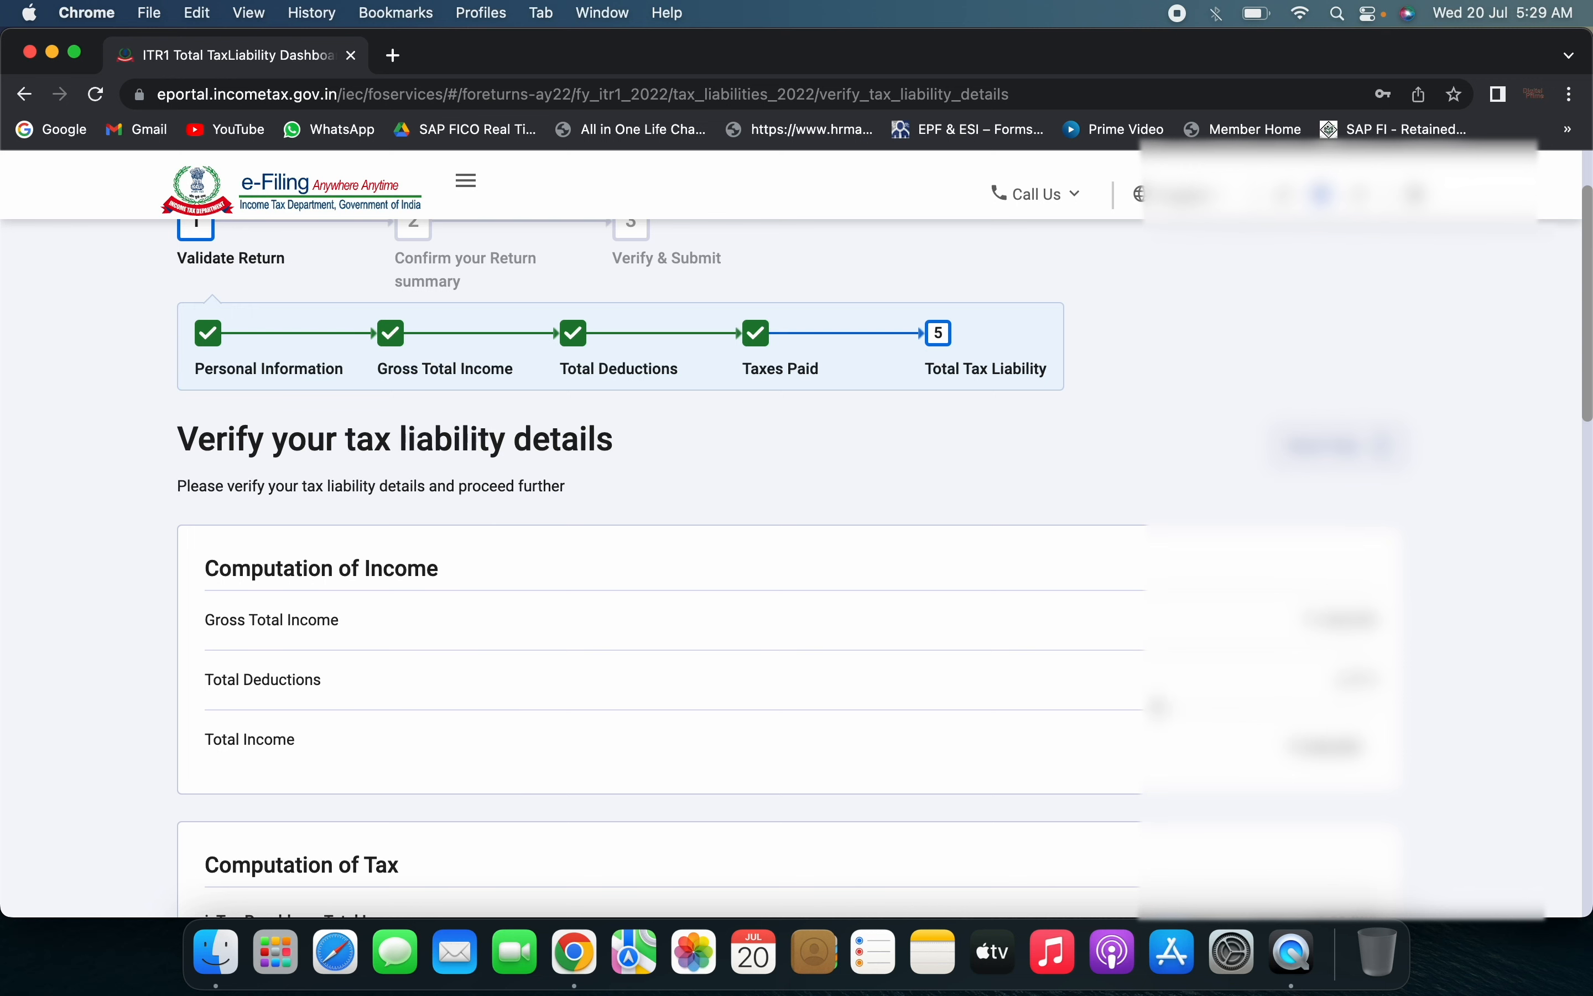
{"action": "scroll", "coordinate": [658, 566], "scroll_direction": "down", "scroll_amount": 1}
{"action": "scroll", "coordinate": [658, 566], "scroll_direction": "down", "scroll_amount": 2}
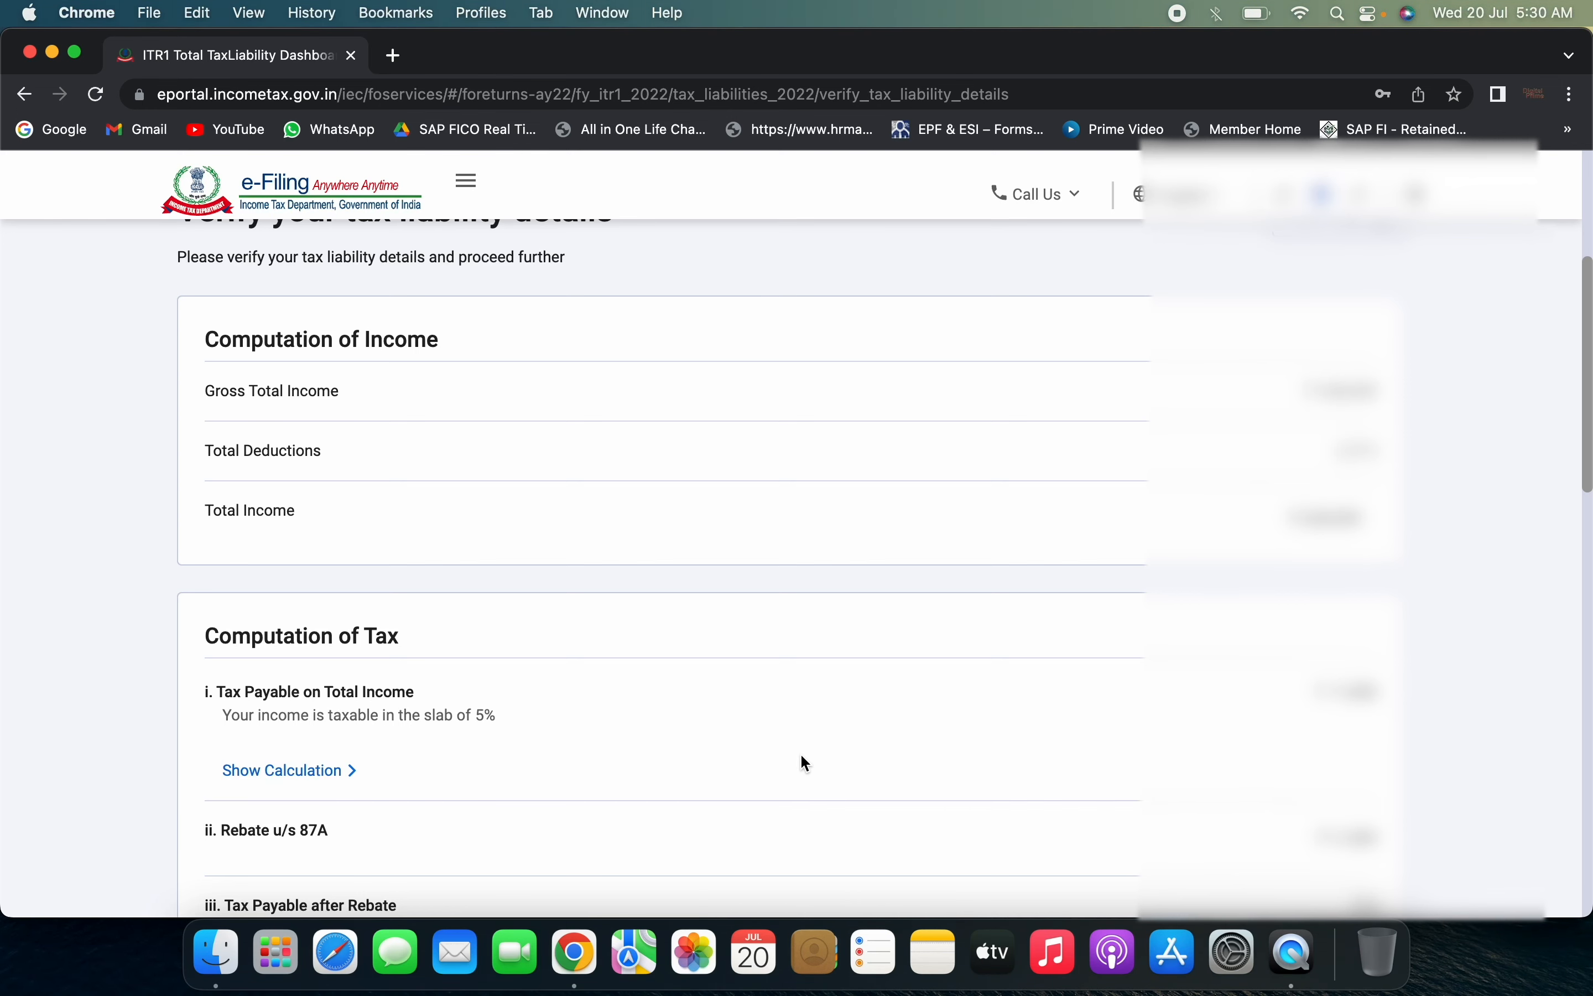
Review the Computation of Tax entries through the interest and fee totals, and confirm the Total Tax Liability section
{"action": "scroll", "coordinate": [800, 764], "scroll_direction": "down", "scroll_amount": 2}
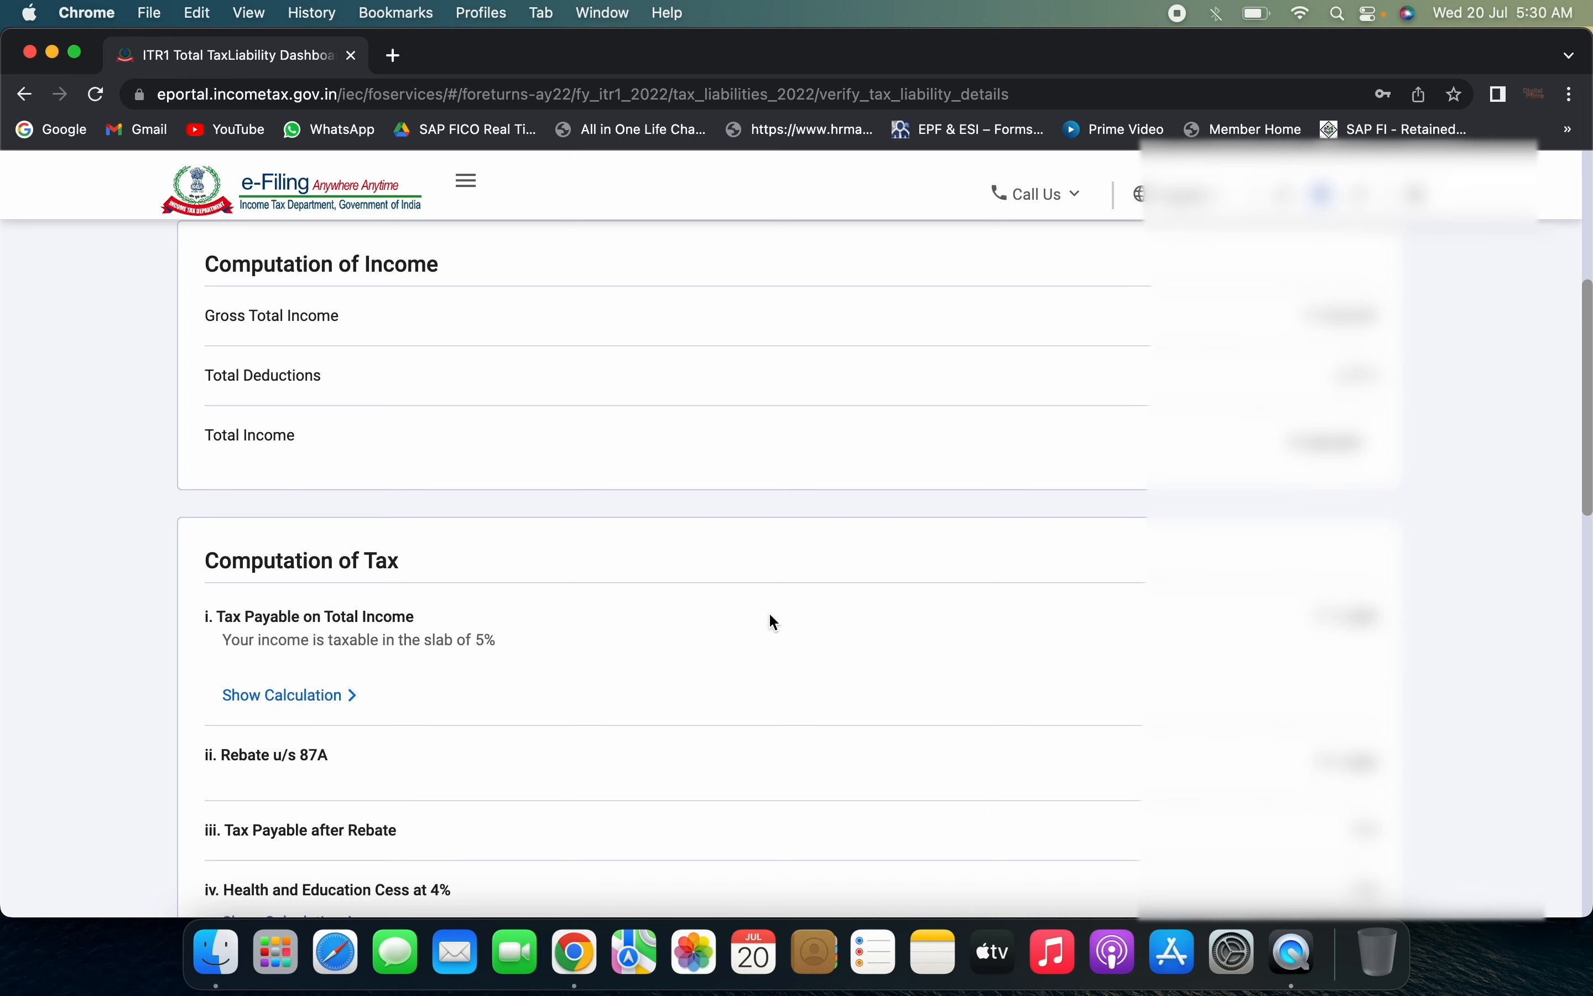
{"action": "scroll", "coordinate": [773, 623], "scroll_direction": "down", "scroll_amount": 3}
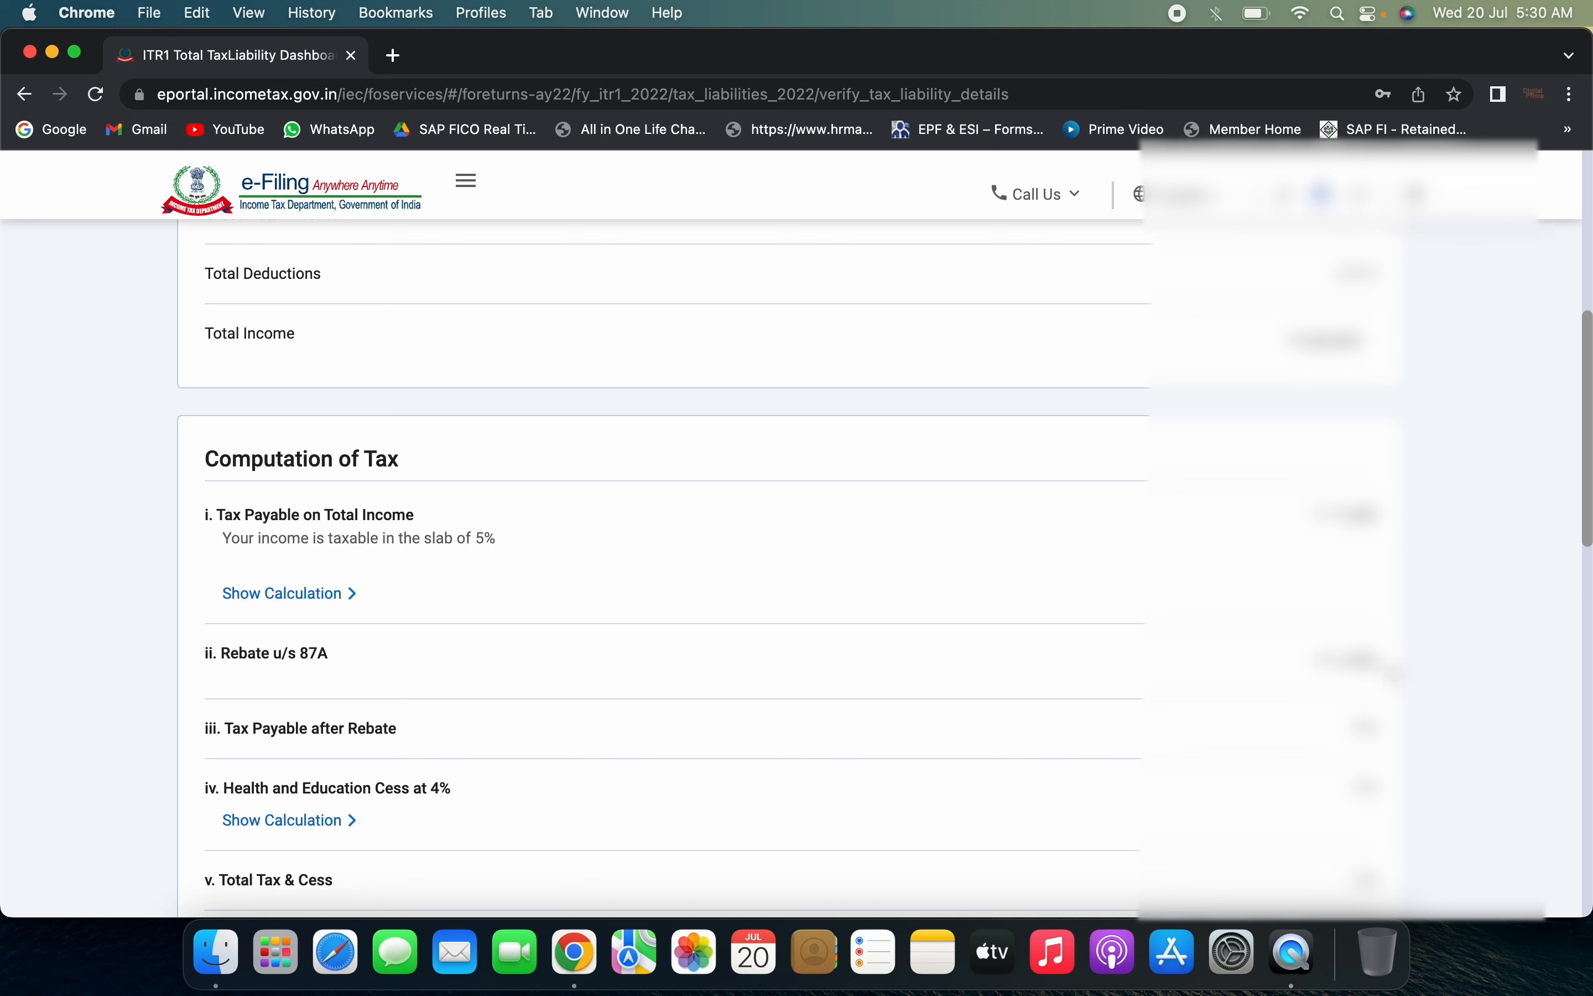
{"action": "scroll", "coordinate": [1002, 672], "scroll_direction": "down", "scroll_amount": 3}
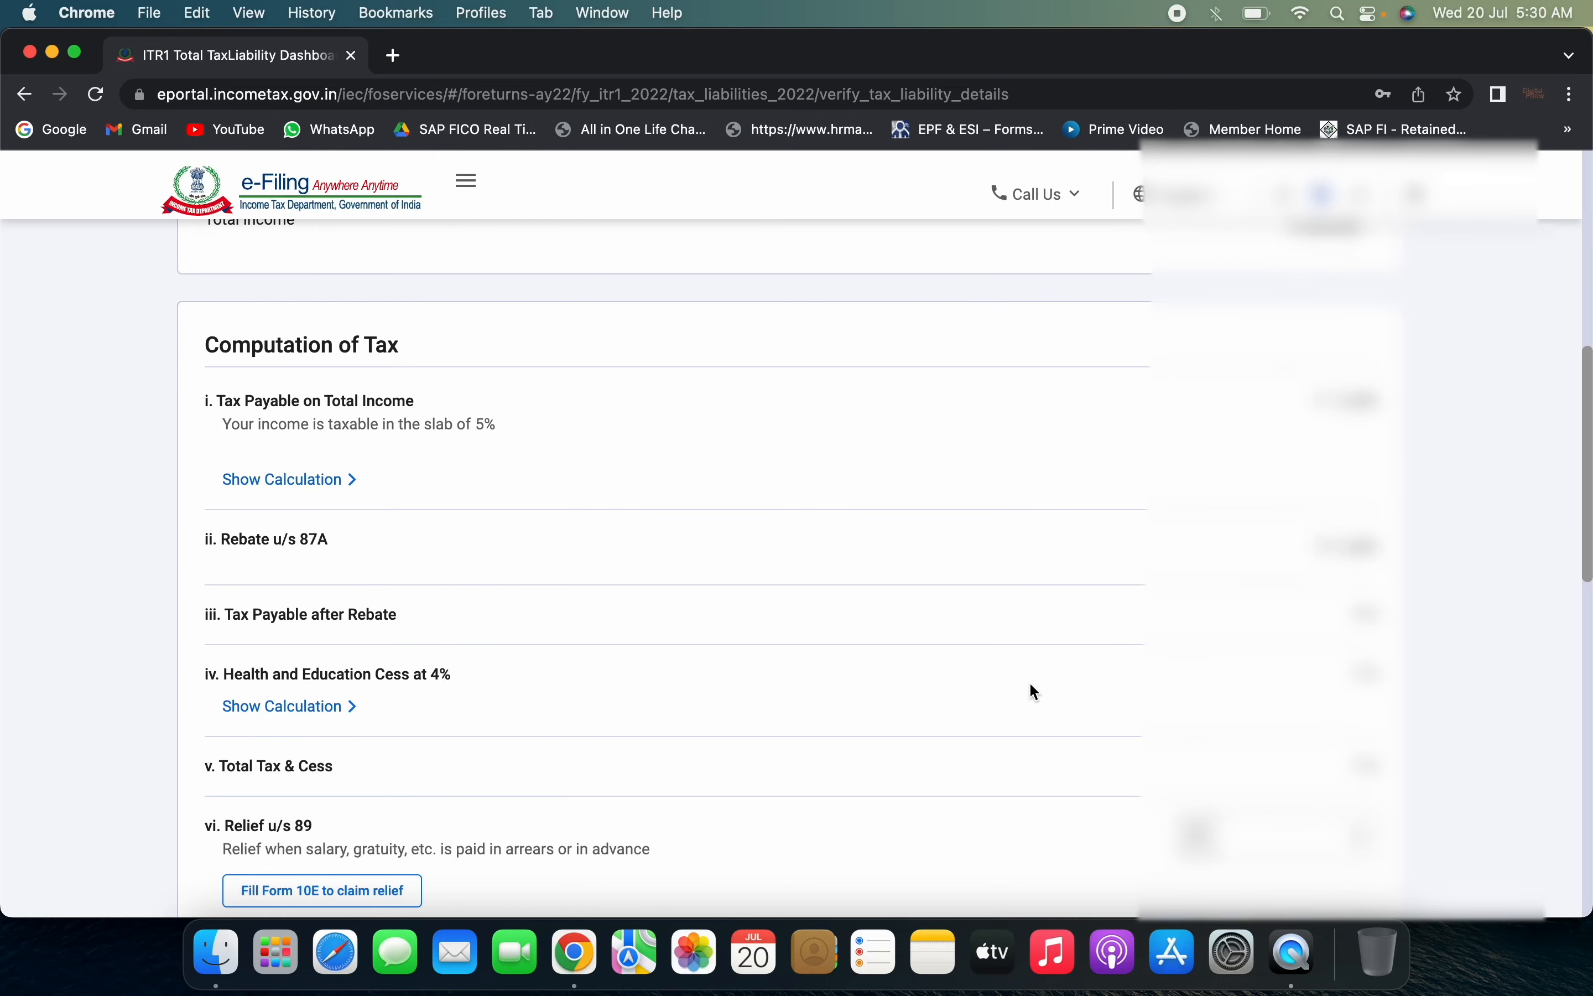
{"action": "scroll", "coordinate": [1002, 673], "scroll_direction": "down", "scroll_amount": 2}
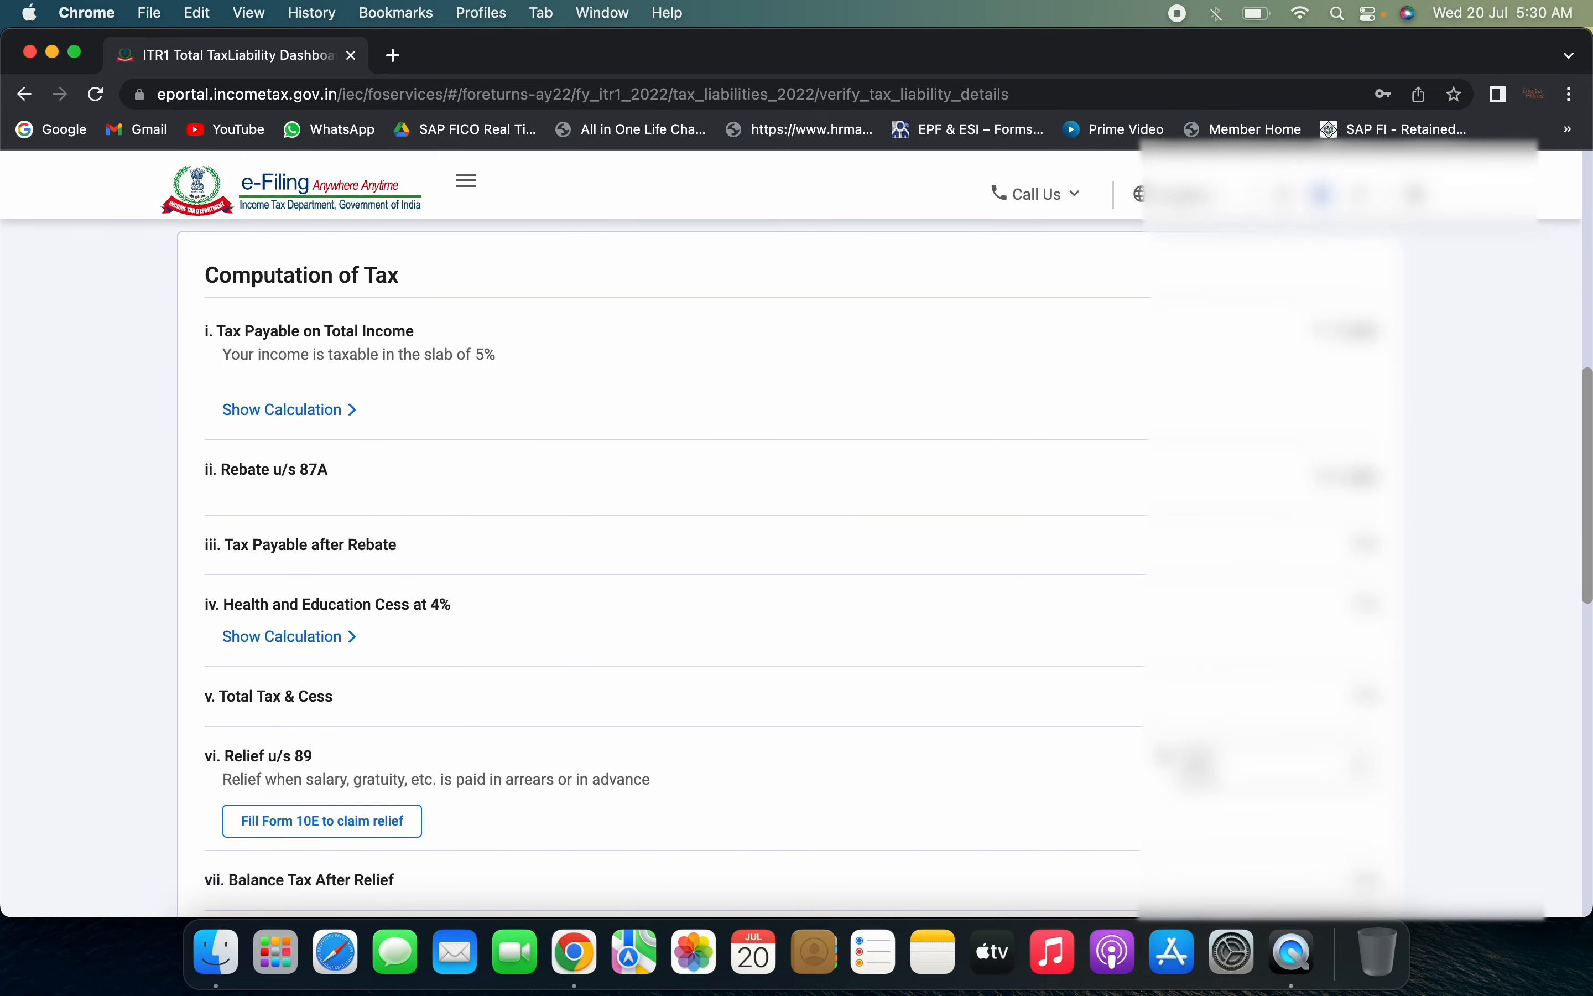
{"action": "scroll", "coordinate": [1002, 672], "scroll_direction": "down", "scroll_amount": 10}
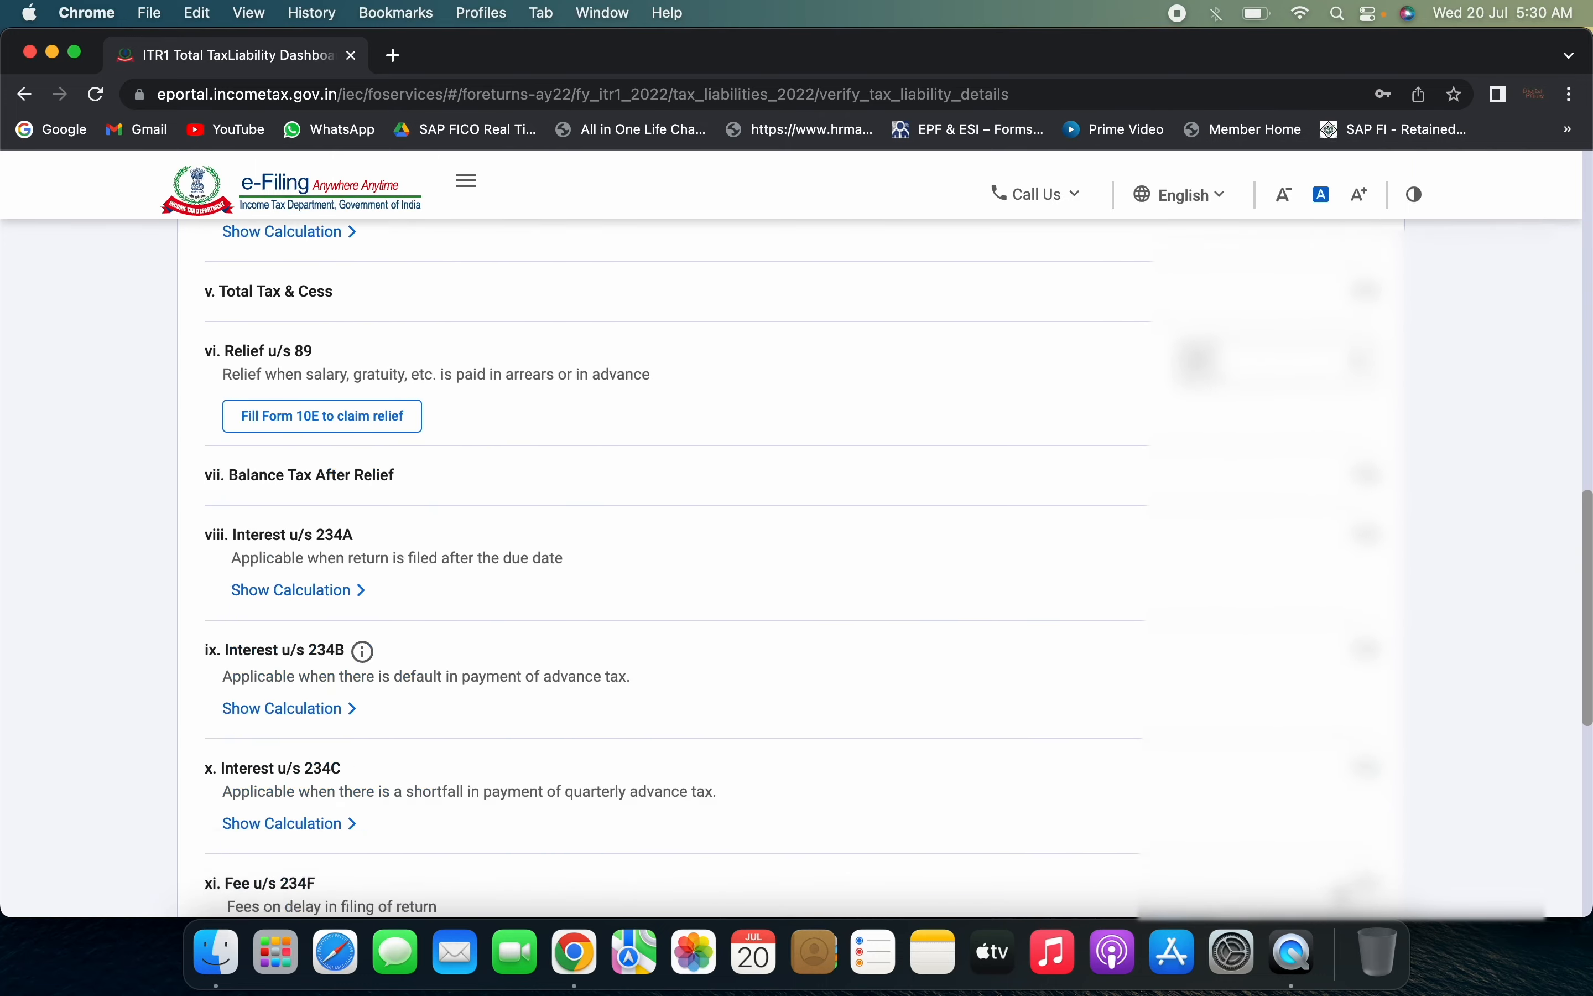
{"action": "scroll", "coordinate": [1337, 882], "scroll_direction": "down", "scroll_amount": 15}
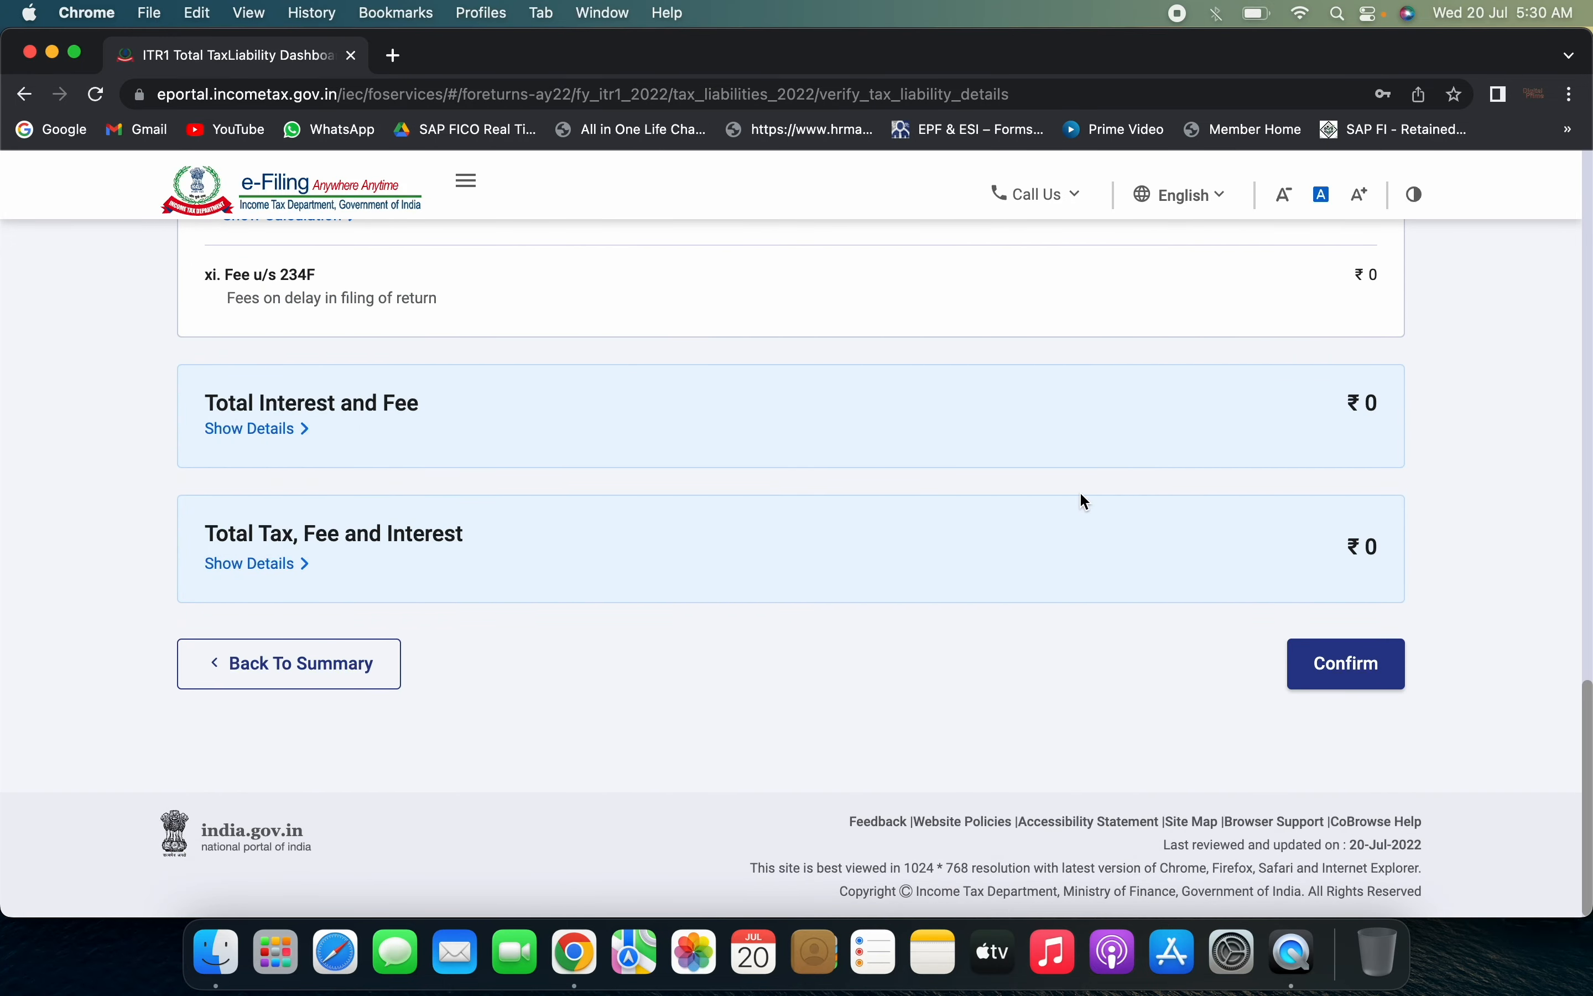
{"action": "left_click", "coordinate": [1336, 683]}
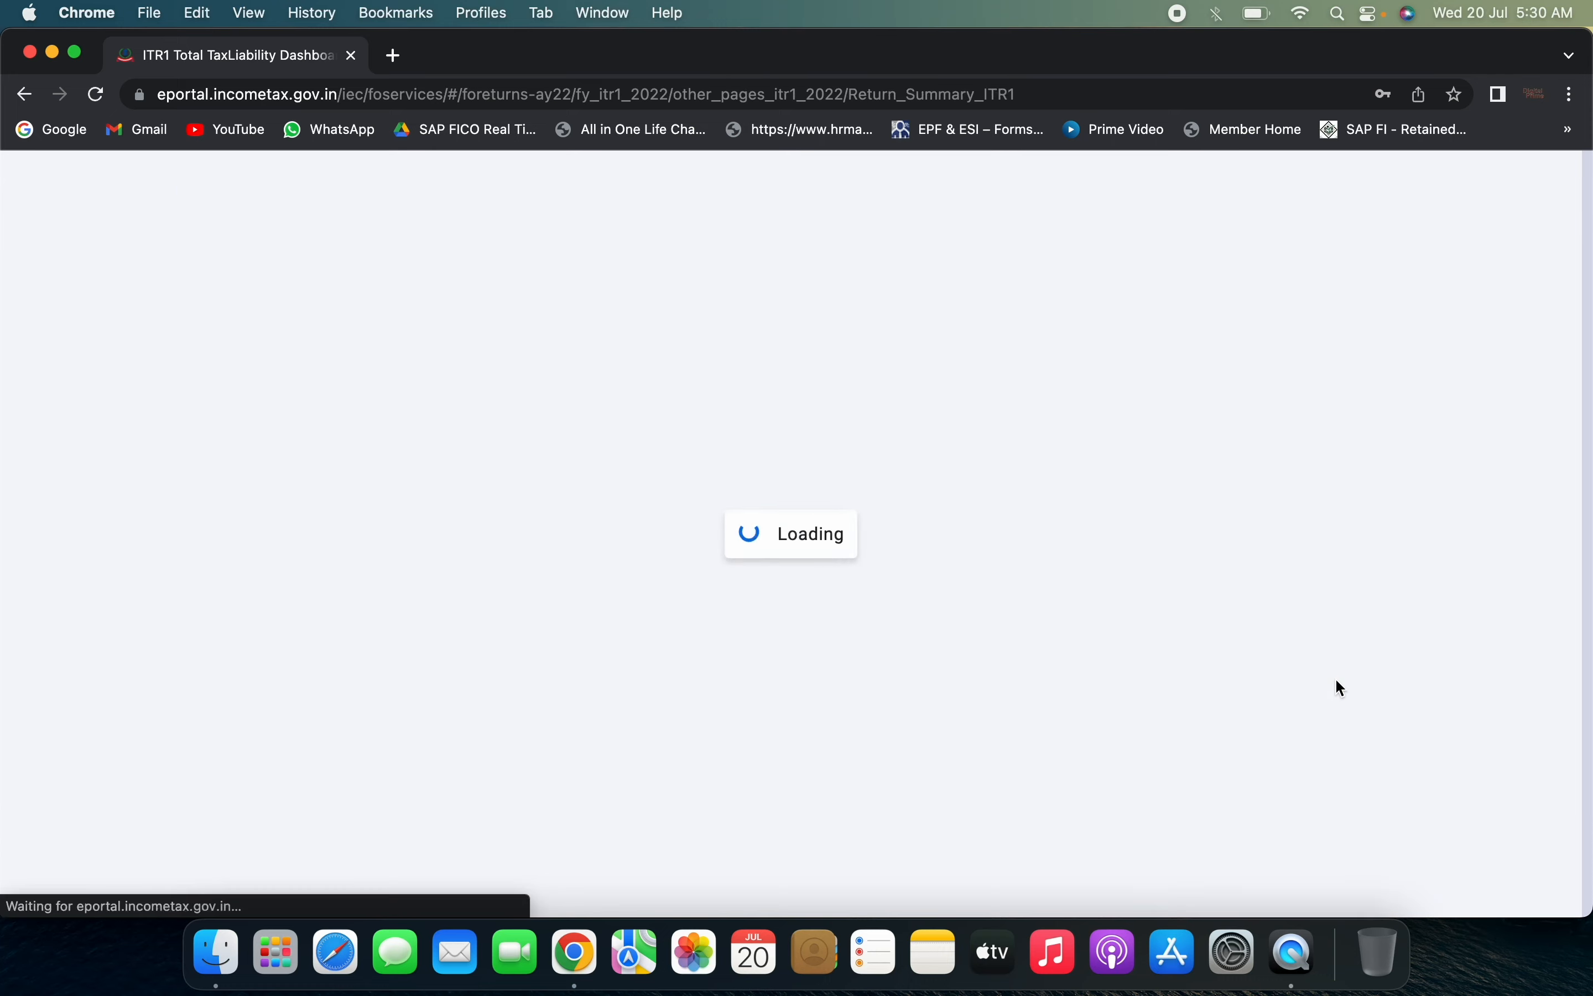
Proceed from the validated return summary to the Tax Summary and review the taxable income, tax payable and Amount Payable entries
{"action": "scroll", "coordinate": [995, 692], "scroll_direction": "down", "scroll_amount": 15}
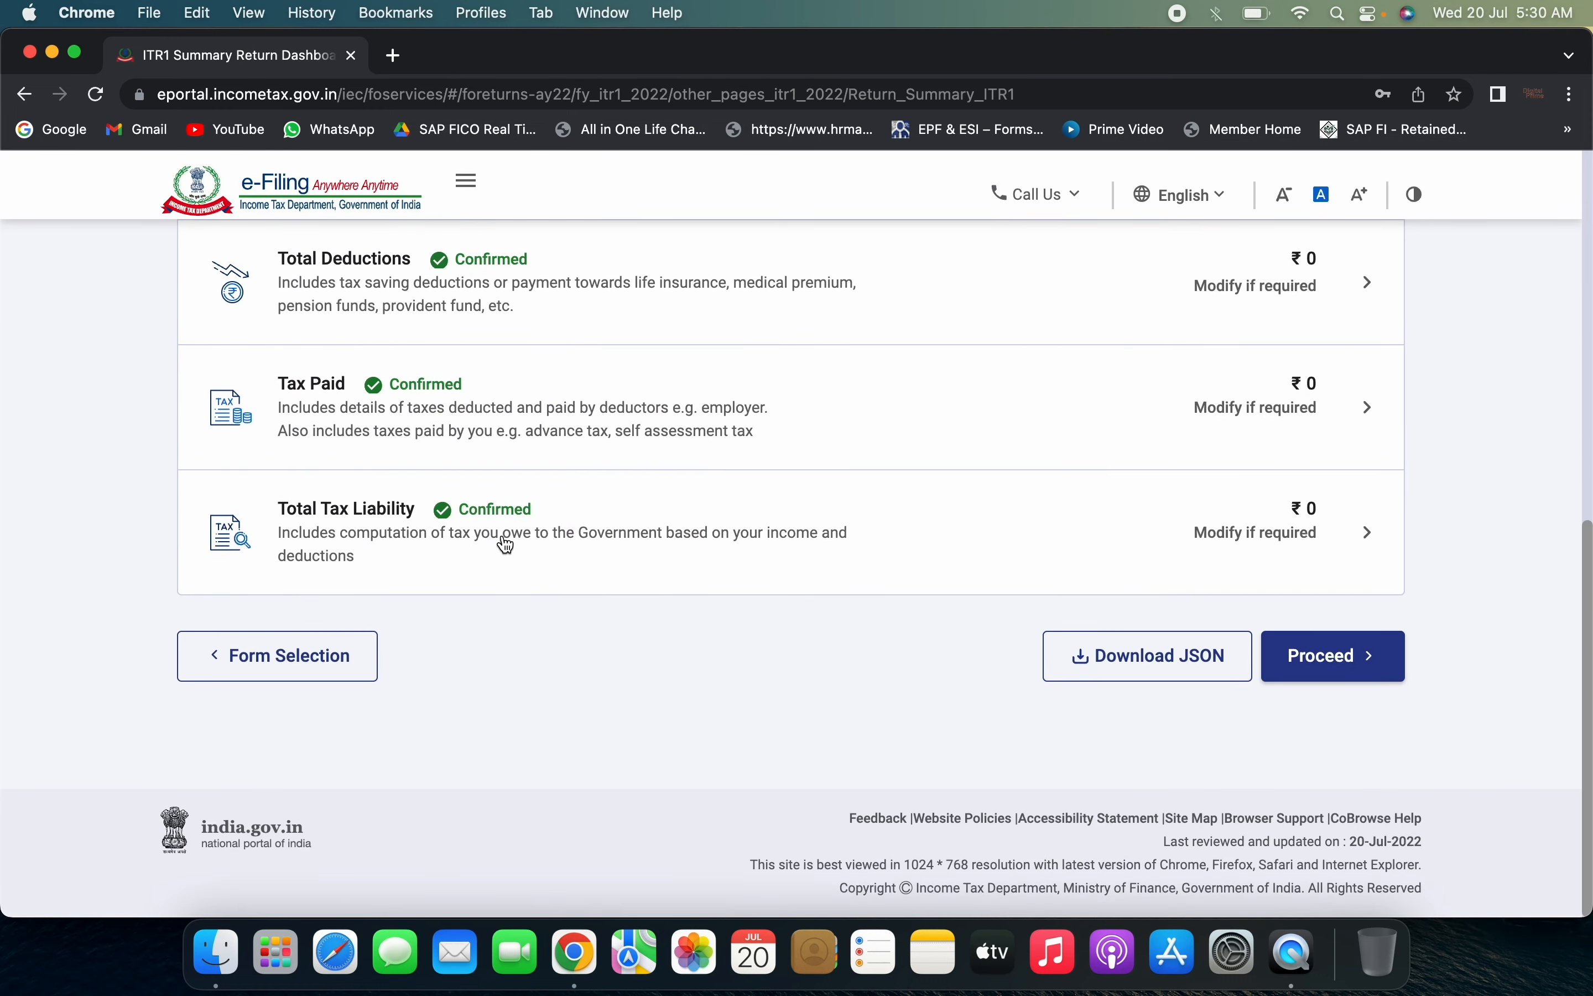
{"action": "left_click", "coordinate": [1300, 685]}
{"action": "scroll", "coordinate": [987, 629], "scroll_direction": "down", "scroll_amount": 10}
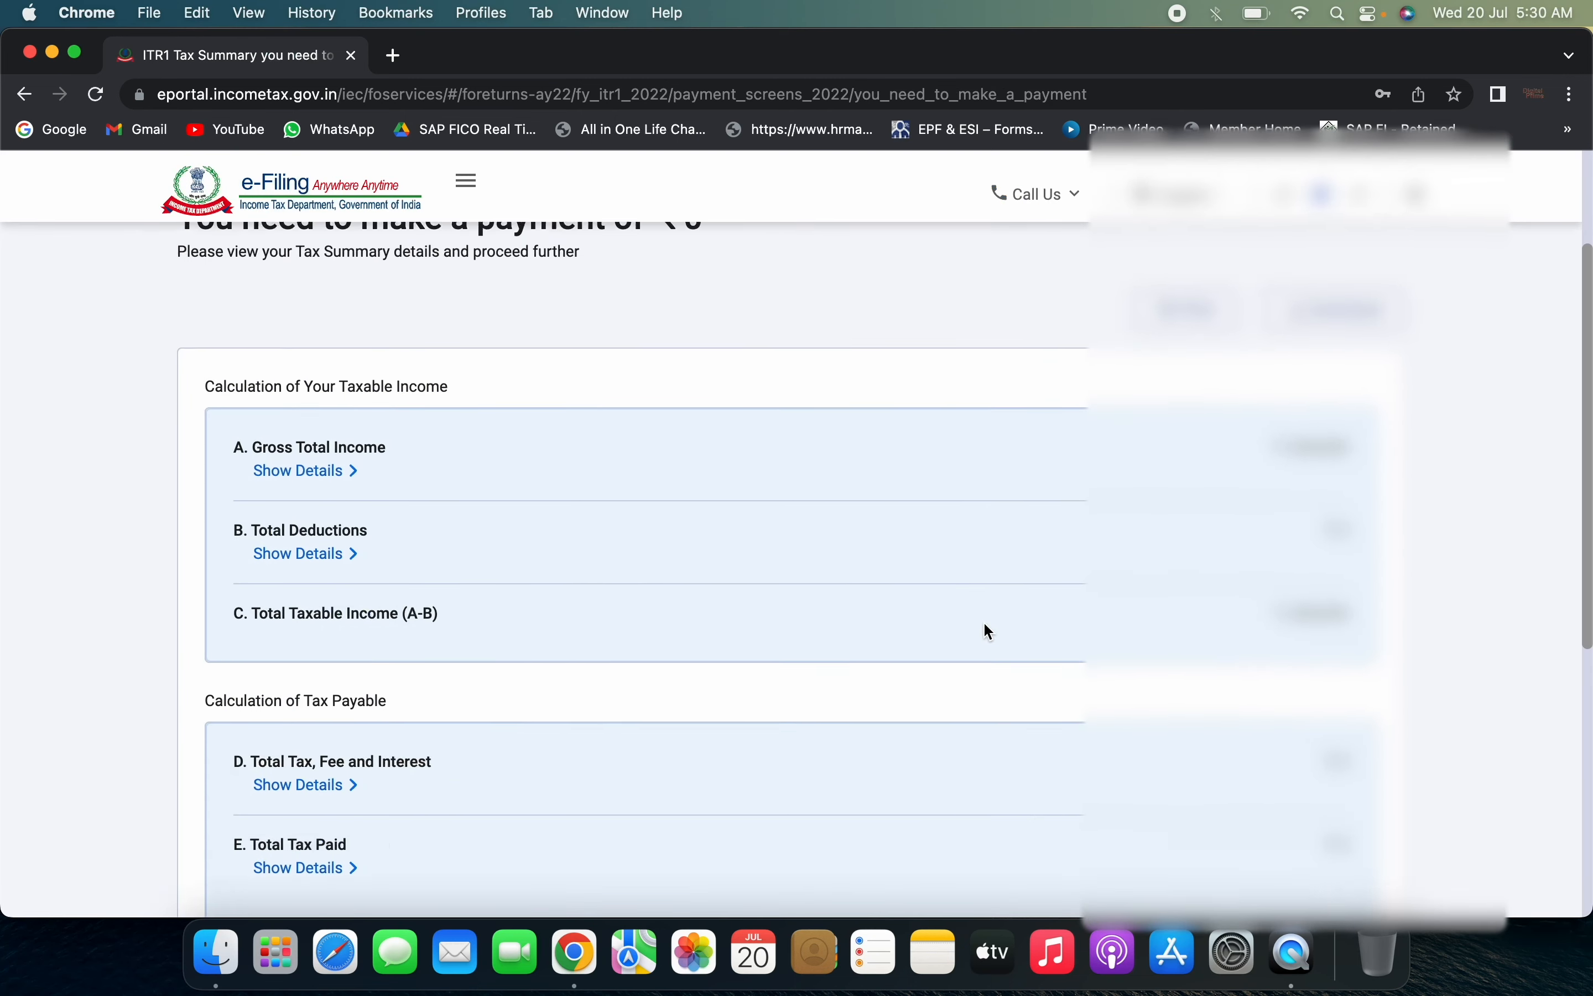
{"action": "scroll", "coordinate": [984, 622], "scroll_direction": "down", "scroll_amount": 5}
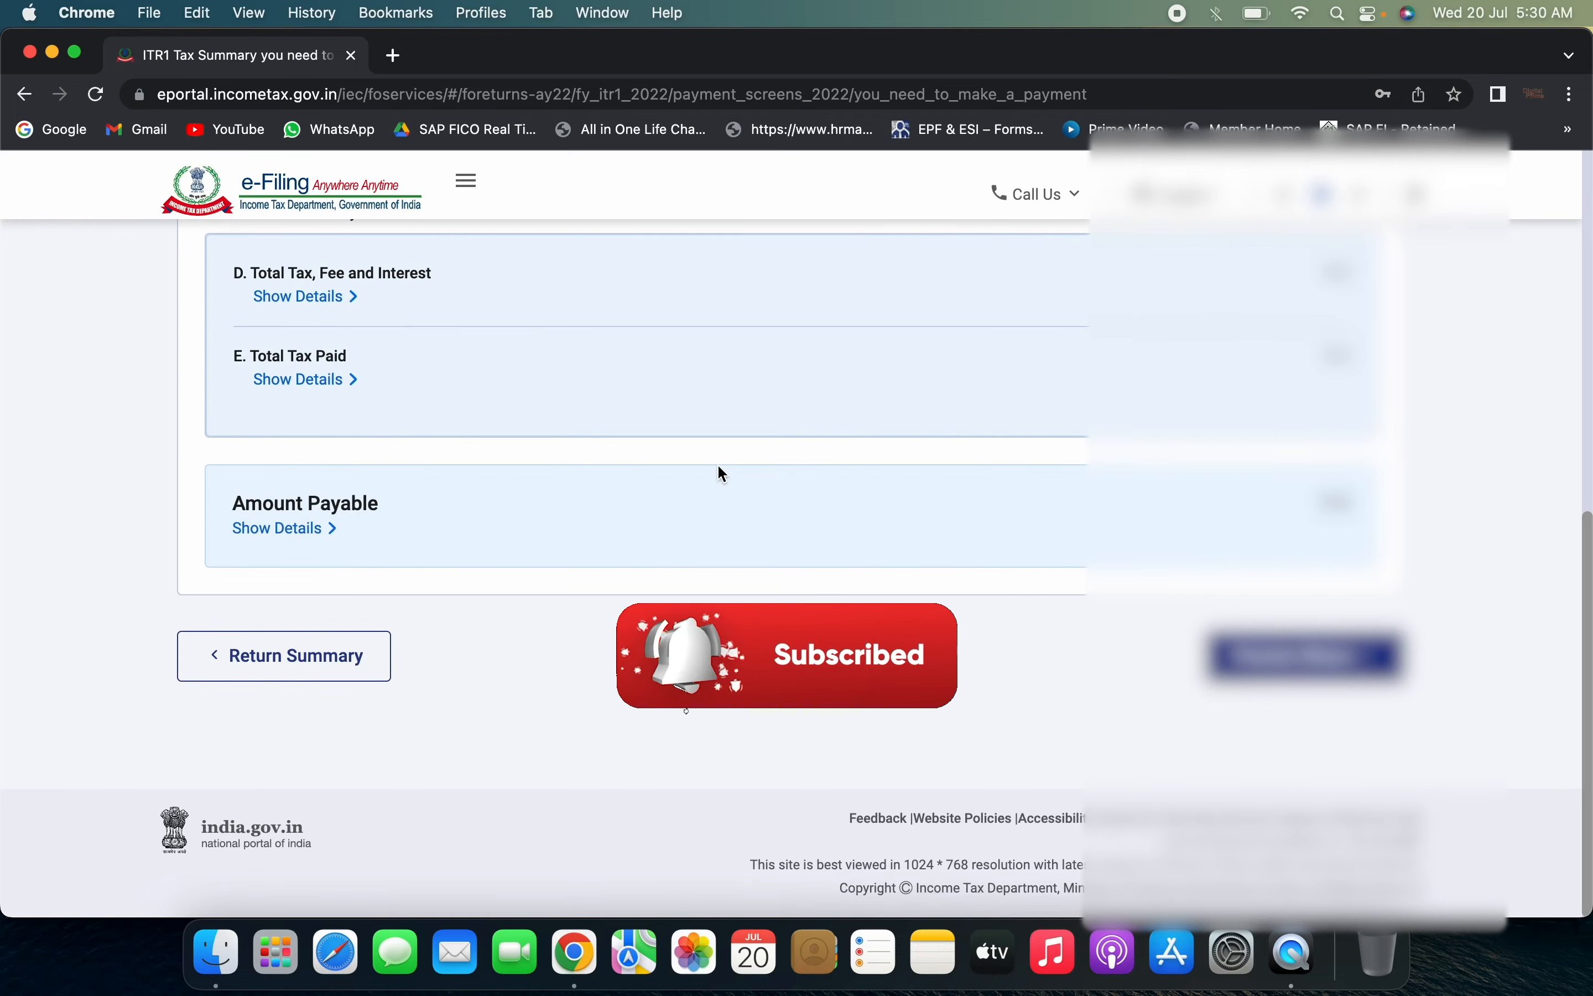
{"action": "scroll", "coordinate": [722, 473], "scroll_direction": "up", "scroll_amount": 15}
{"action": "scroll", "coordinate": [722, 473], "scroll_direction": "down", "scroll_amount": 5}
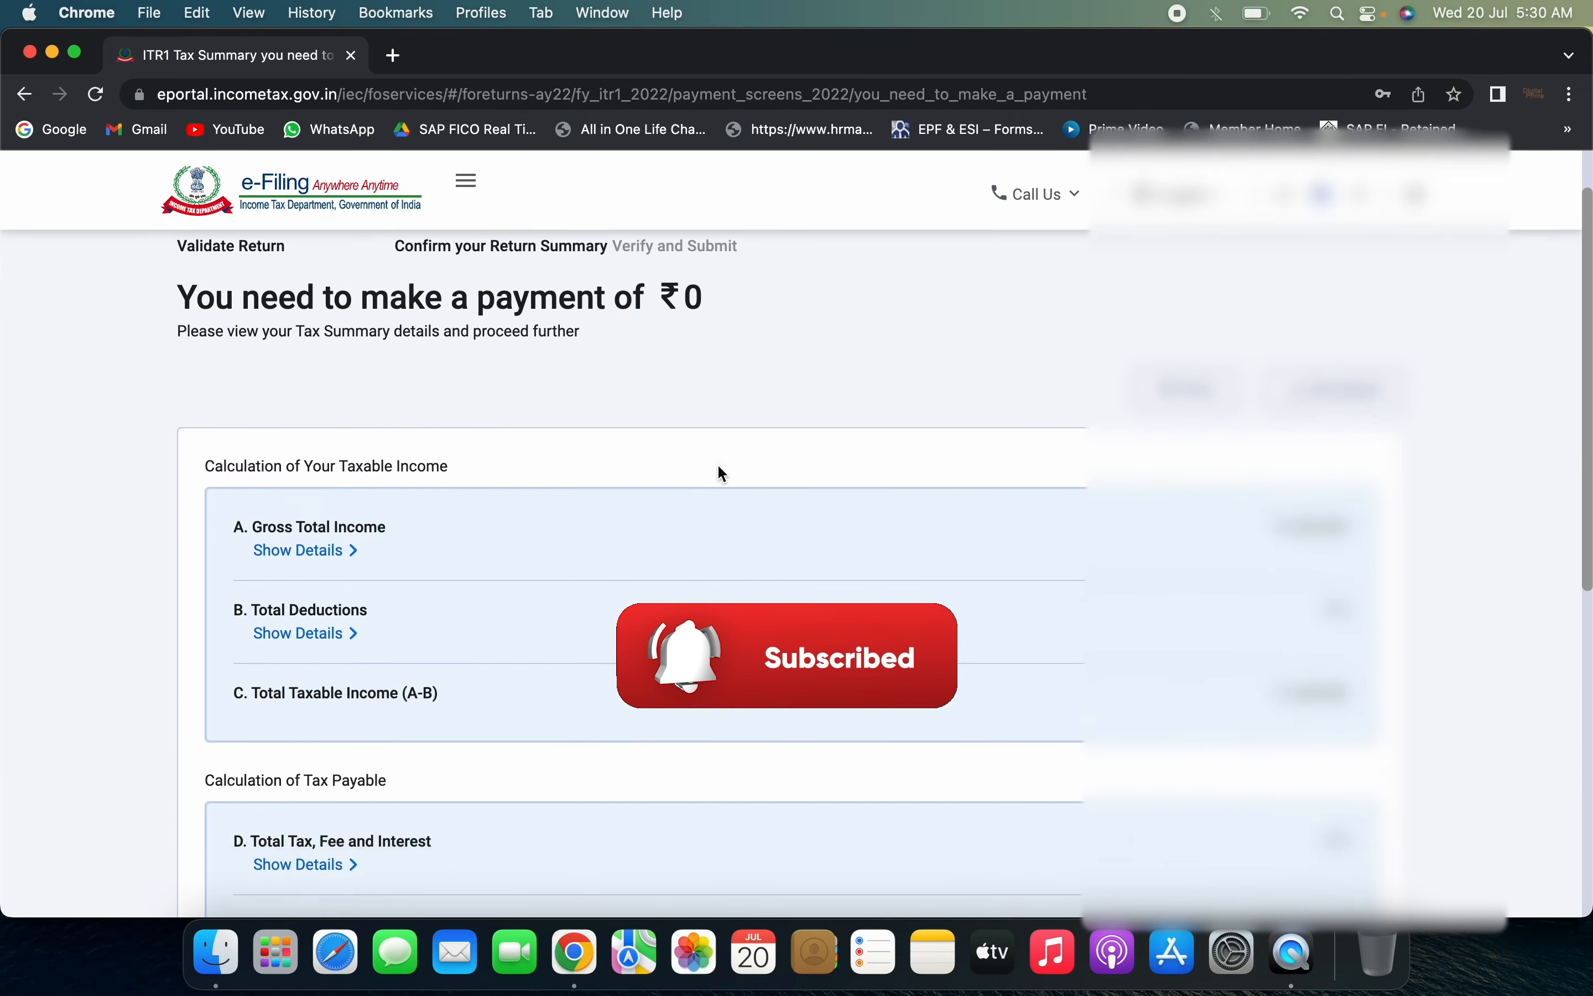
{"action": "scroll", "coordinate": [722, 473], "scroll_direction": "up", "scroll_amount": 2}
{"action": "scroll", "coordinate": [723, 473], "scroll_direction": "up", "scroll_amount": 3}
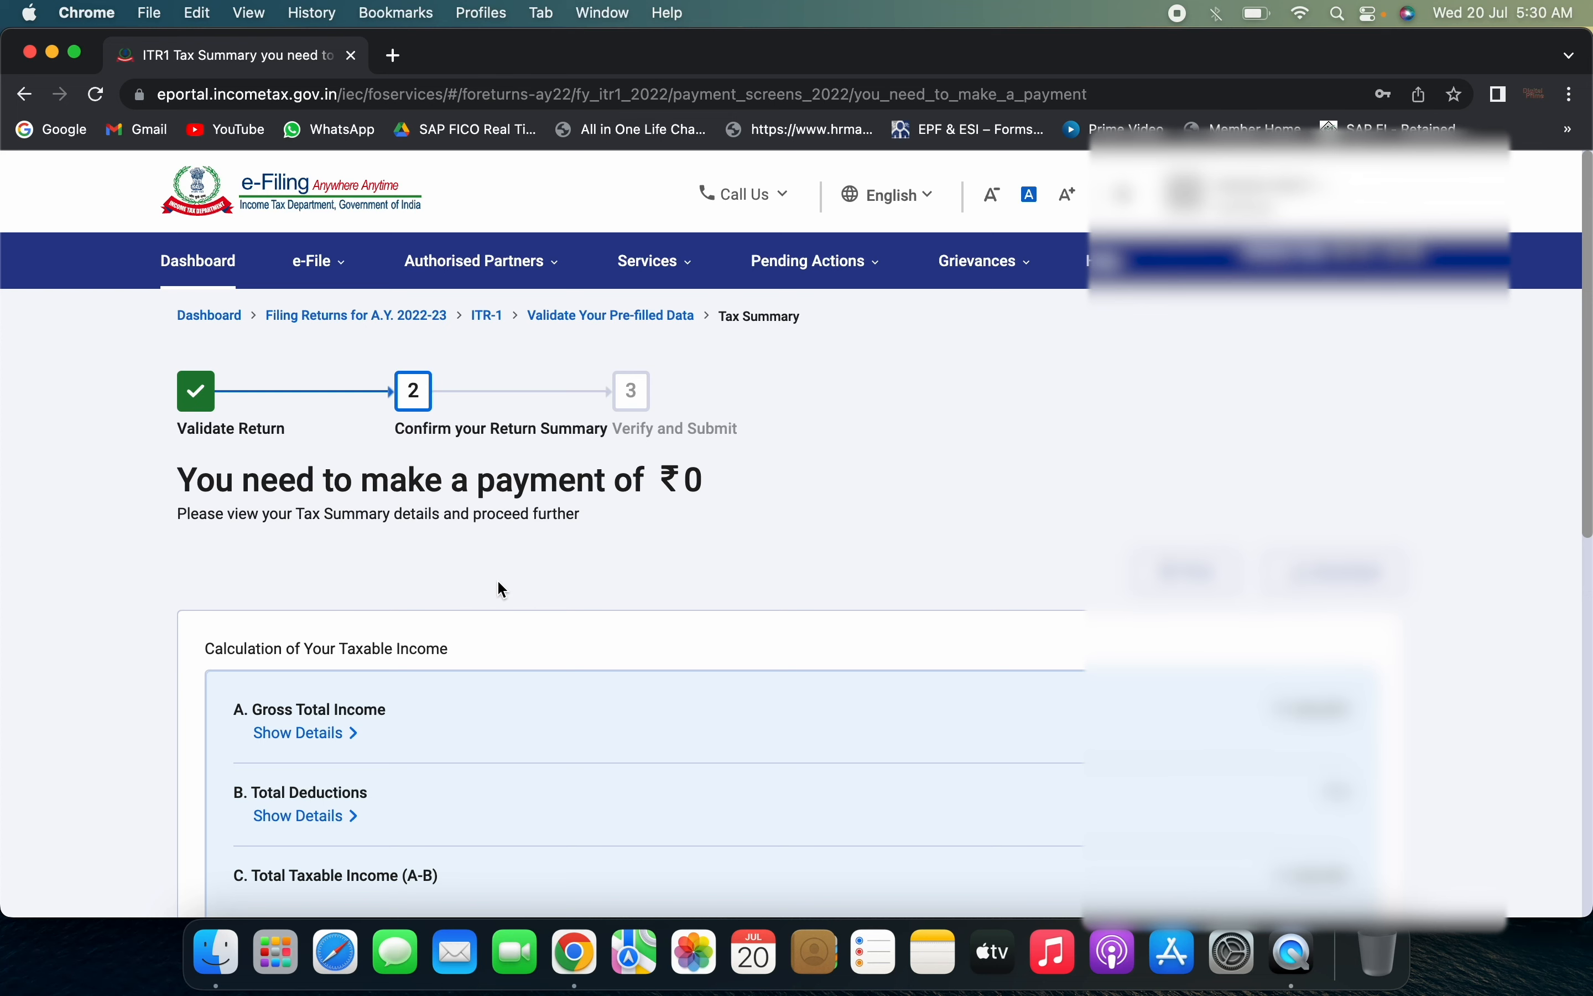
{"action": "scroll", "coordinate": [527, 580], "scroll_direction": "down", "scroll_amount": 10}
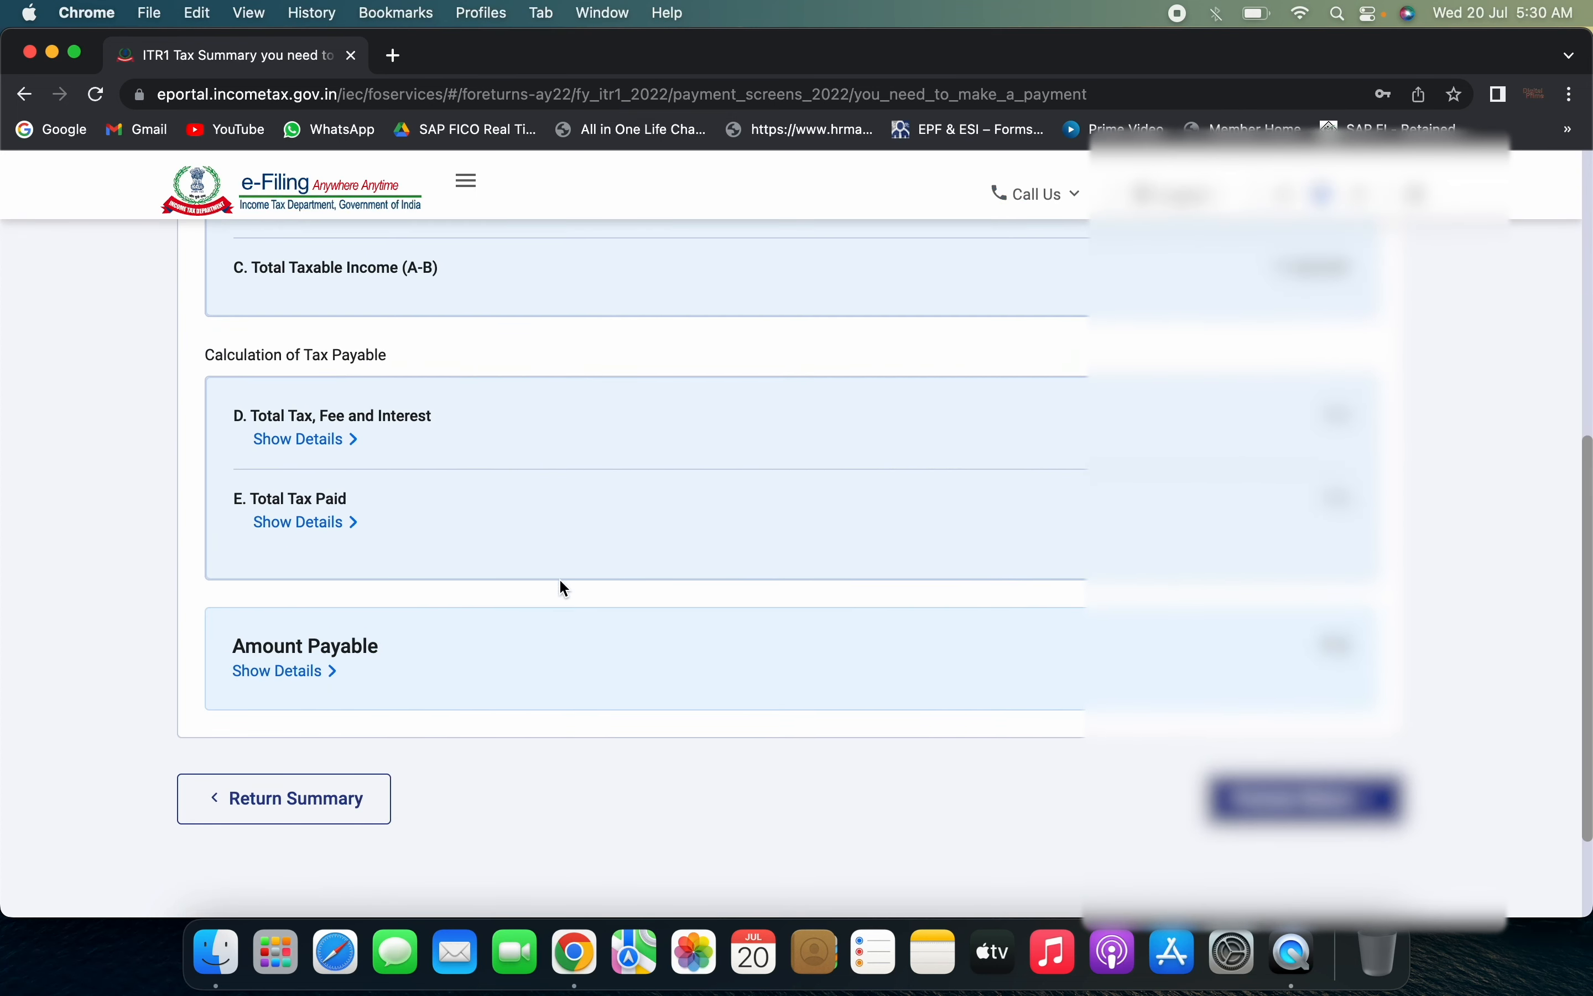
{"action": "scroll", "coordinate": [560, 580], "scroll_direction": "up", "scroll_amount": 10}
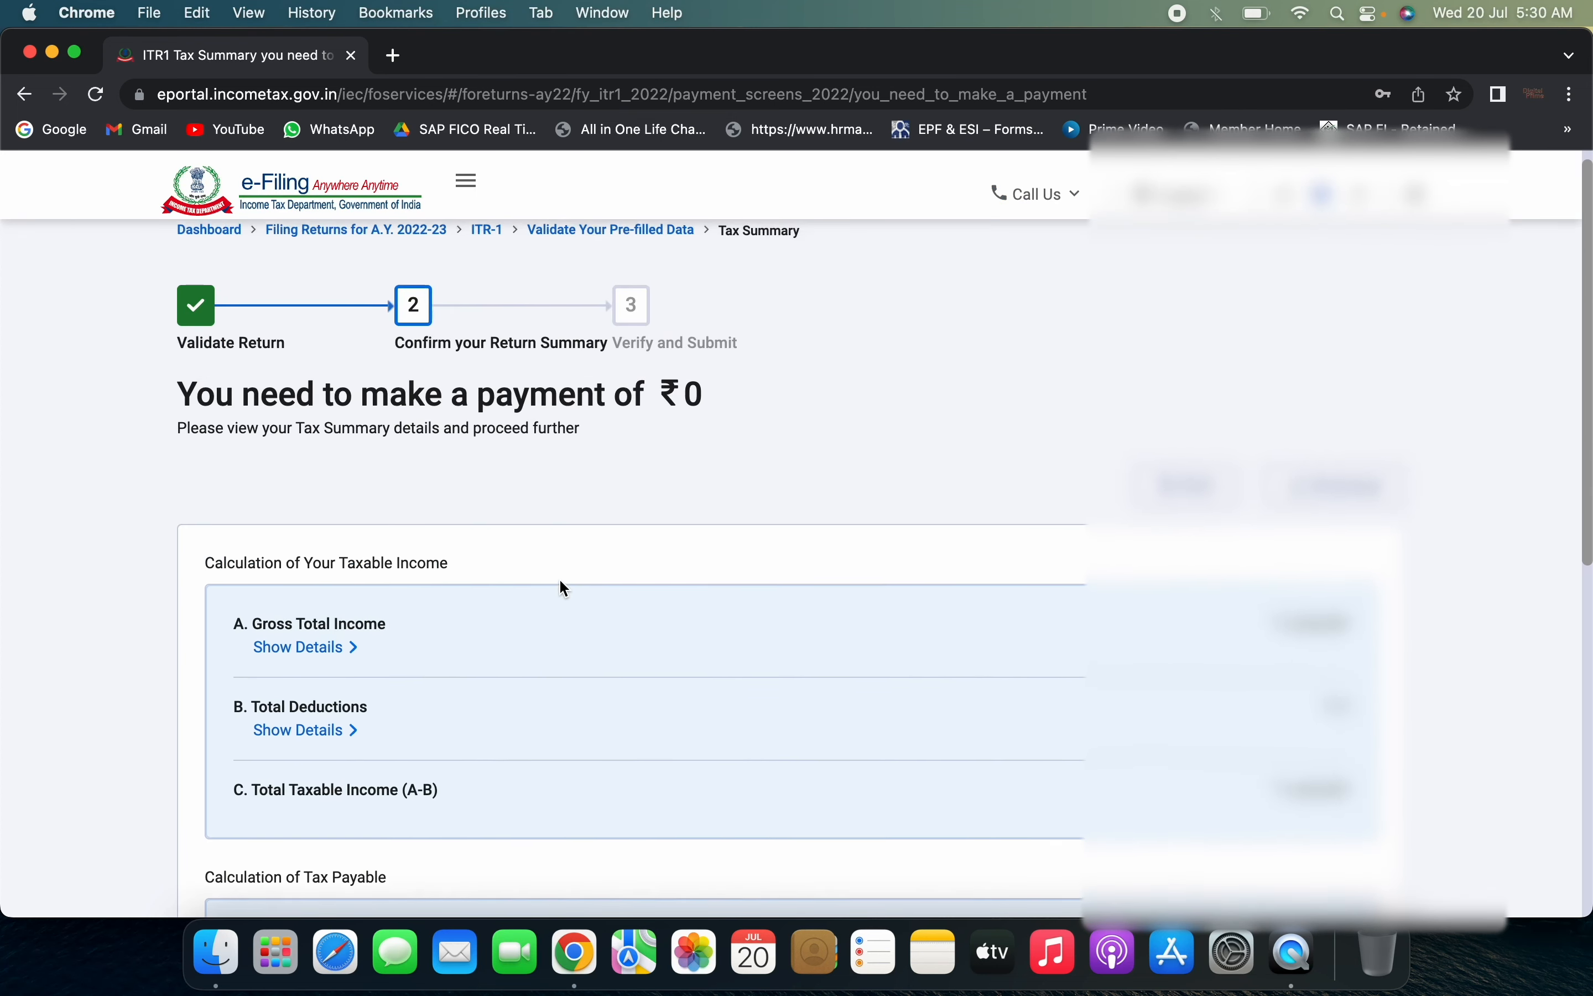
{"action": "scroll", "coordinate": [758, 783], "scroll_direction": "down", "scroll_amount": 10}
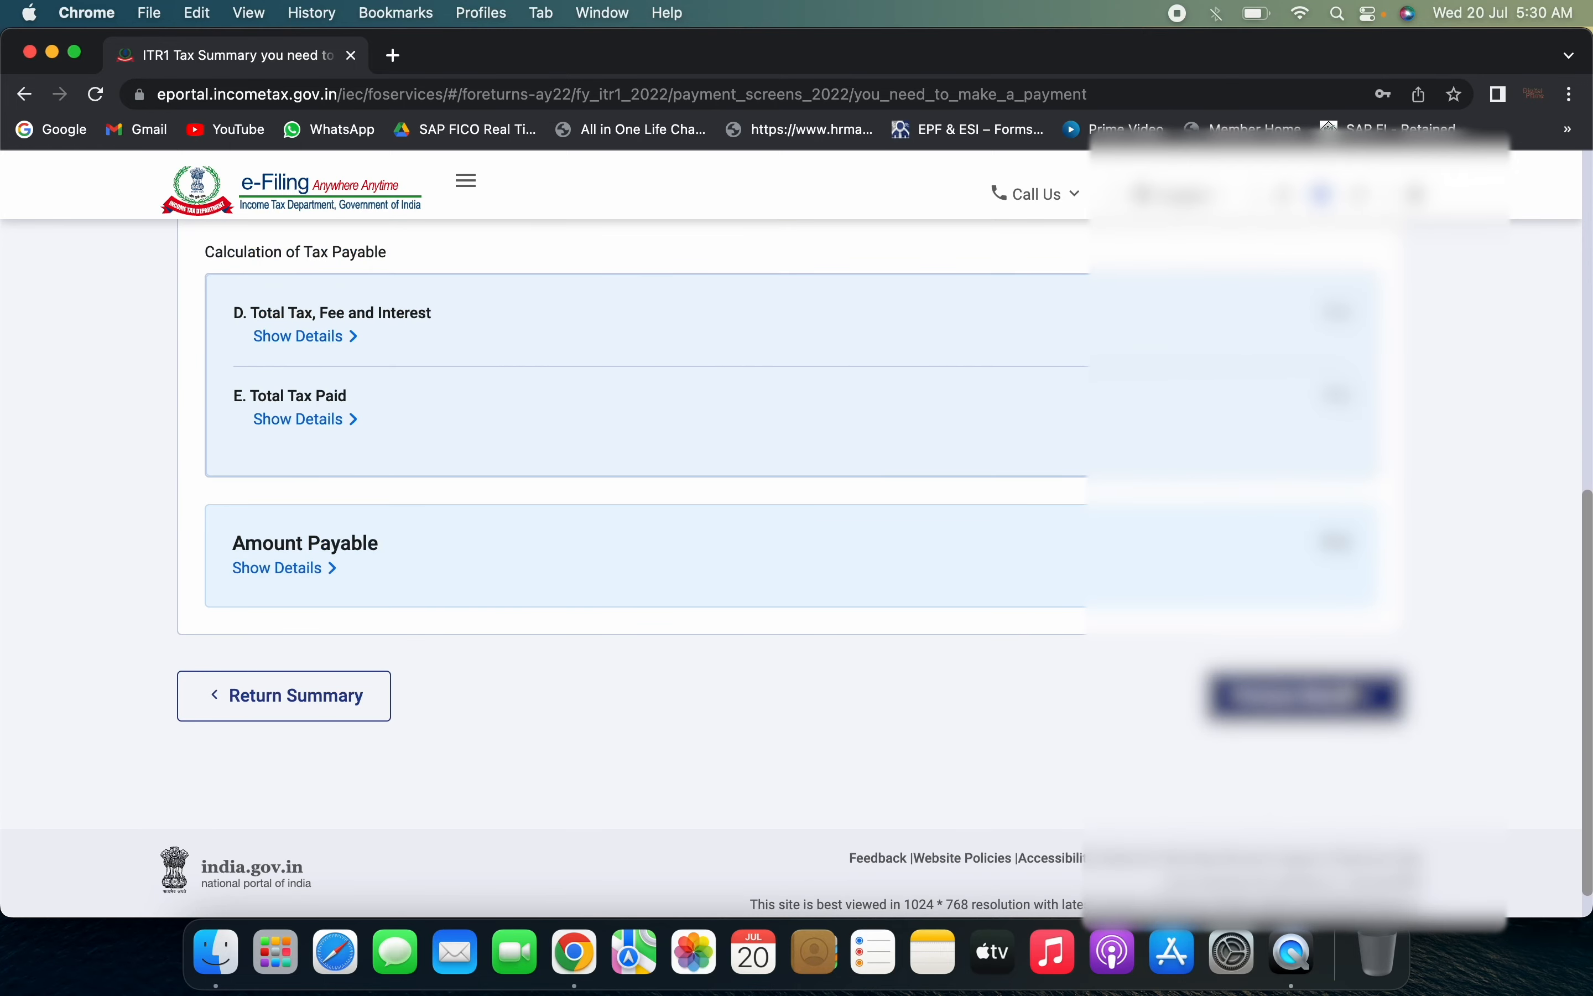
Proceed to the Preview and Submit stage of the return and tick the declaration checkbox
{"action": "left_click", "coordinate": [1307, 695]}
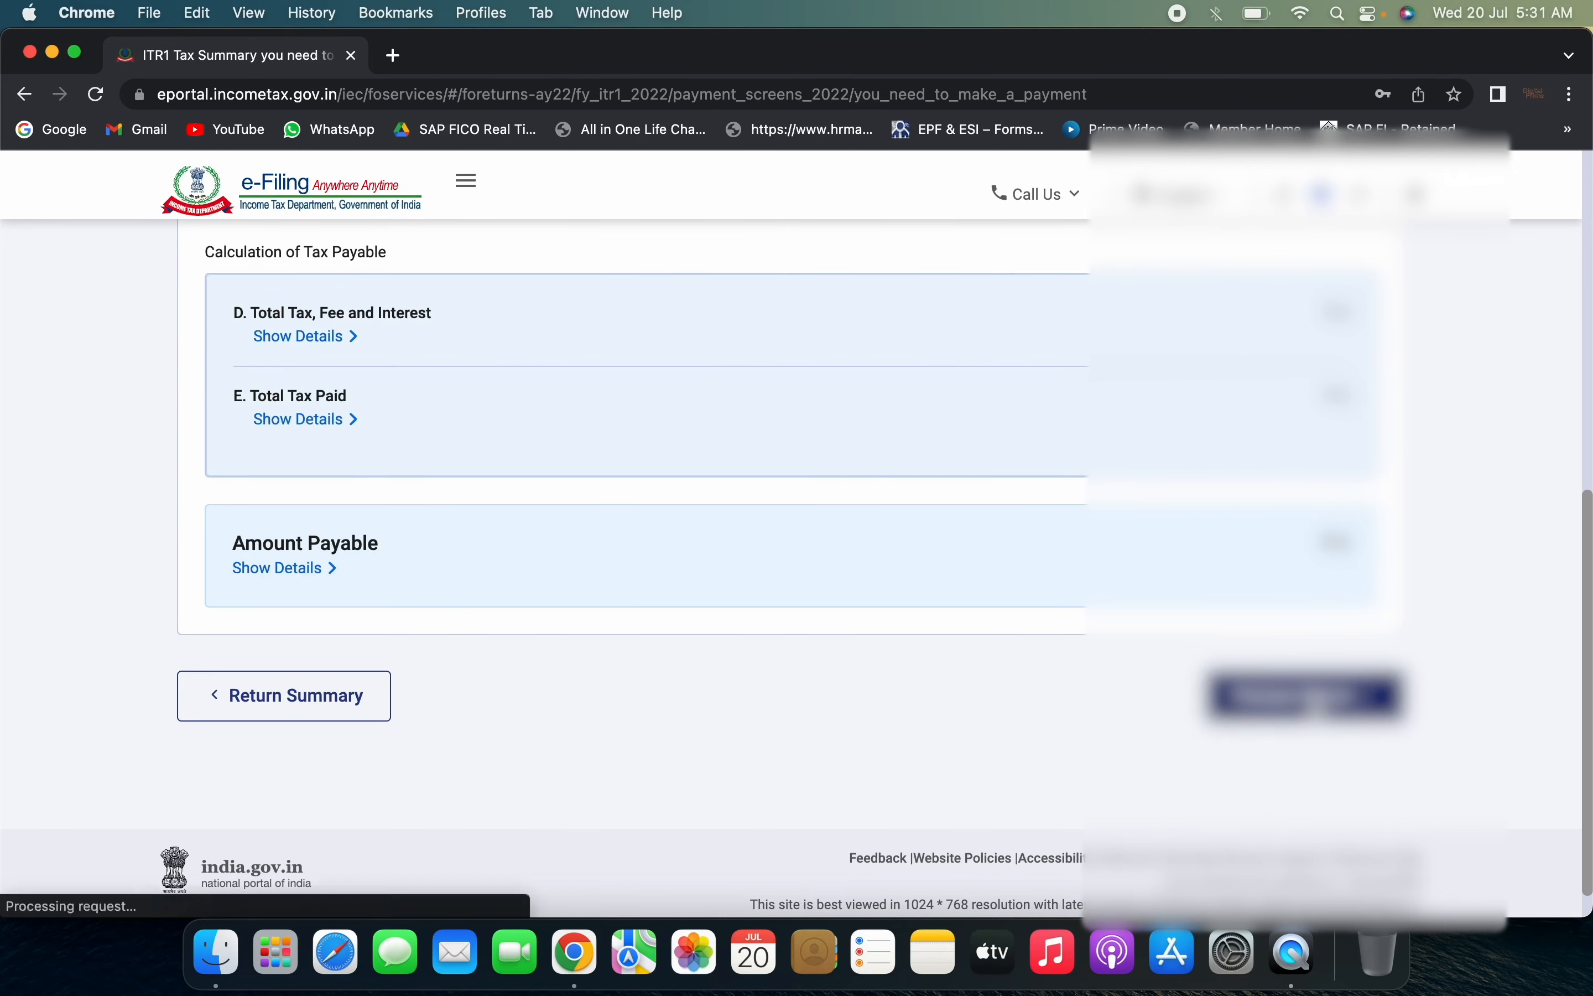
{"action": "scroll", "coordinate": [767, 646], "scroll_direction": "down", "scroll_amount": 5}
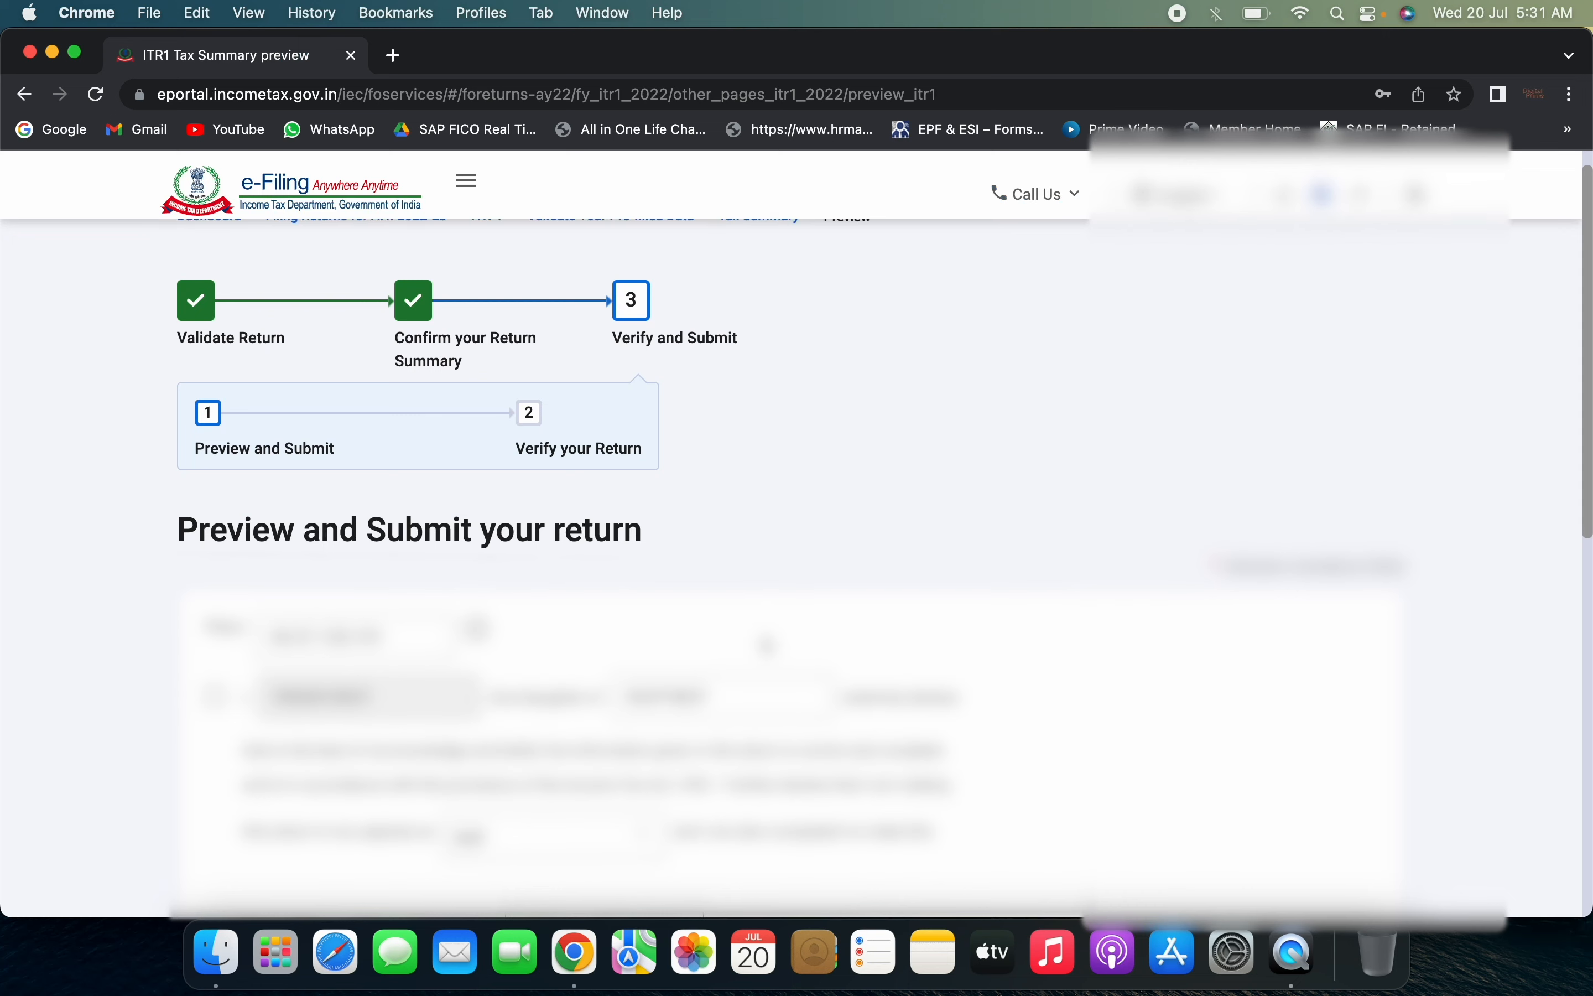
{"action": "scroll", "coordinate": [766, 645], "scroll_direction": "down", "scroll_amount": 2}
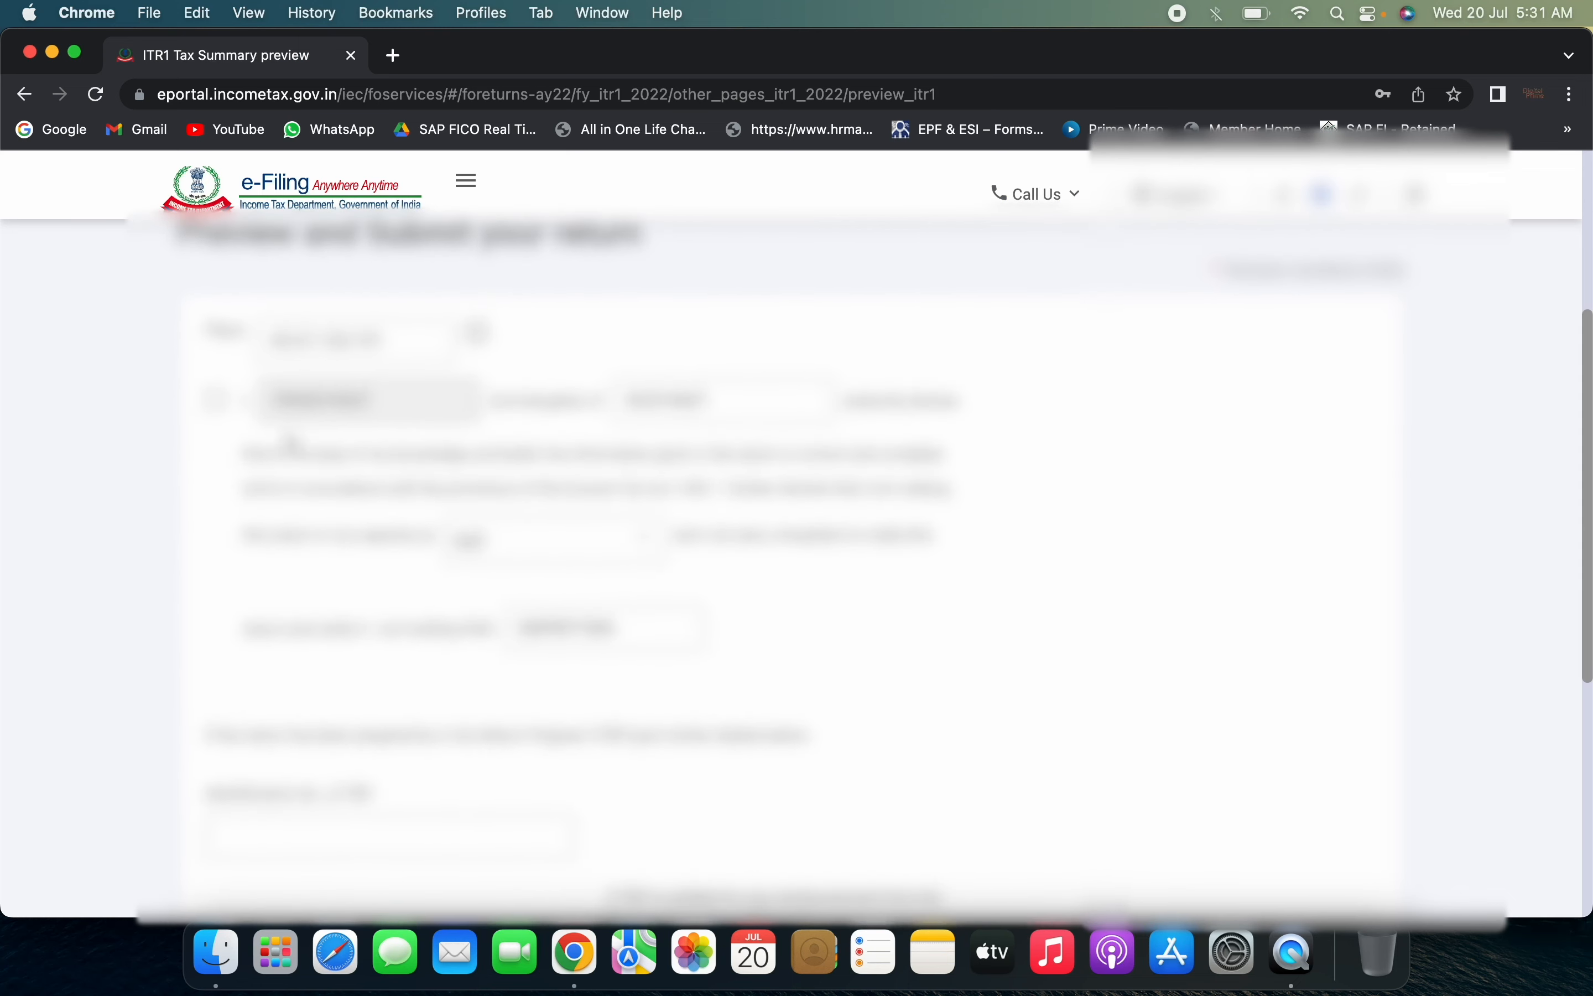
{"action": "left_click", "coordinate": [214, 401]}
Look over the rest of the declaration form and return to the portal Dashboard
{"action": "scroll", "coordinate": [557, 646], "scroll_direction": "down", "scroll_amount": 5}
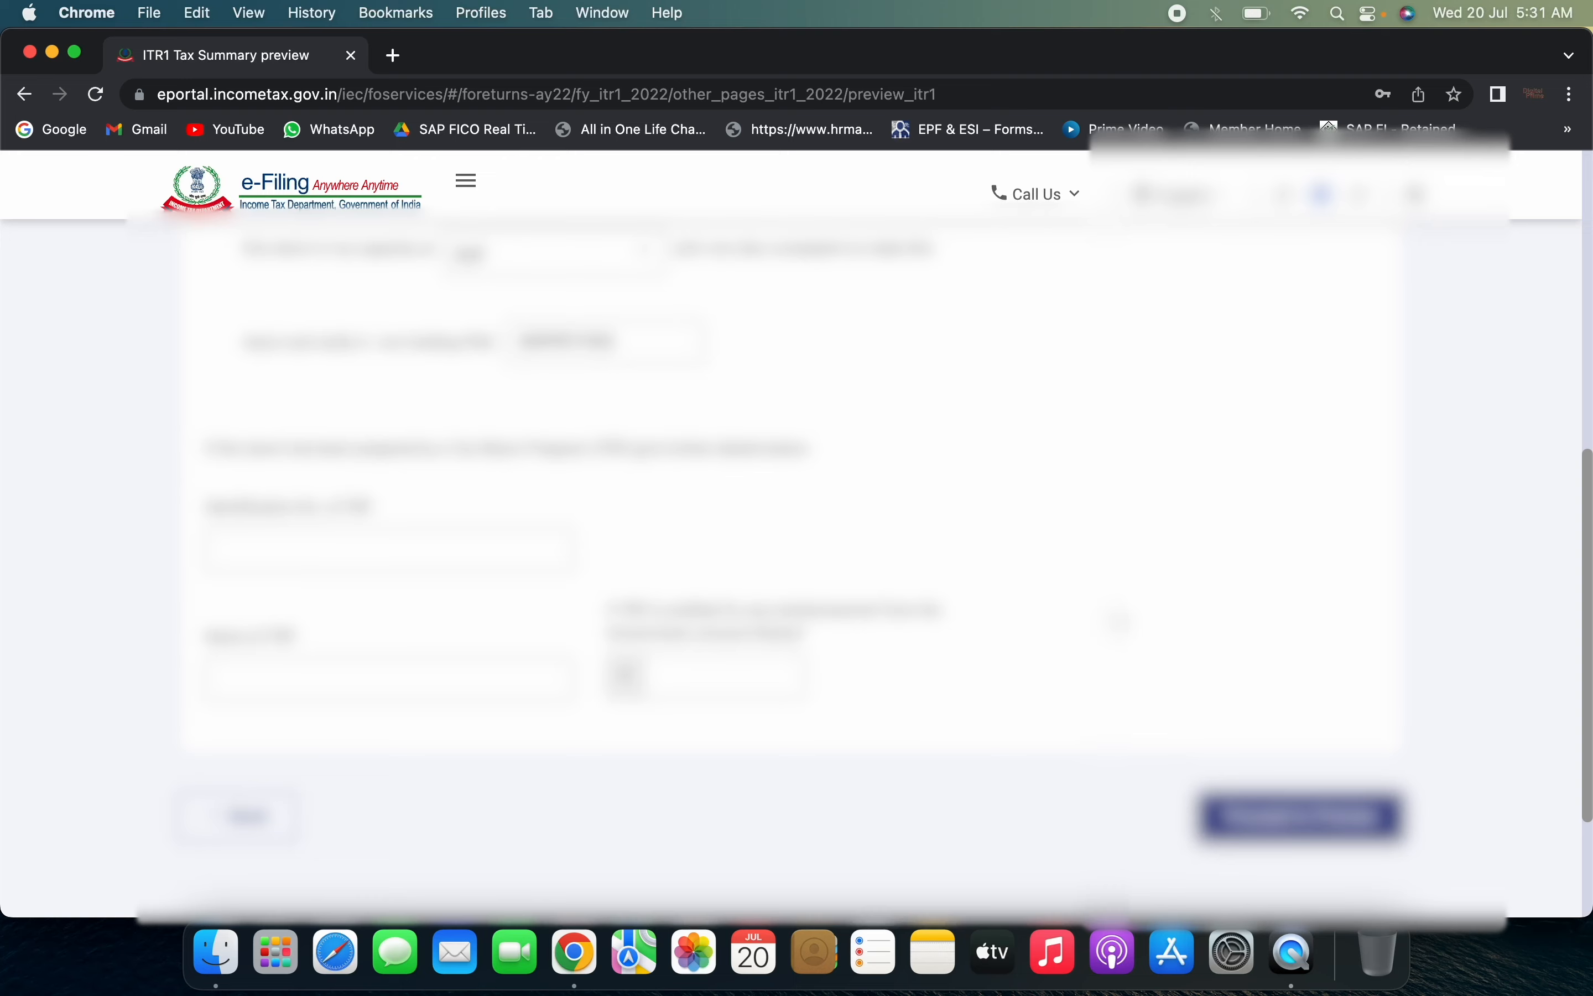
{"action": "scroll", "coordinate": [1119, 622], "scroll_direction": "up", "scroll_amount": 10}
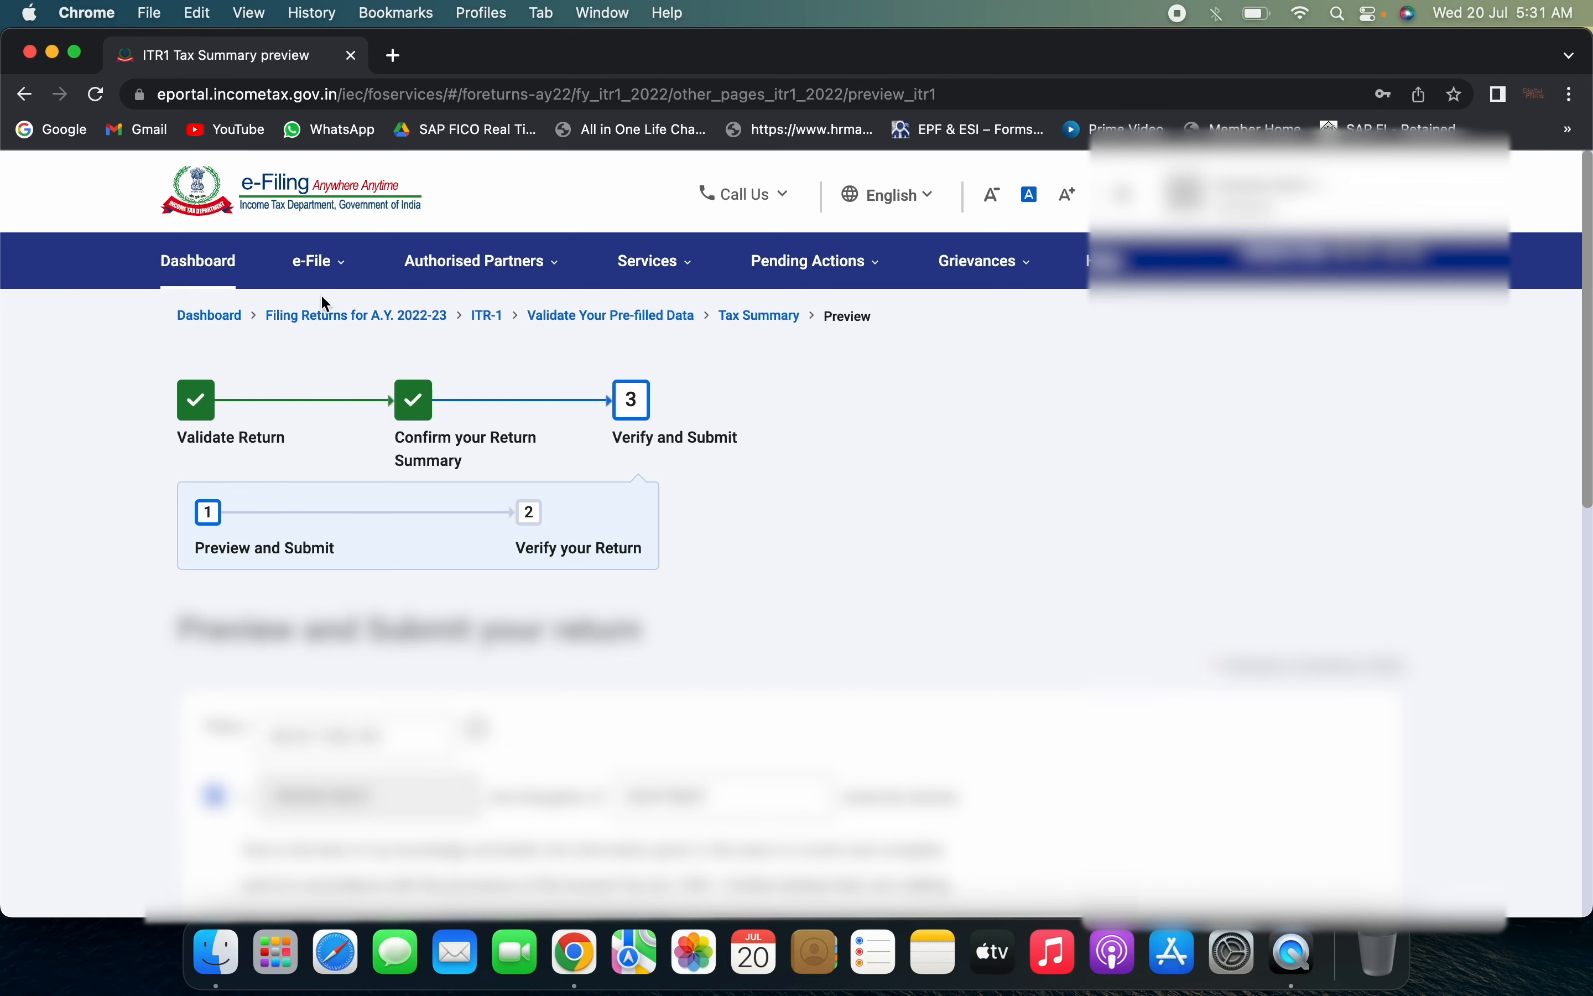
{"action": "left_click", "coordinate": [197, 267]}
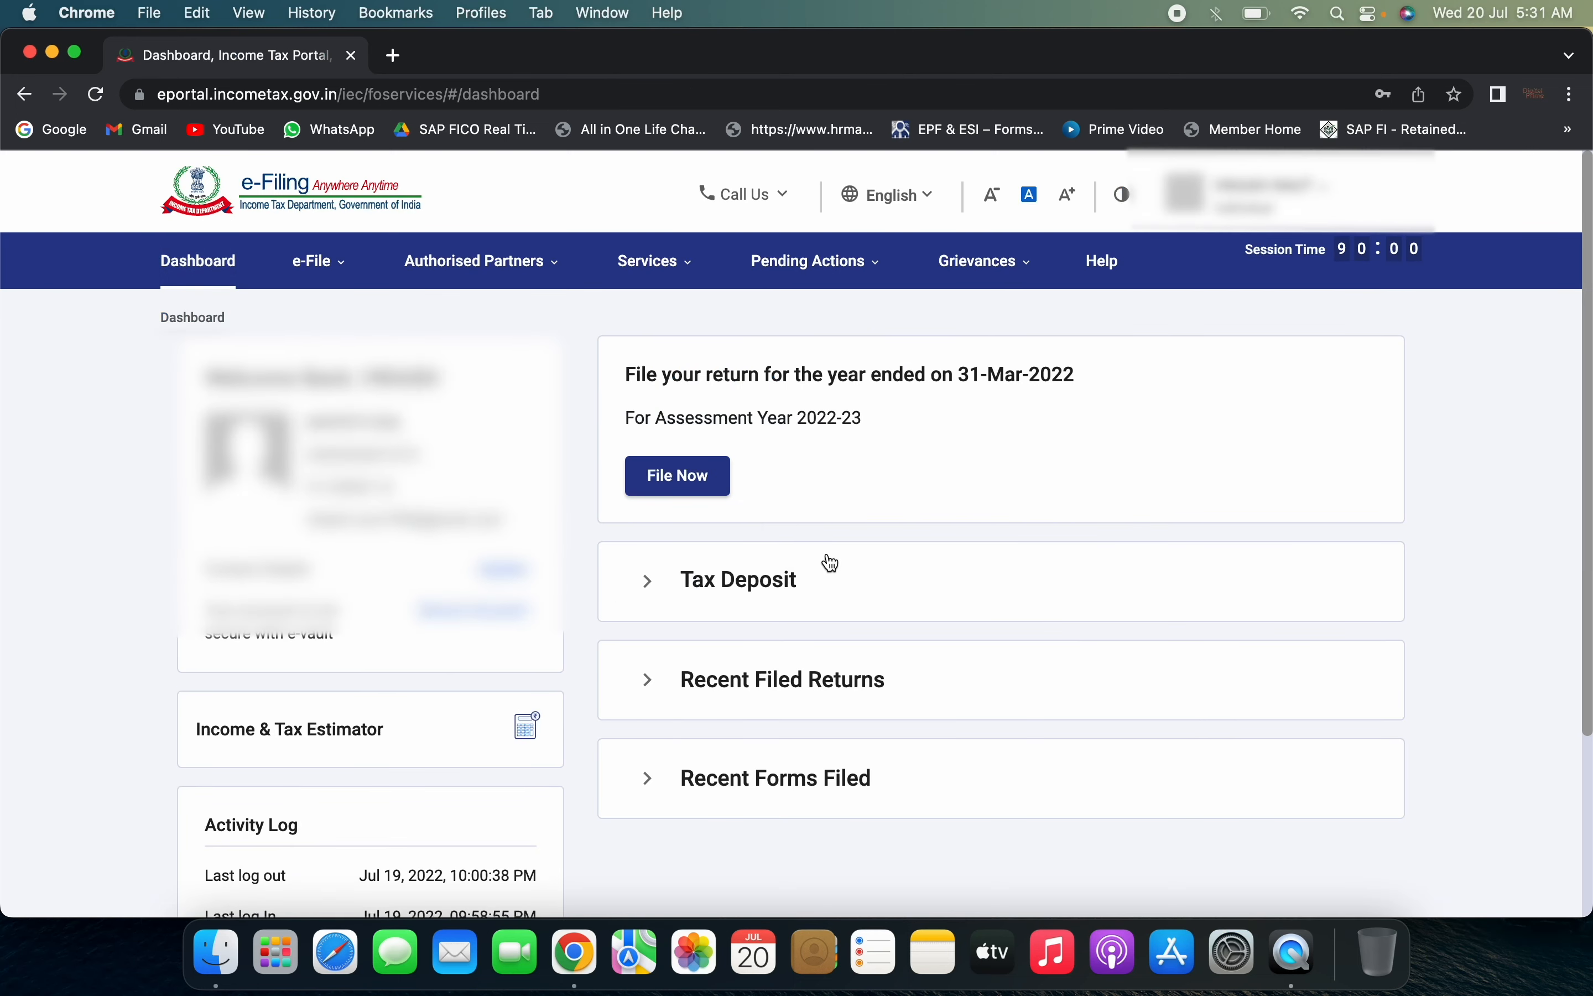